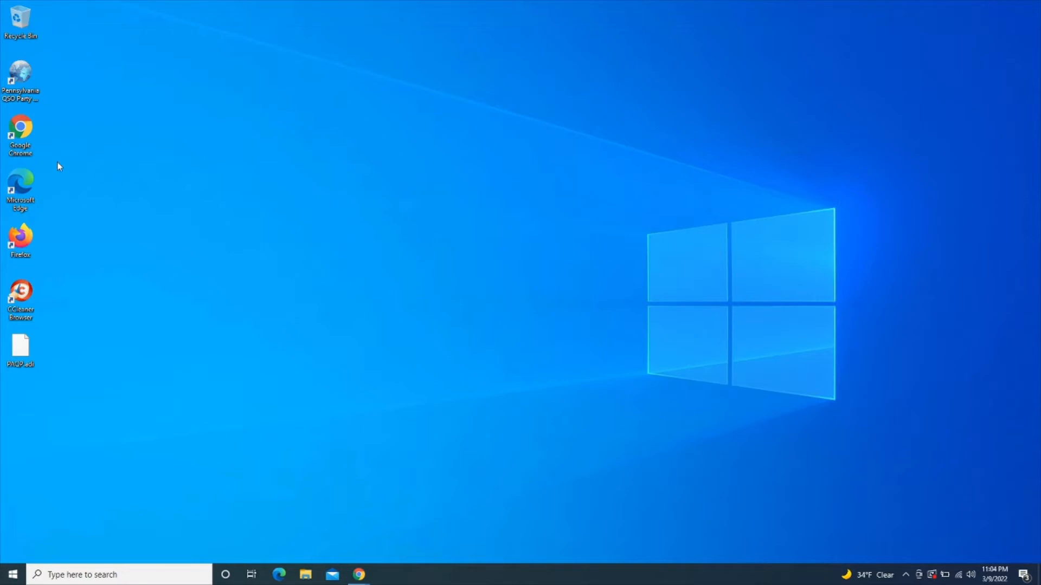
Launch Chrome, search for n1mm, and maximize the browser window
double_click(23, 142)
left_click(311, 46)
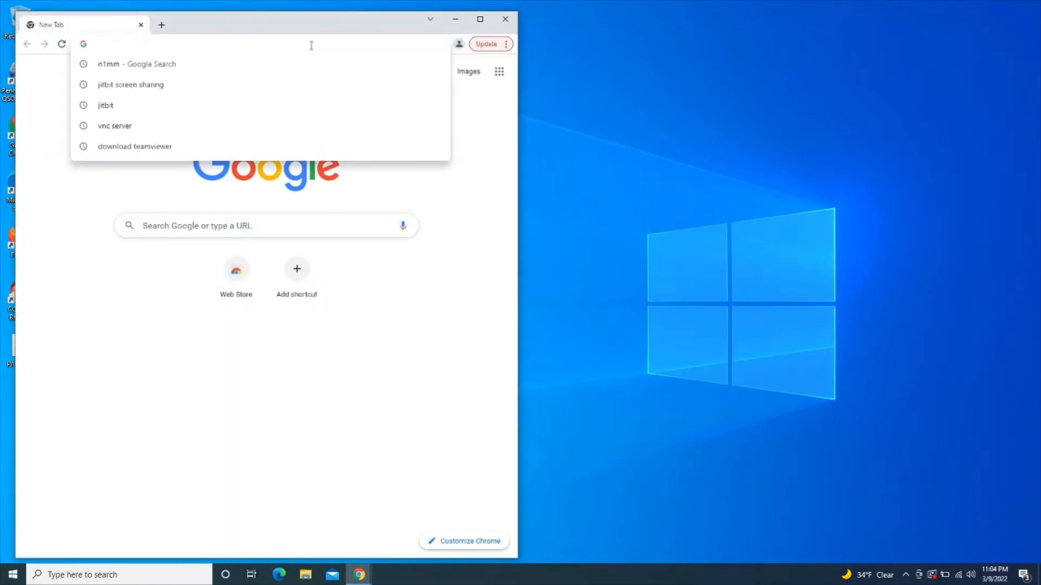
type("n1mm")
key("Return")
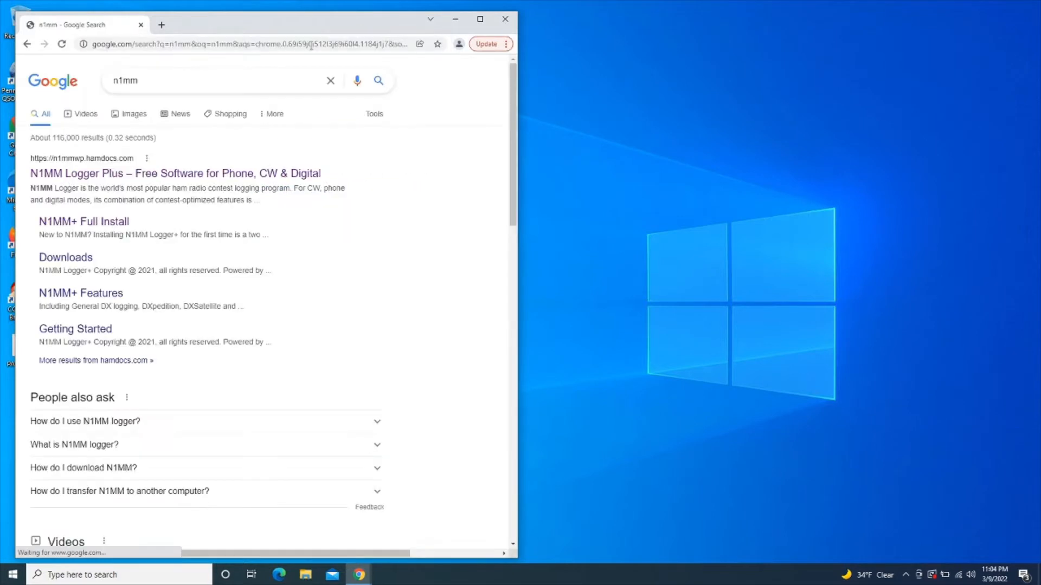
left_click(480, 19)
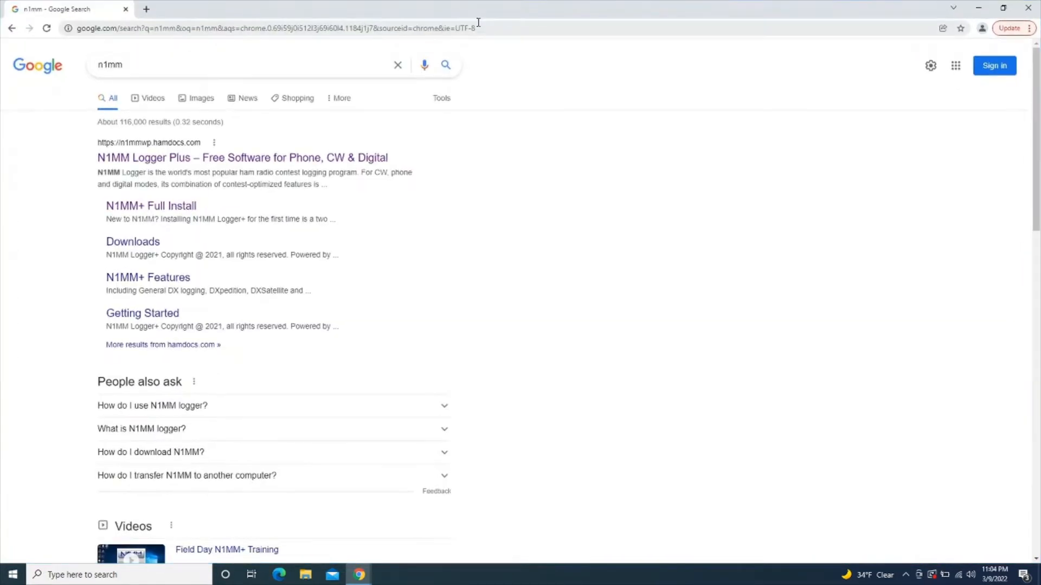
Open the N1MM Logger Plus website and go to Downloads > Program Files > Full Install
left_click(222, 161)
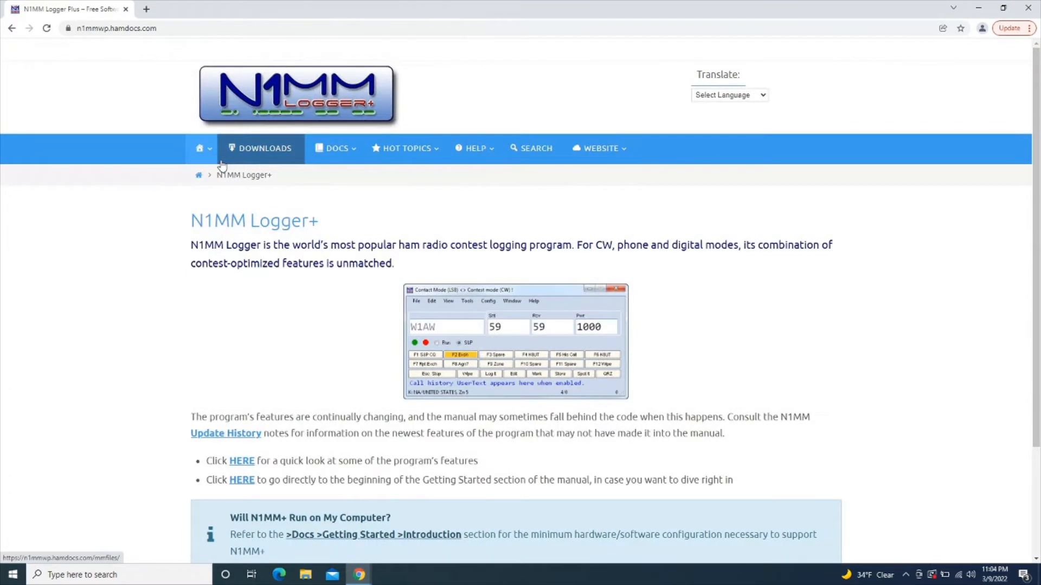
mouse_move(223, 155)
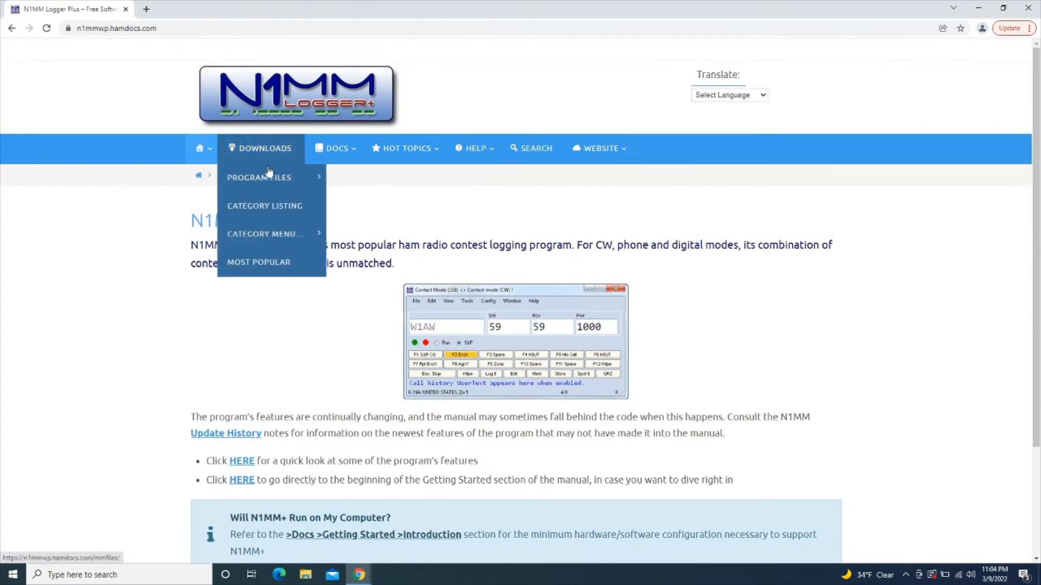
mouse_move(273, 183)
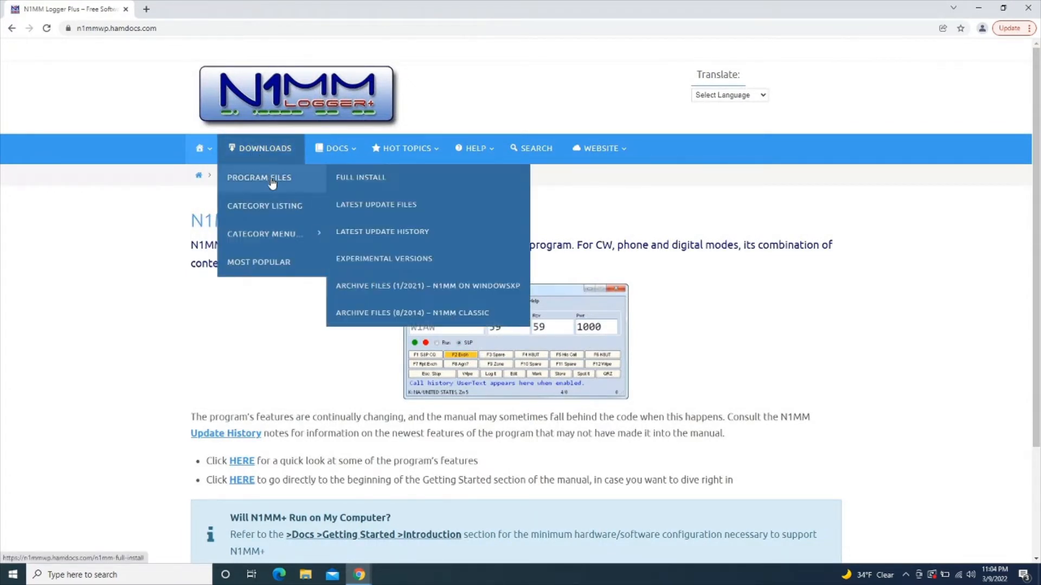
left_click(362, 183)
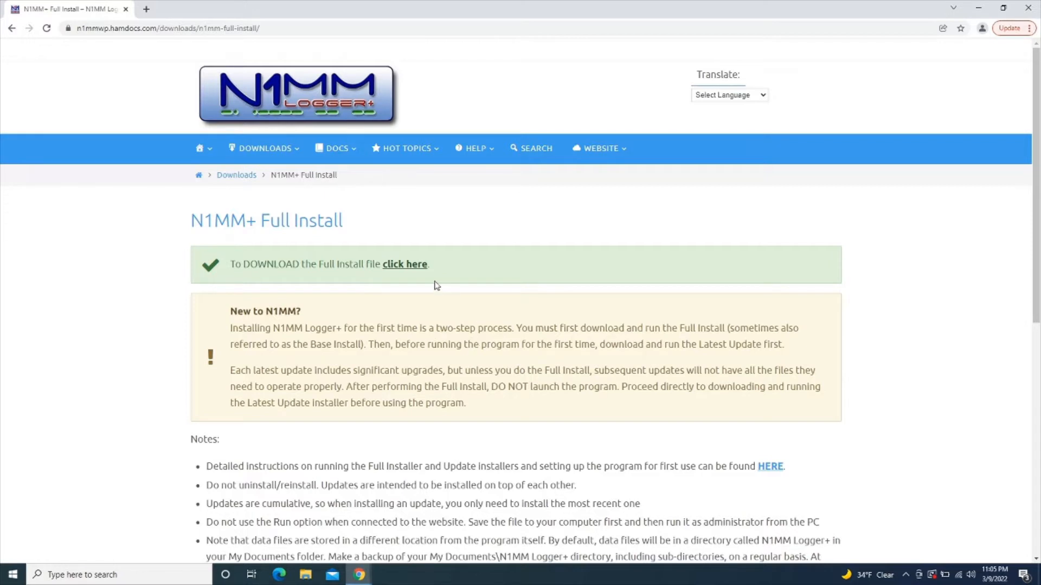
Download the Full Installer 1.0.8954 from the full install files list and run it
left_click(416, 272)
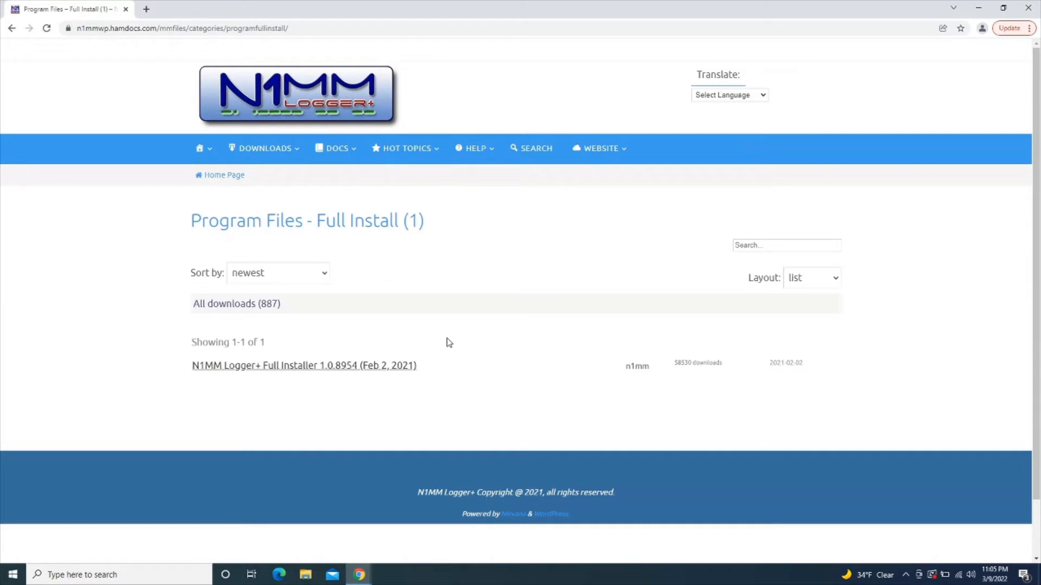
left_click(401, 369)
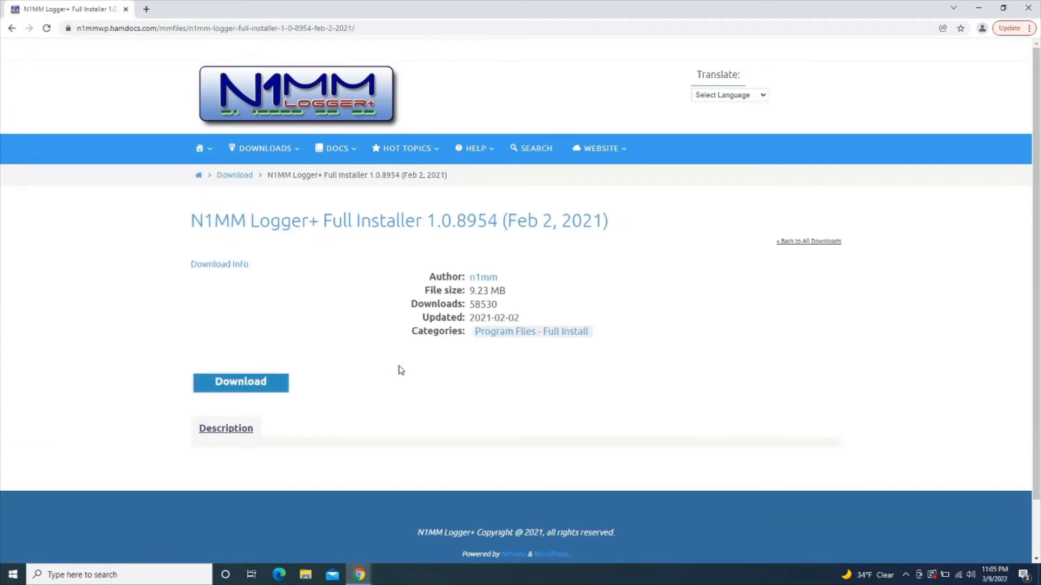
left_click(248, 383)
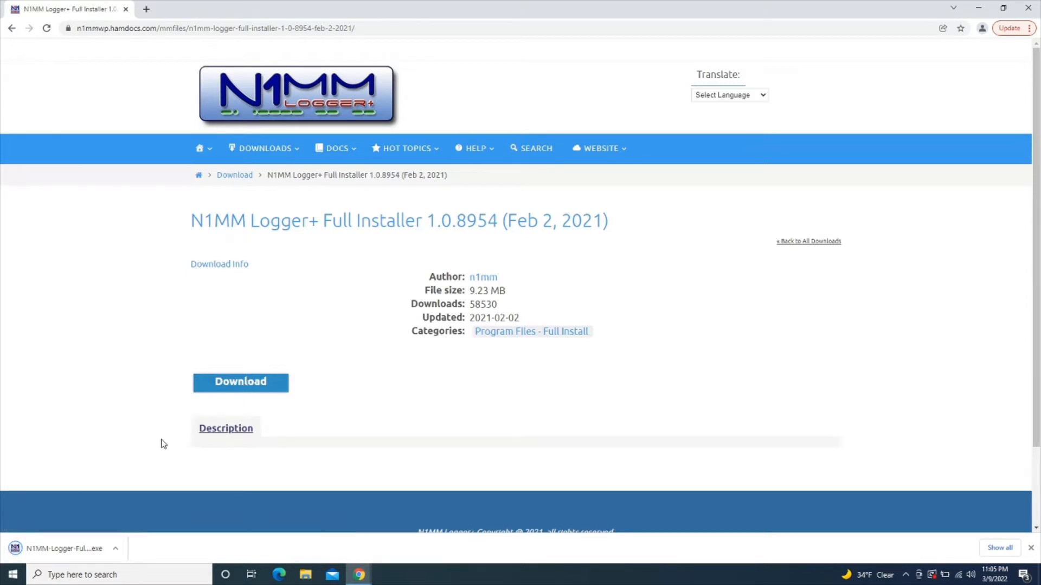
left_click(81, 549)
Step through the 1.0.8954 setup wizard with default components and folders, finishing without rebooting
left_click(81, 549)
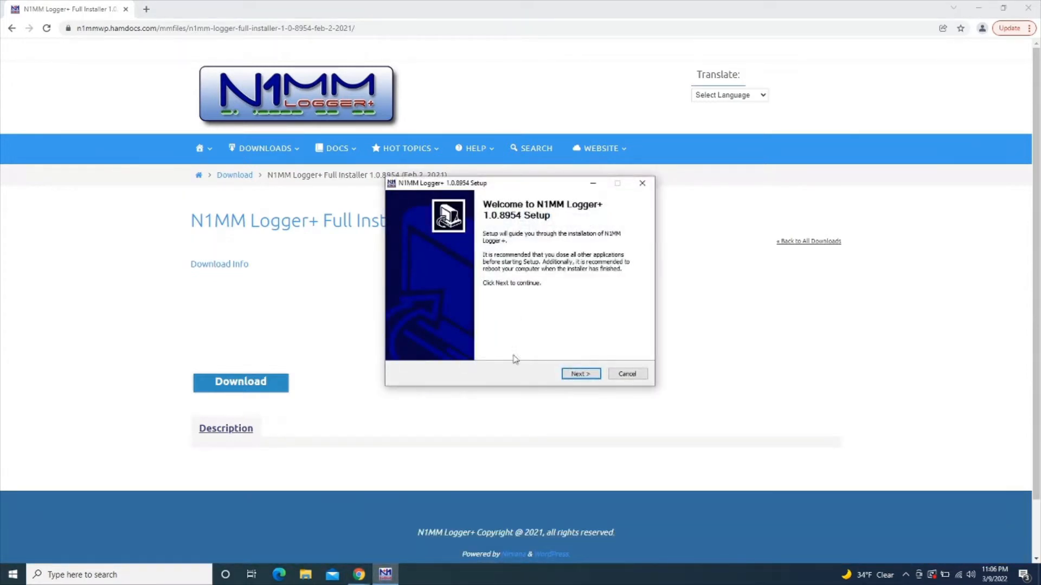
left_click(580, 374)
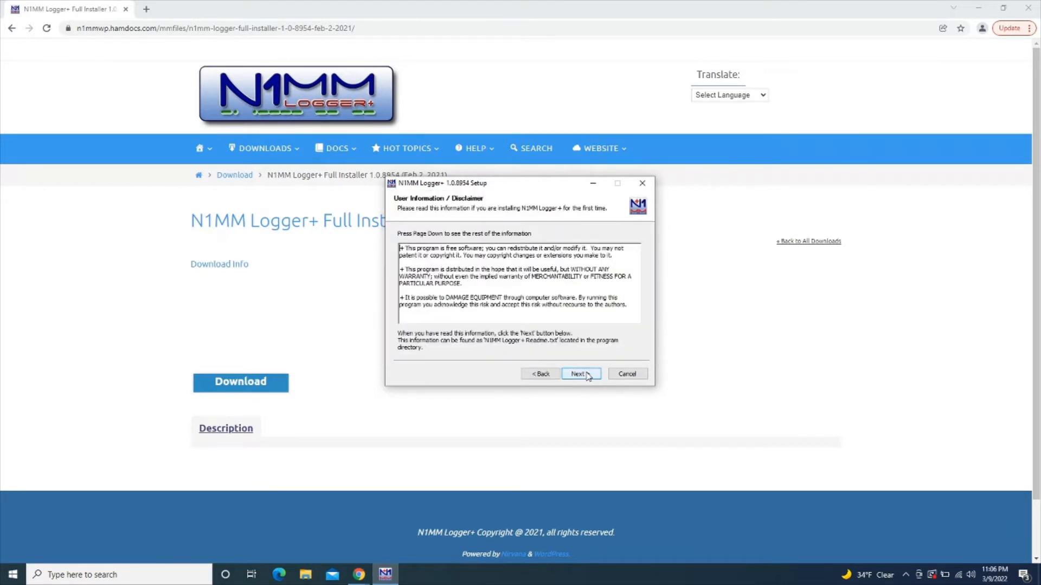
left_click(579, 374)
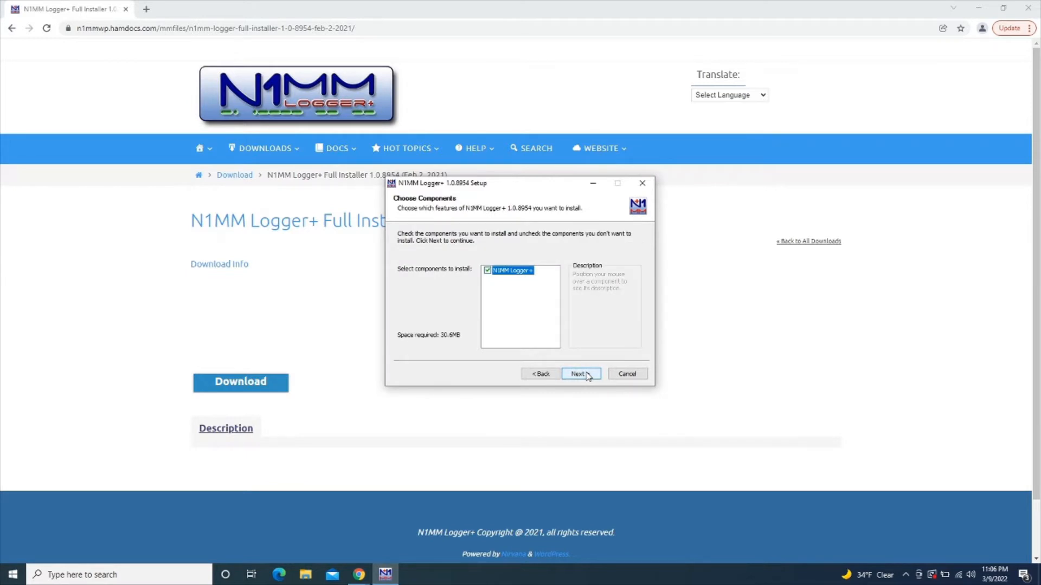
left_click(580, 374)
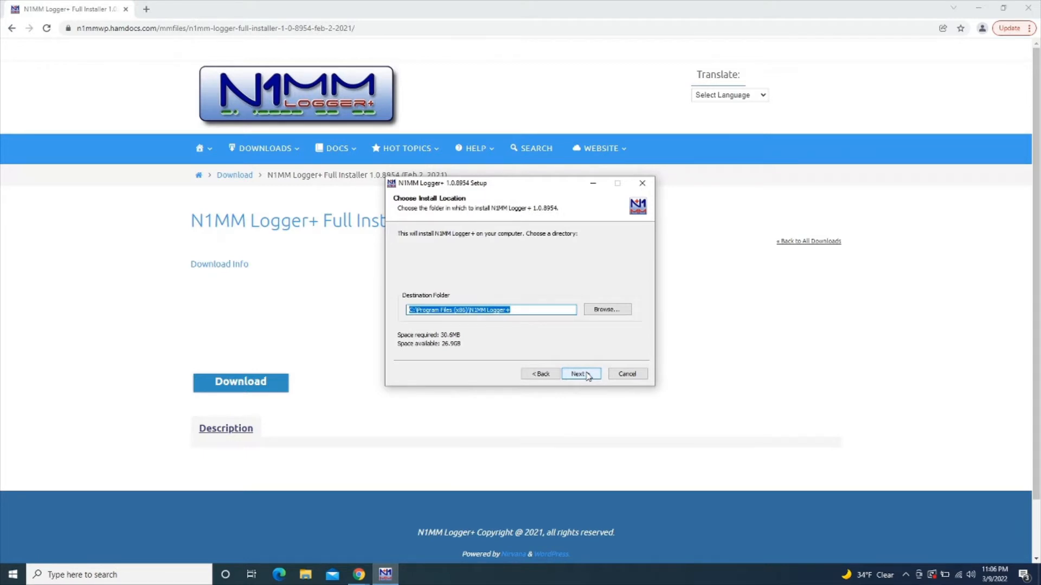
left_click(580, 374)
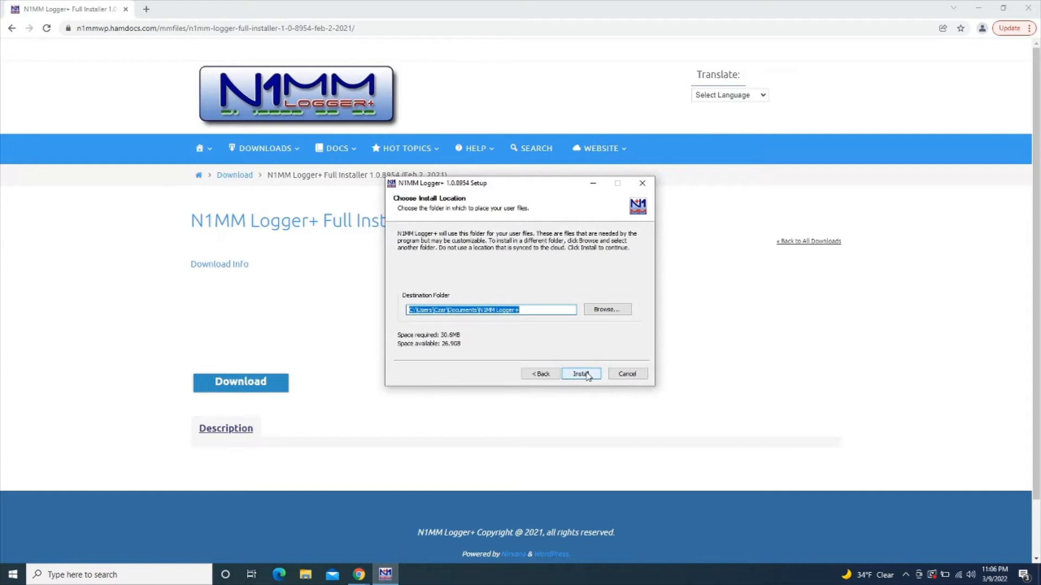
left_click(581, 374)
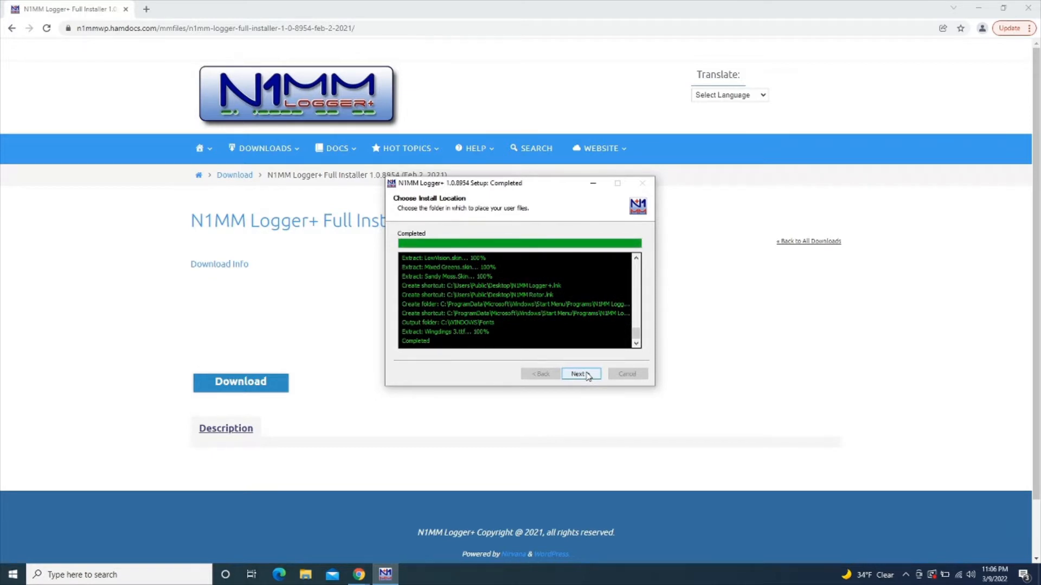
left_click(579, 374)
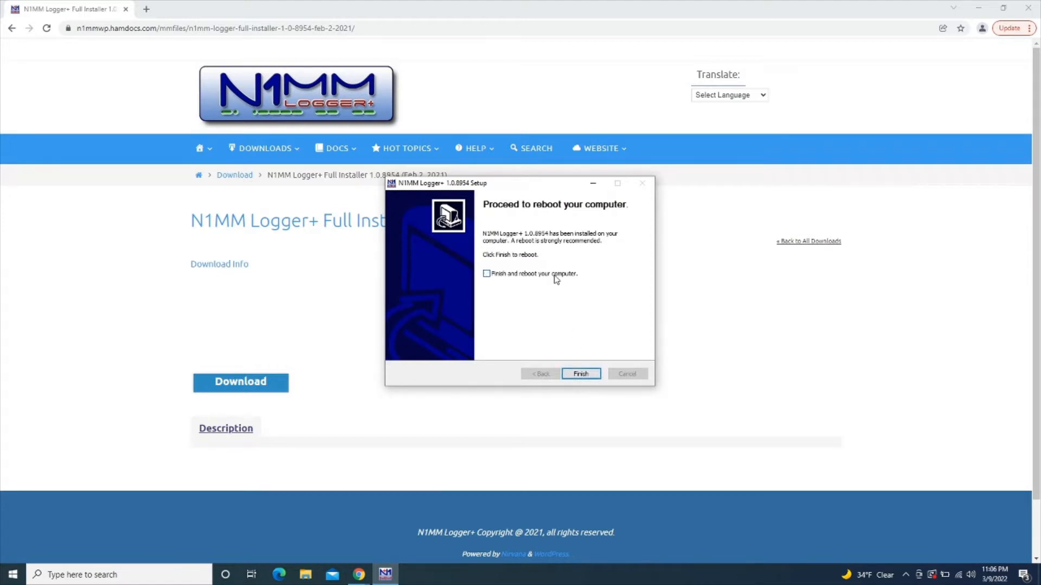
left_click(580, 374)
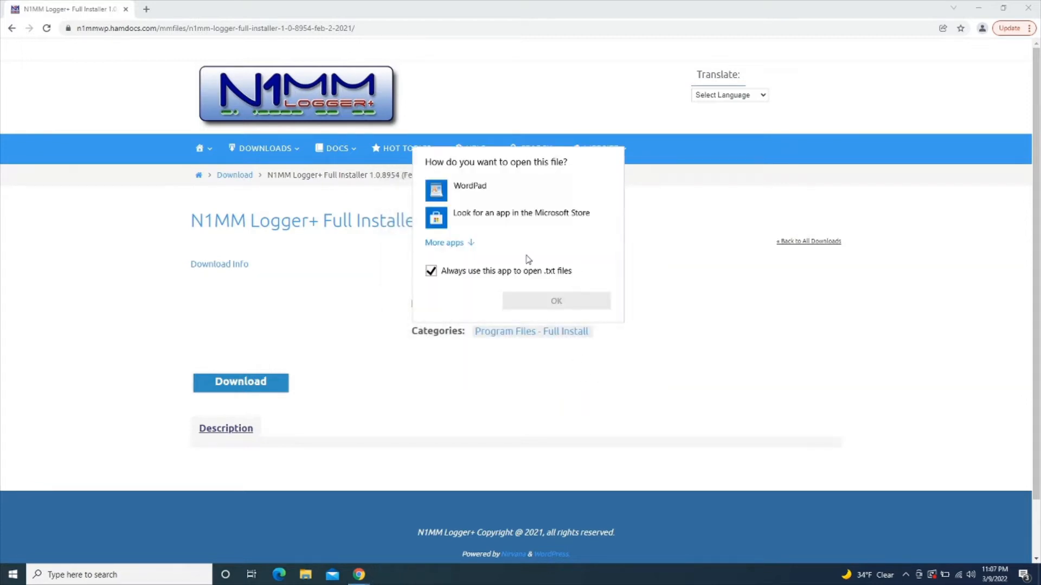
Open RevisionHistory.txt once in WordPad, without making it the default, then close it
left_click(475, 196)
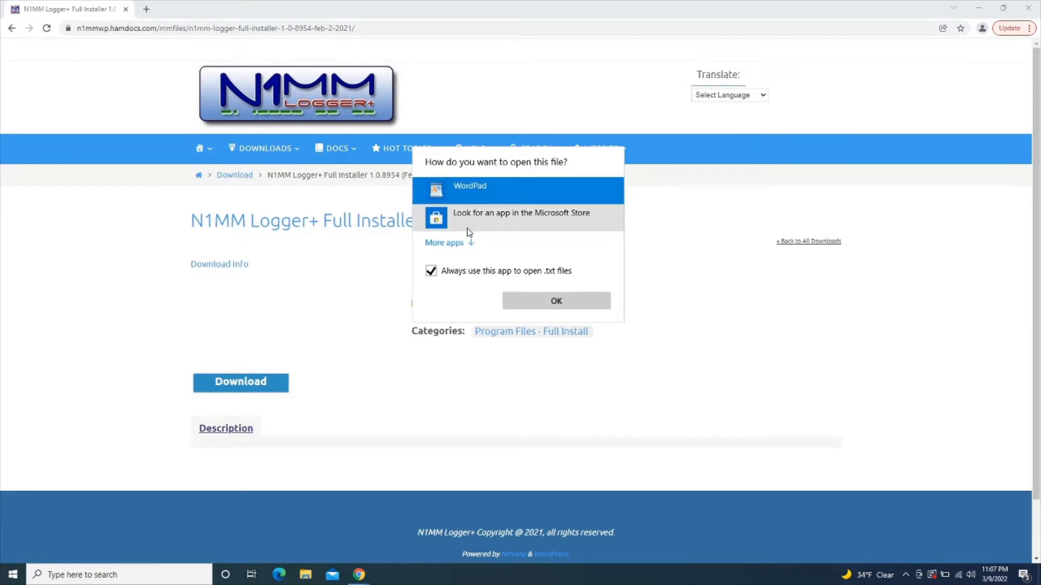
left_click(468, 270)
left_click(528, 299)
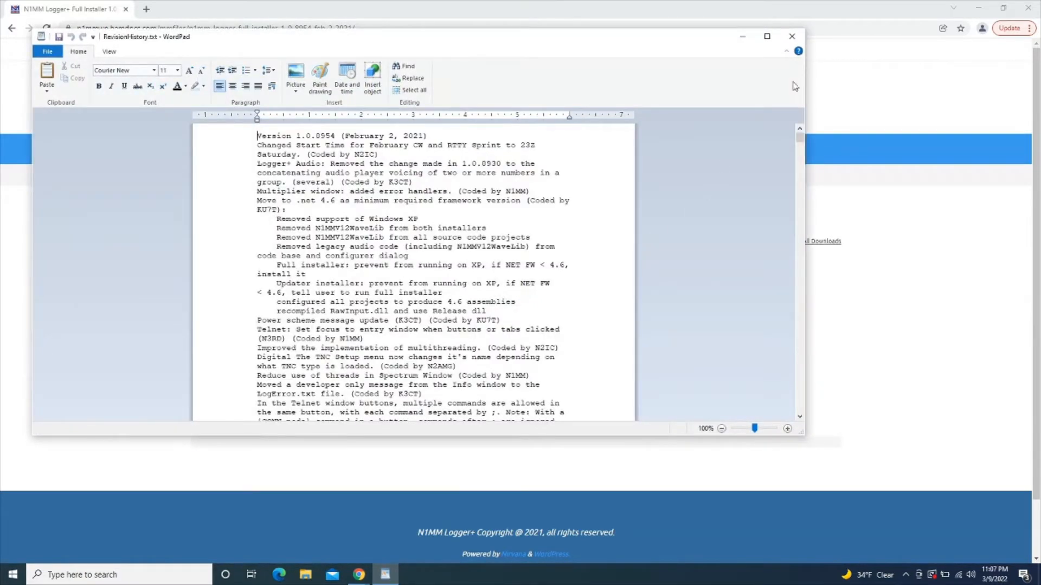
left_click(792, 36)
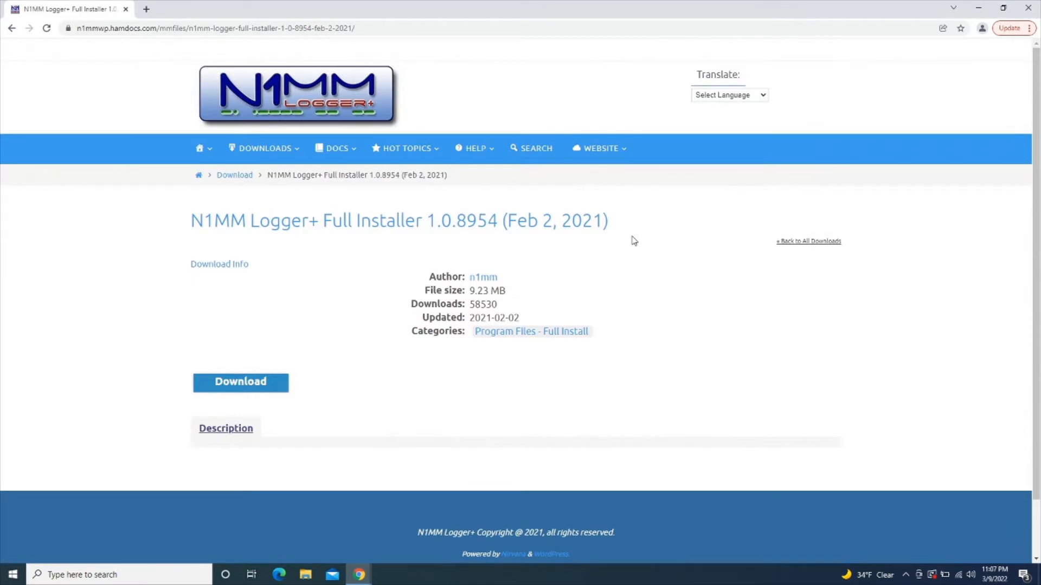
From Latest Update Files, download Update 1.0.9473 (March 8, 2022) and run its installer
mouse_move(286, 149)
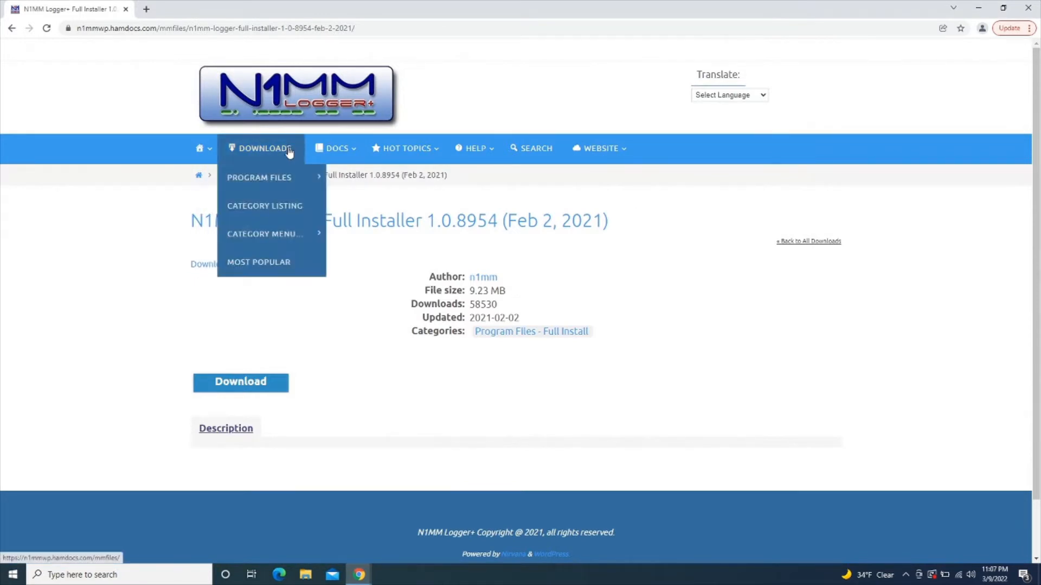
mouse_move(287, 181)
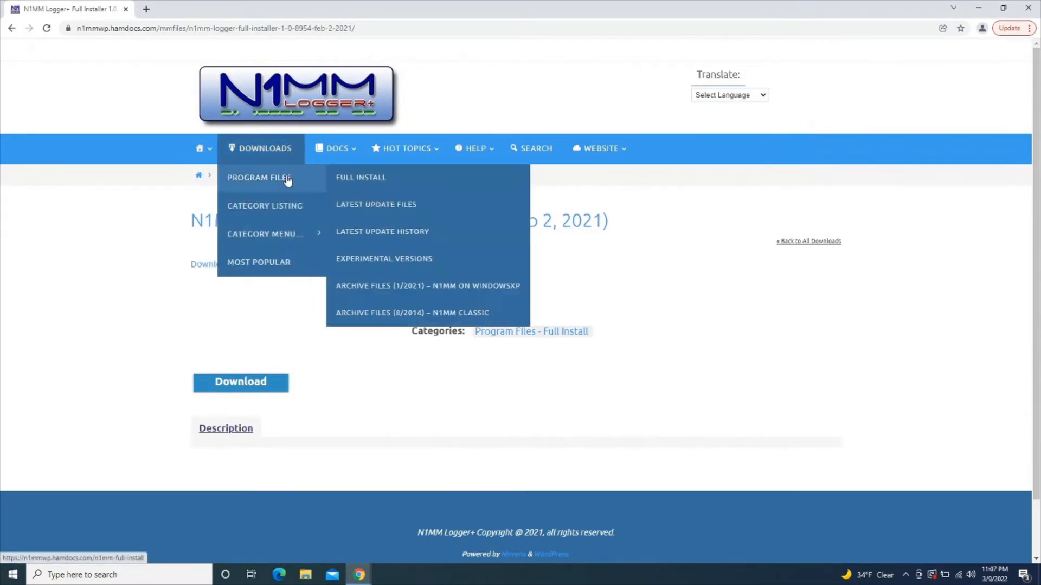
left_click(377, 204)
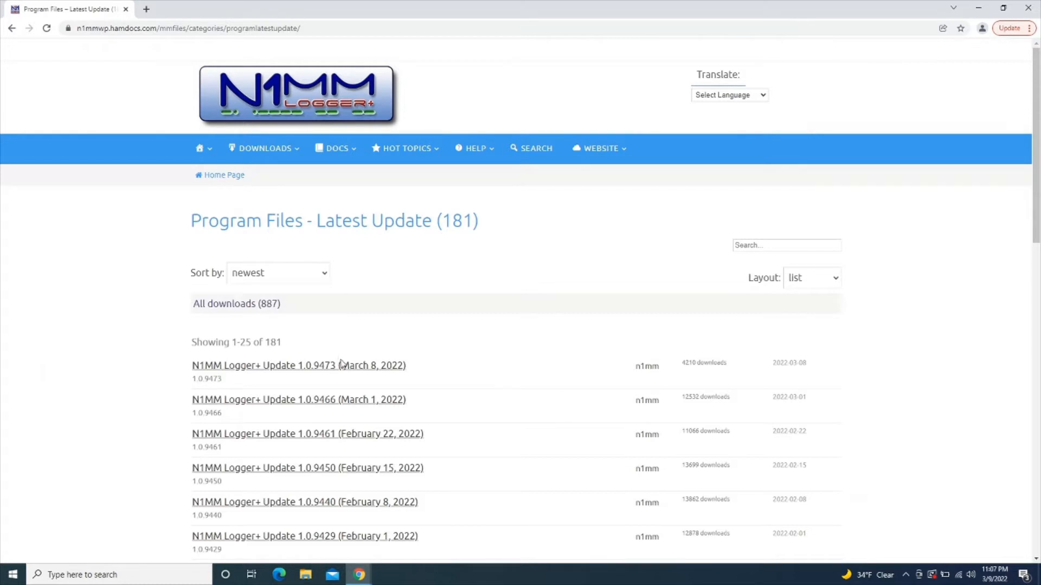
left_click(401, 371)
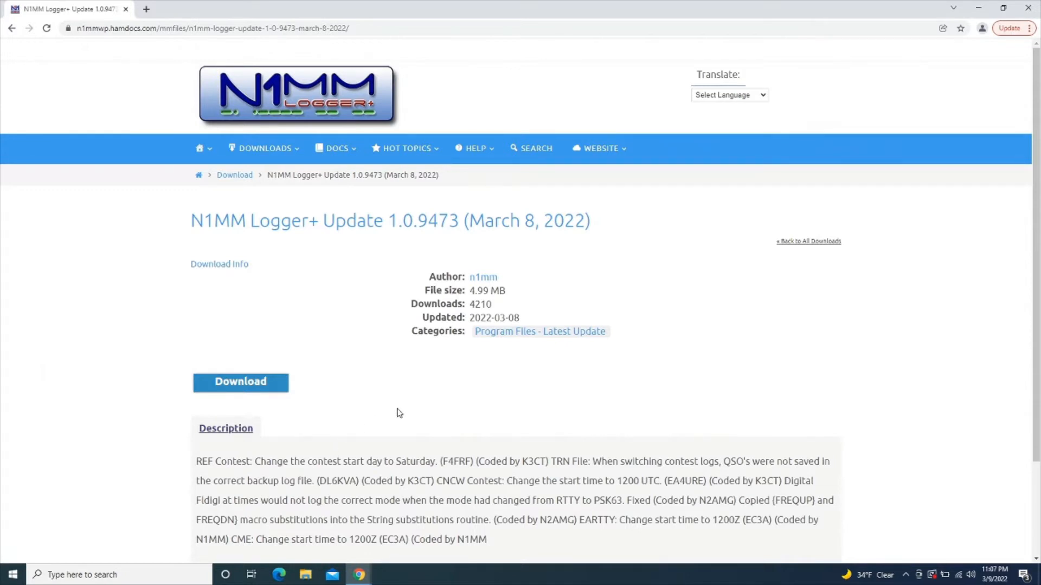
left_click(241, 385)
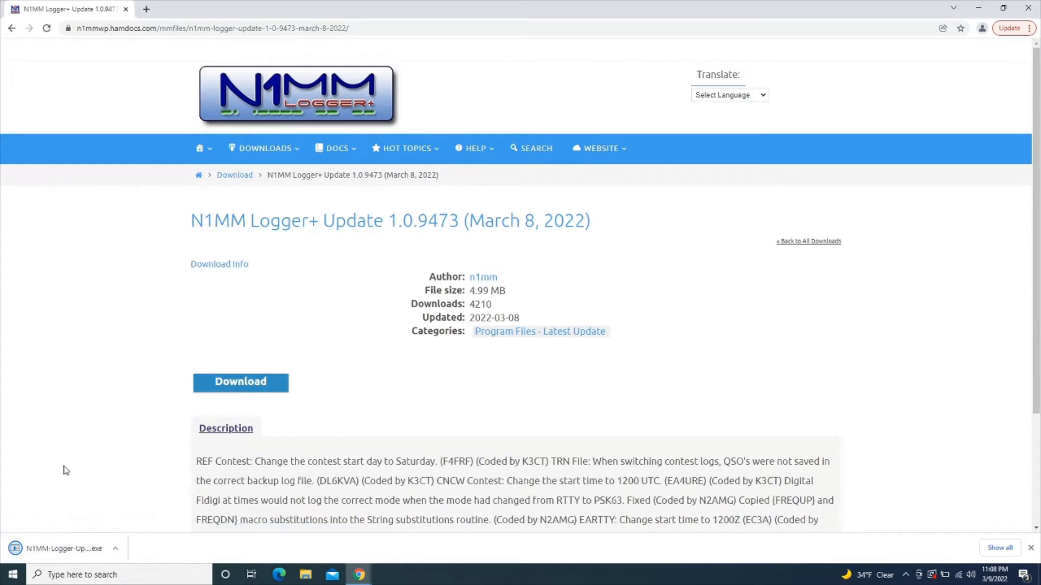
left_click(64, 549)
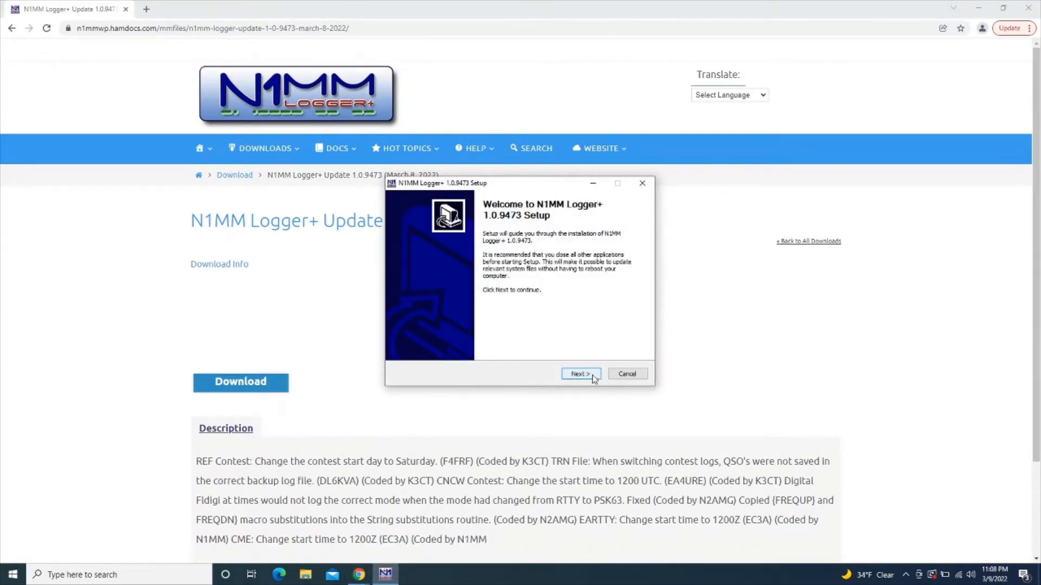
Install the 1.0.9473 update and finish with Run N1MM Logger+ checked
left_click(593, 379)
left_click(594, 379)
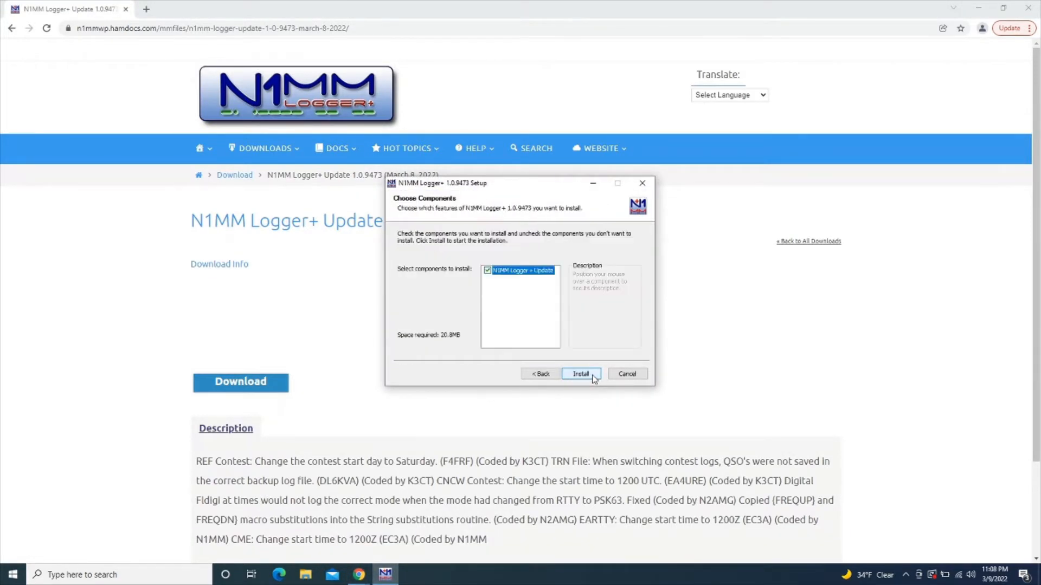
left_click(582, 375)
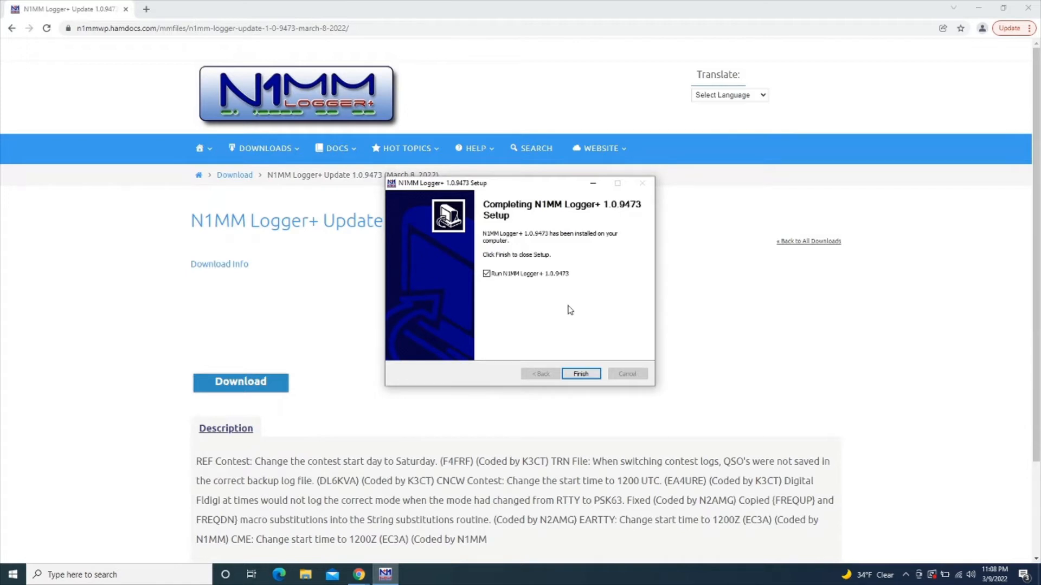
left_click(578, 375)
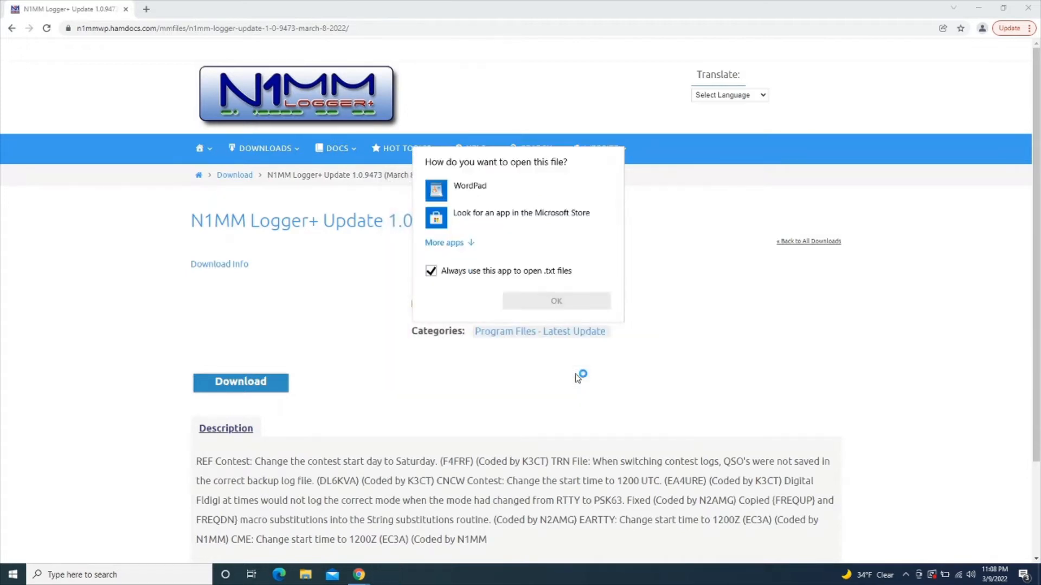
Open the revision notes once in WordPad, without making it the default, then close them
left_click(473, 191)
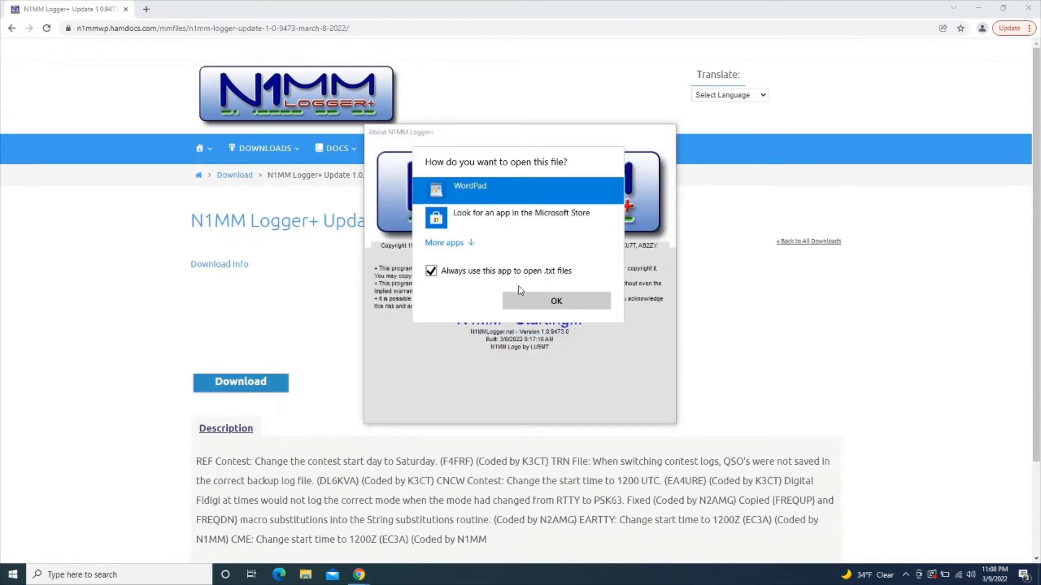
left_click(516, 277)
left_click(521, 298)
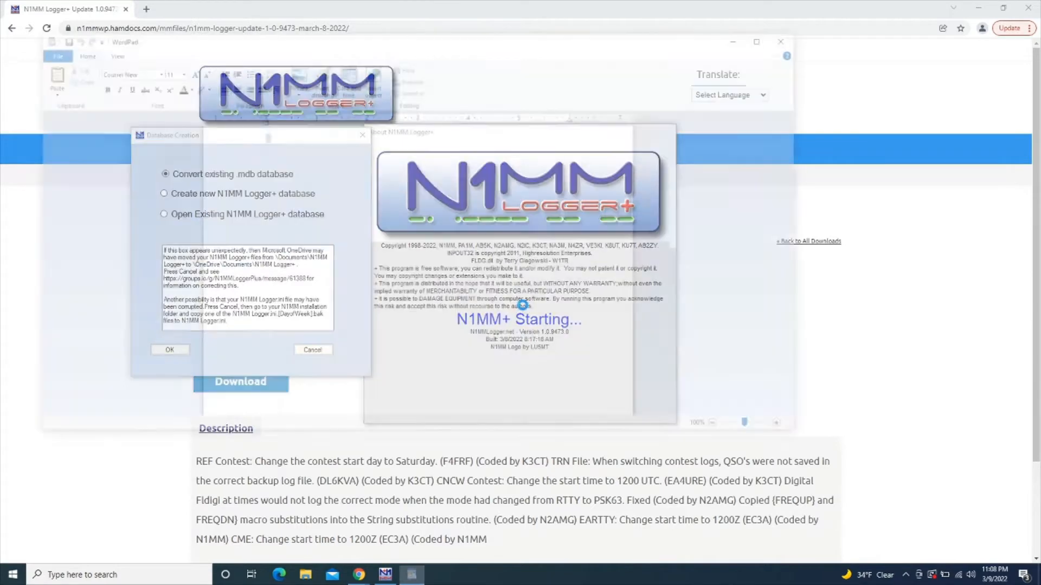
left_click(796, 37)
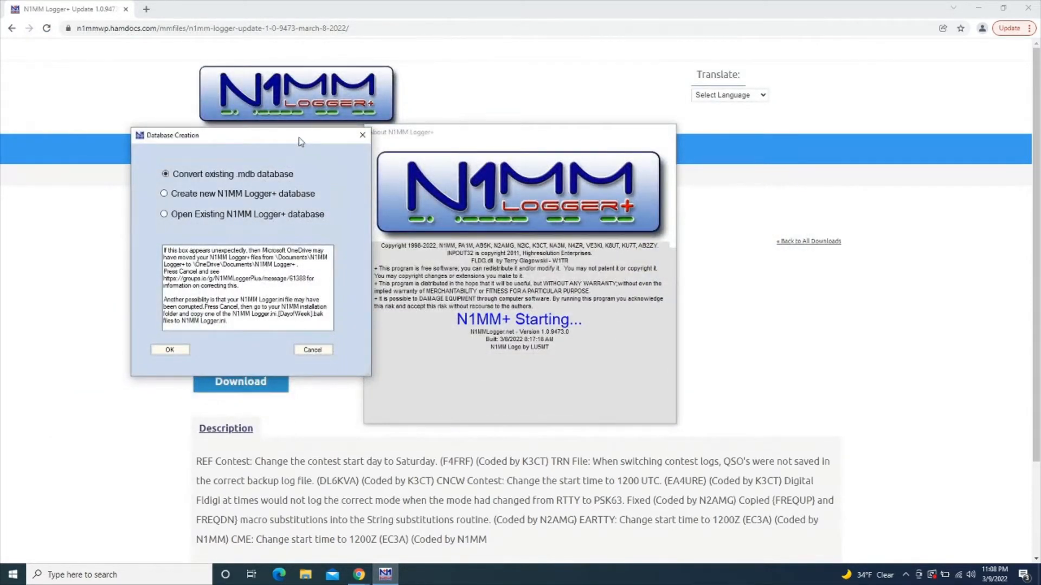
Choose to create a new N1MM Logger+ database and dismiss the reload and Missing Station Info messages
left_click_drag(299, 138, 290, 139)
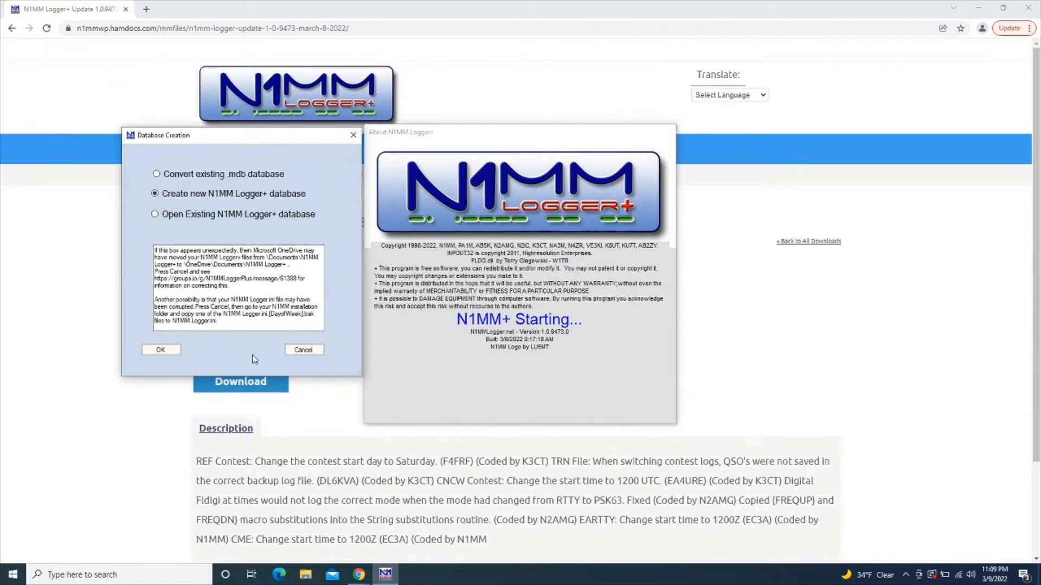
left_click(158, 351)
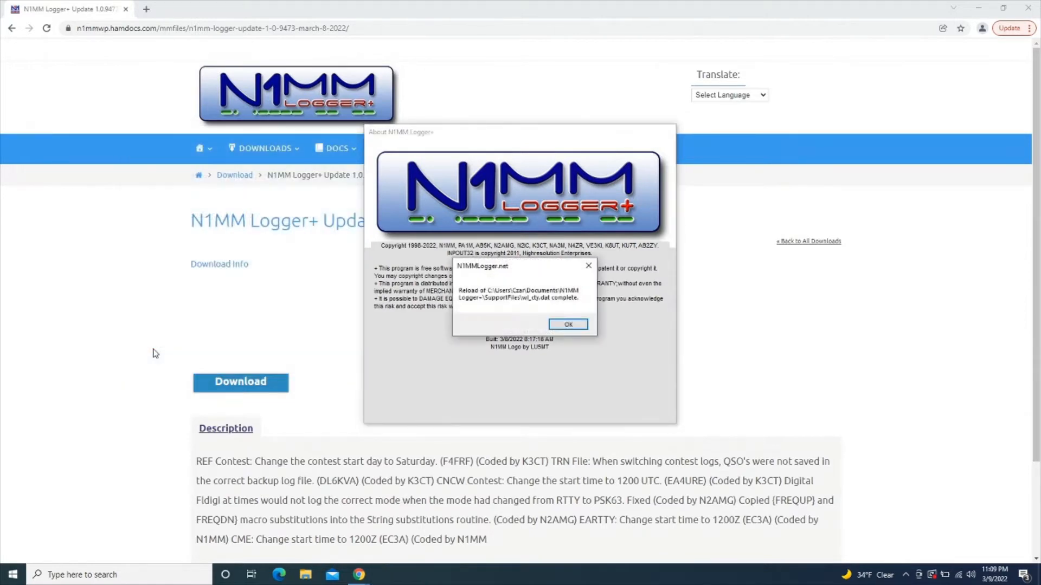
left_click(566, 324)
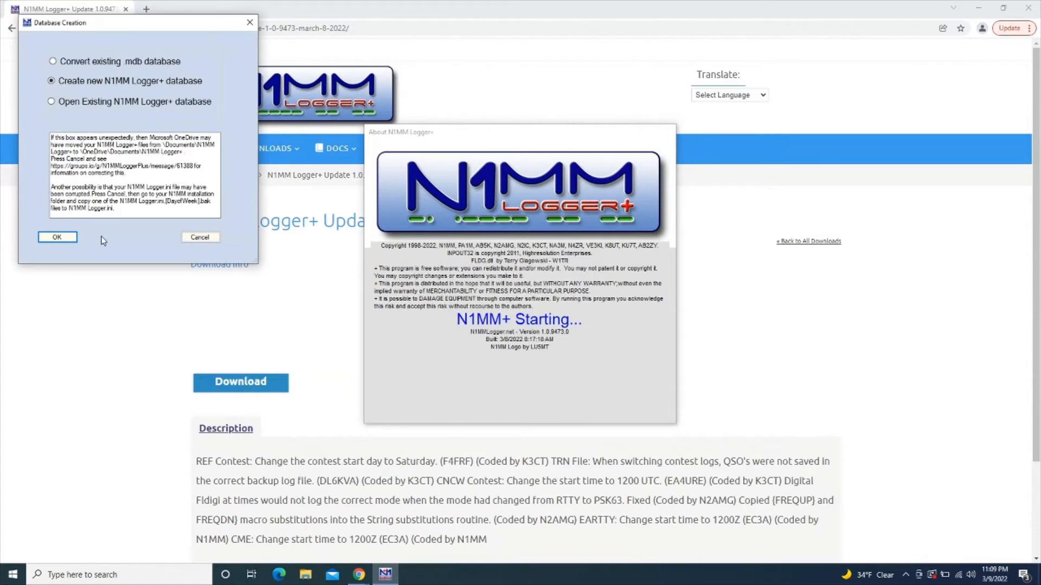
left_click(75, 240)
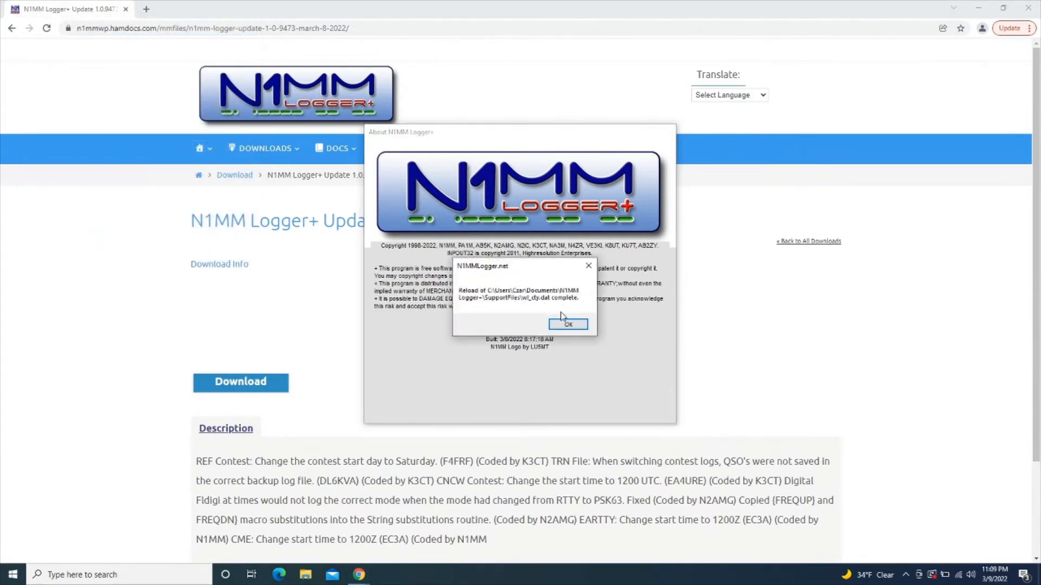
left_click(567, 324)
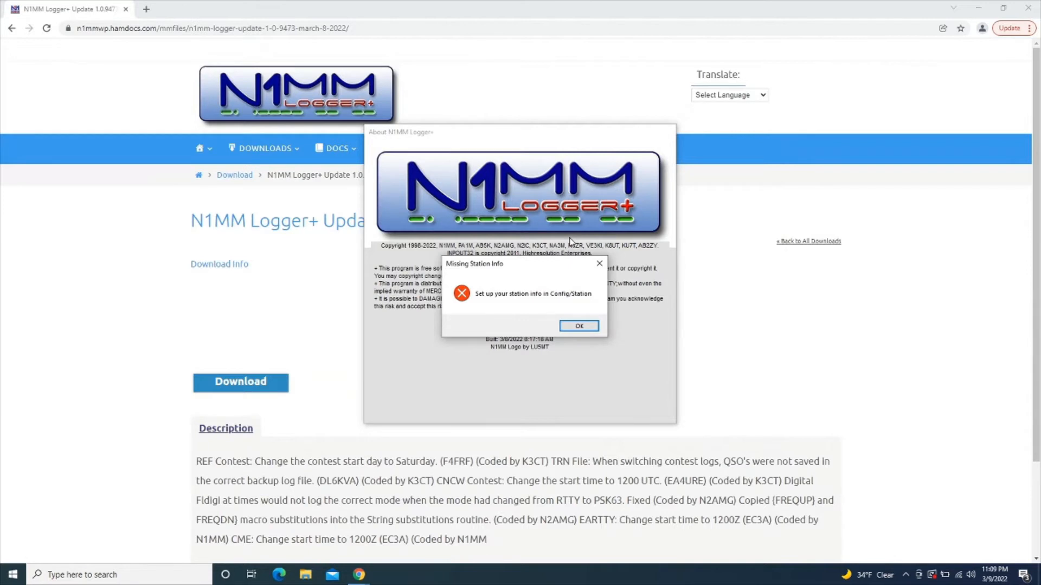
left_click(579, 327)
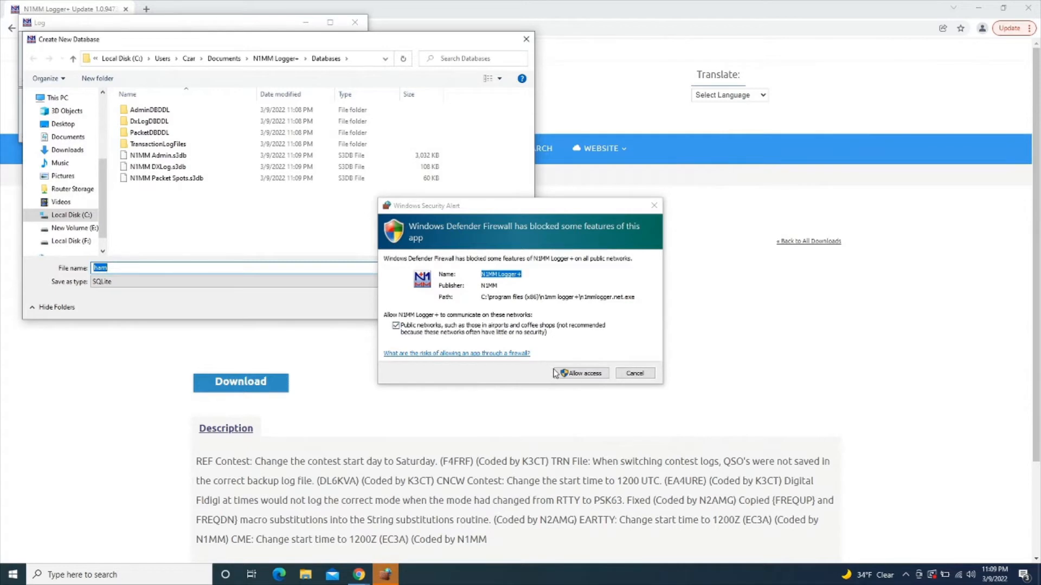
Allow N1MM Logger+ through the firewall, close Chrome, and save the new database as ham.s3db
left_click(579, 374)
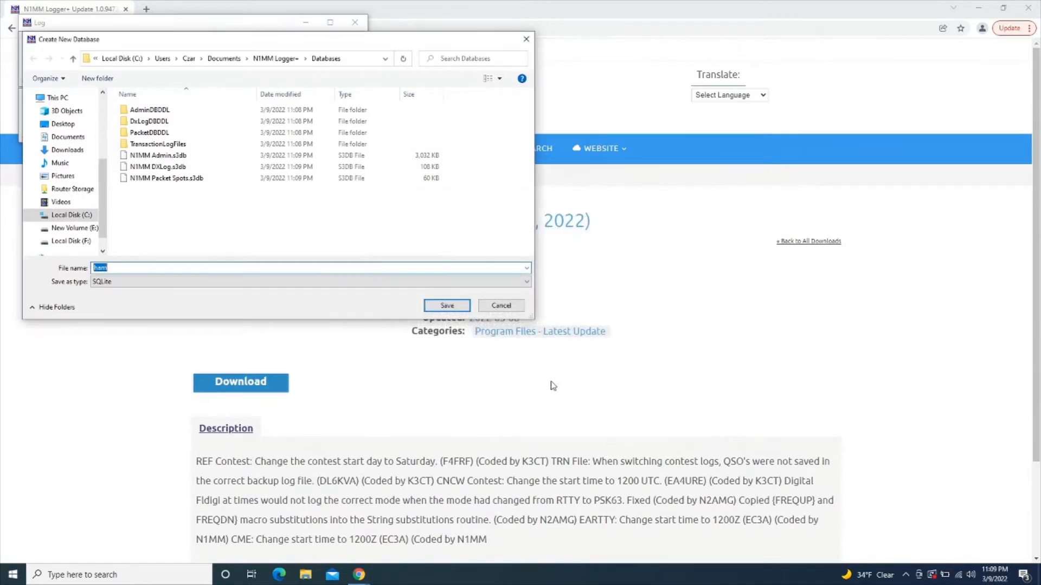
left_click(1036, 6)
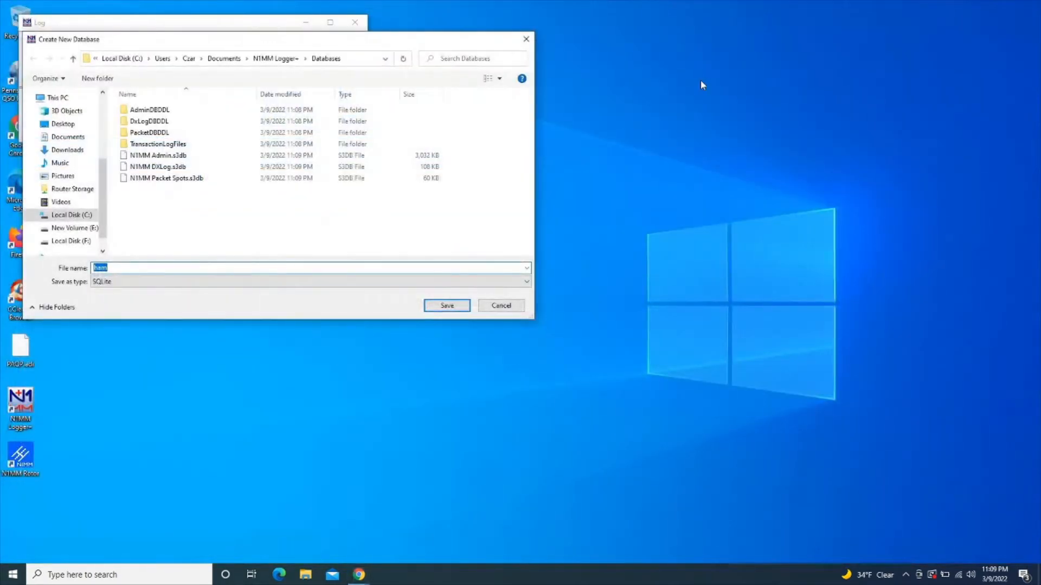
left_click_drag(367, 51, 540, 132)
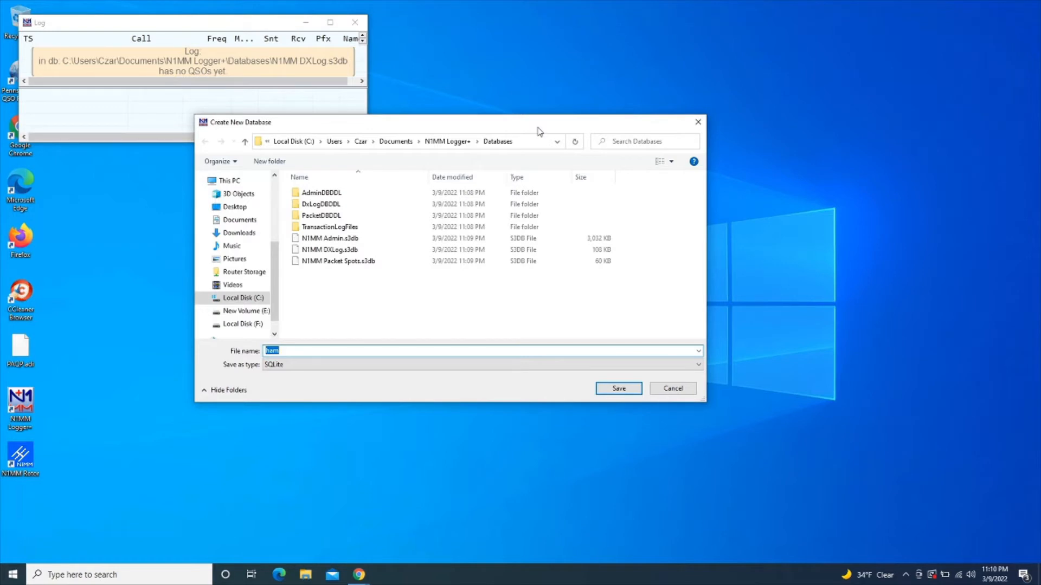
key("Escape")
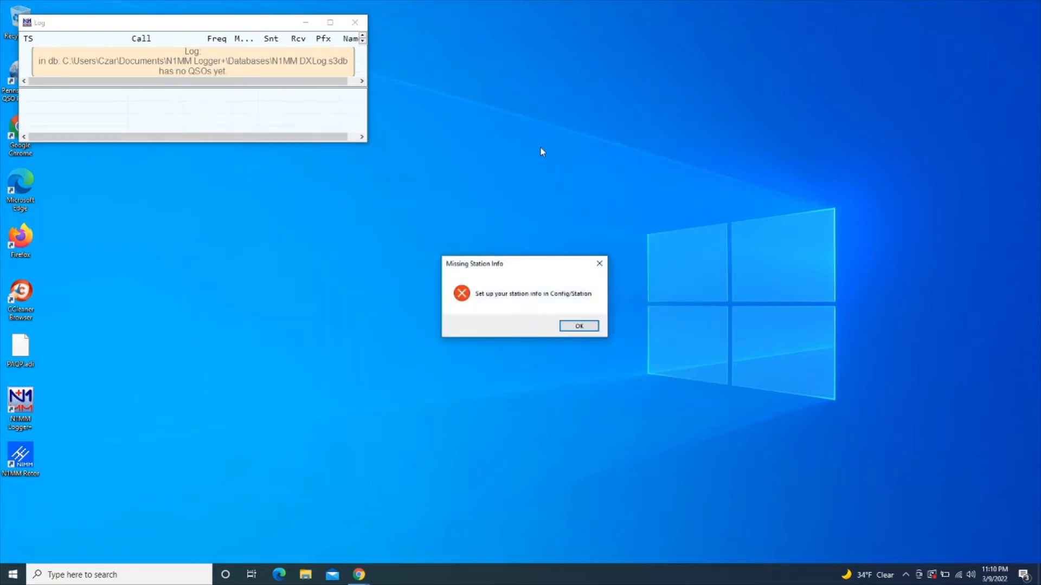
Acknowledge the warning and enter the station call sign and operator's name in Edit Station Information
left_click(572, 328)
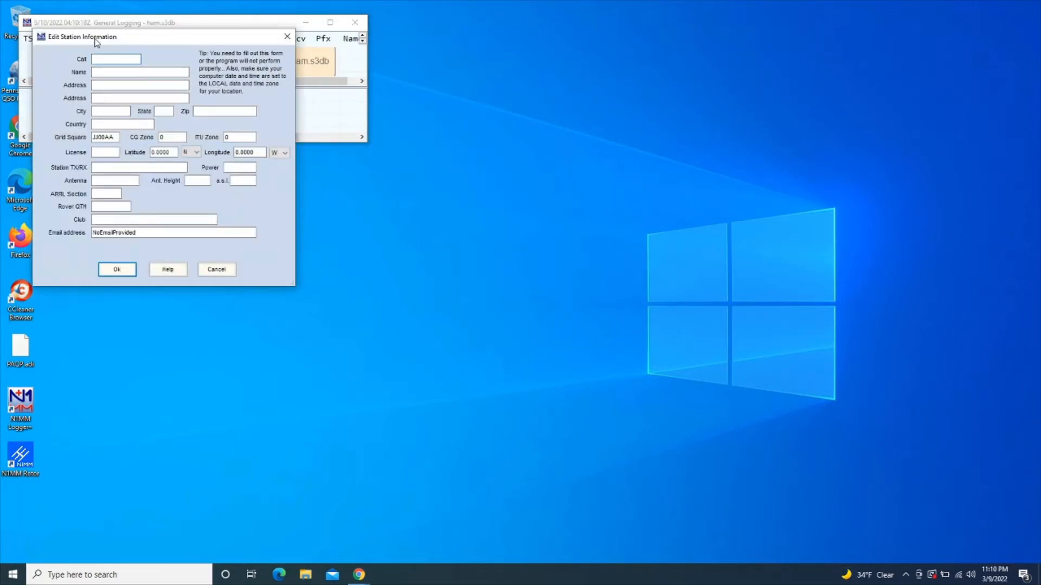
left_click_drag(96, 41, 466, 155)
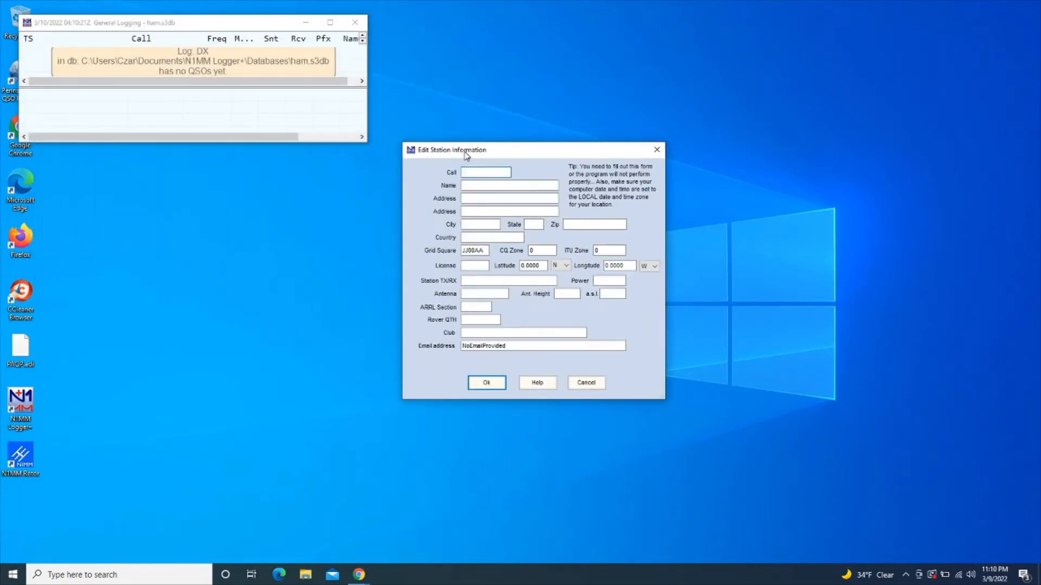
left_click(491, 173)
key("Tab")
Fill in the operator's mailing address: street, city, state, zip and country
key("Tab")
key("Tab")
key("Tab")
key("Tab")
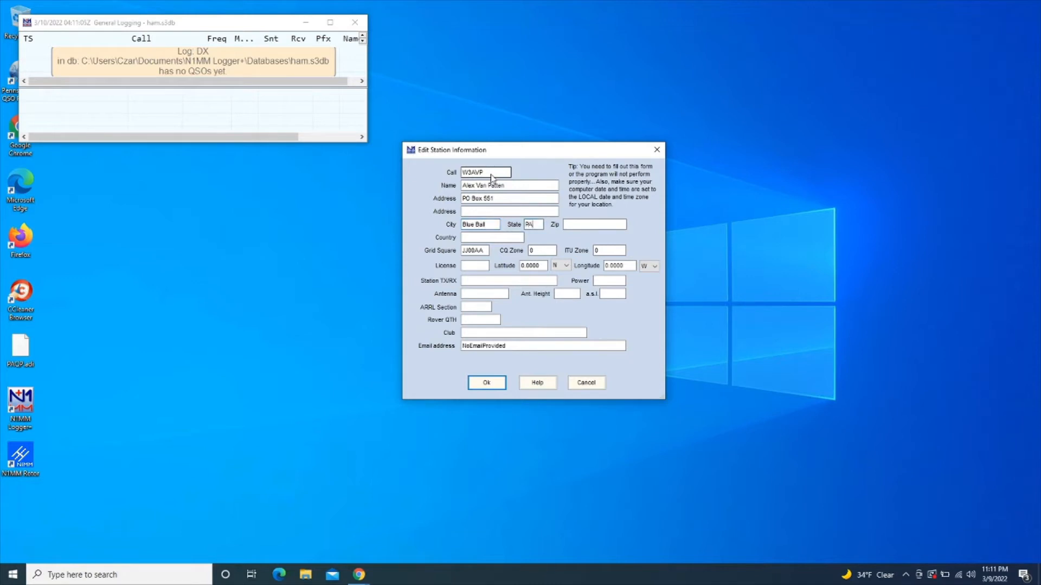
key("Tab")
type("USA")
Set grid square FN10, CQ zone 5, ITU zone 5 and license class Extra
key("Tab")
type("FN10")
type("XC")
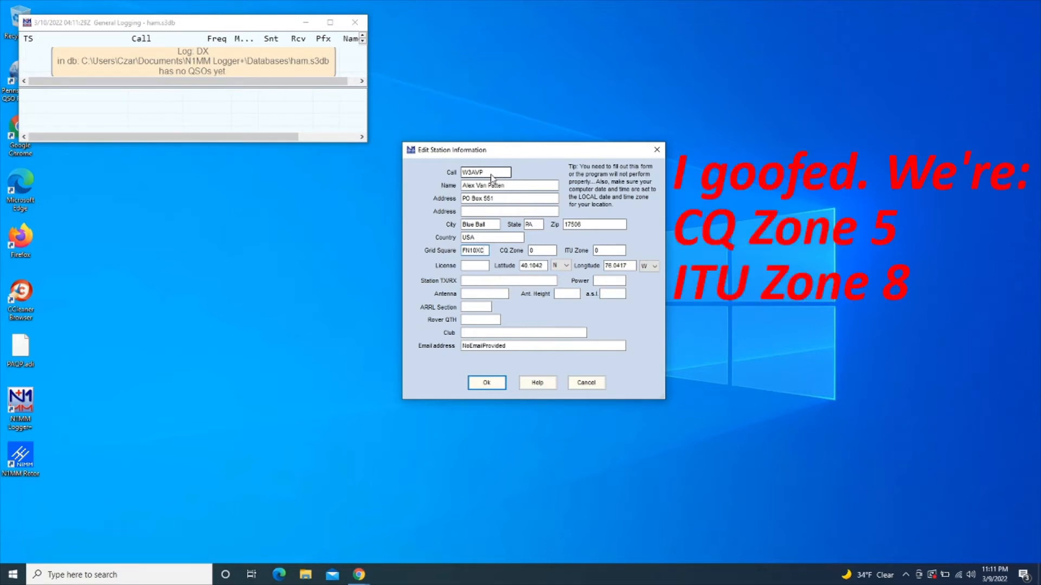
key("Tab")
type("5")
key("Tab")
type("5")
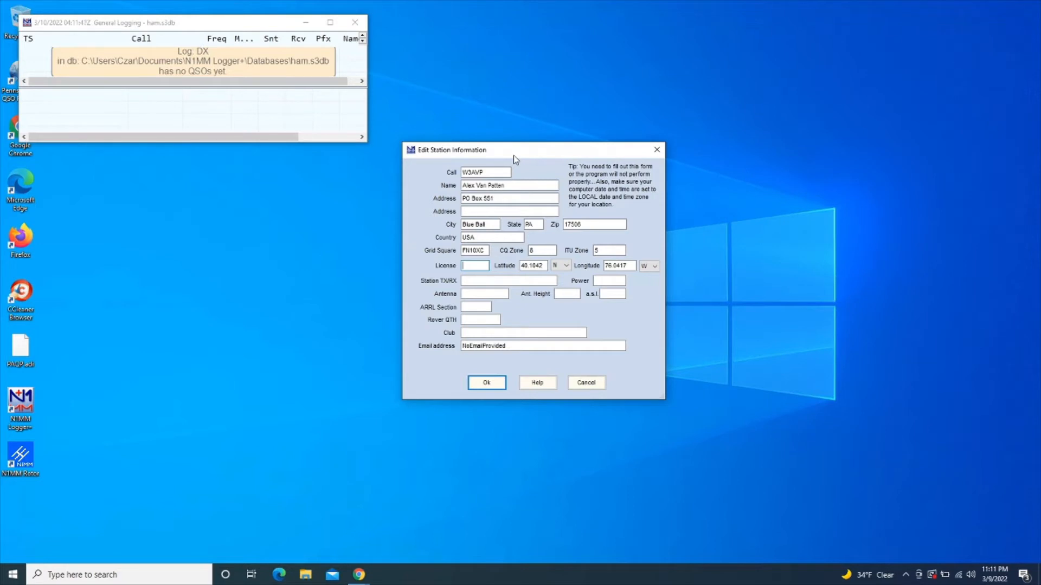
type("Extra")
Enter station rig Yaesu FT-991a, power 100 and antenna Cobra25
key("Tab")
key("Tab")
key("Tab")
key("Tab")
type("100")
key("BackSpace")
key("BackSpace")
key("BackSpace")
type("Yaesu ")
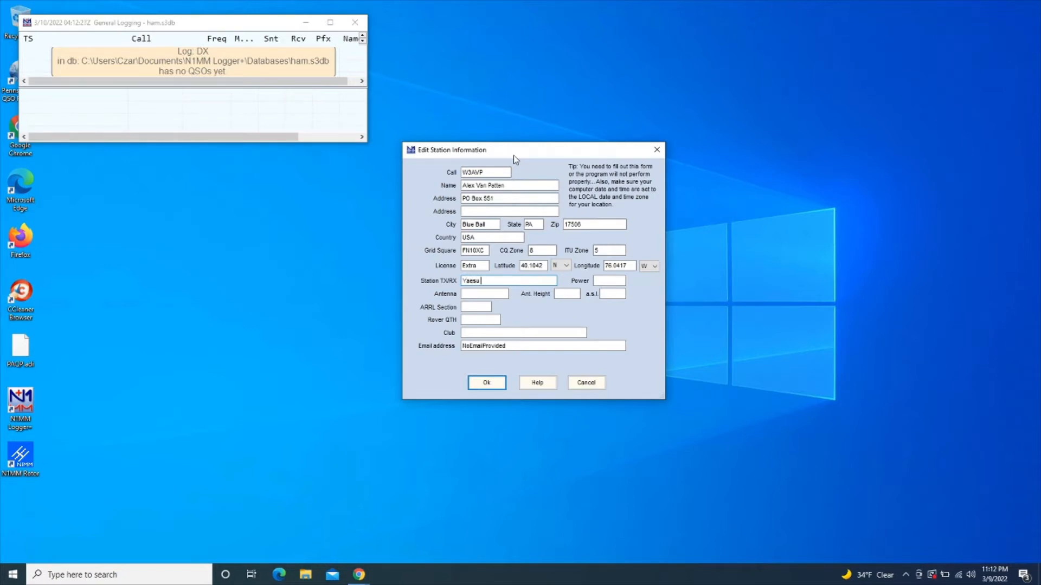
type("FT-991a")
key("Tab")
type("100")
key("Tab")
type("Cobra")
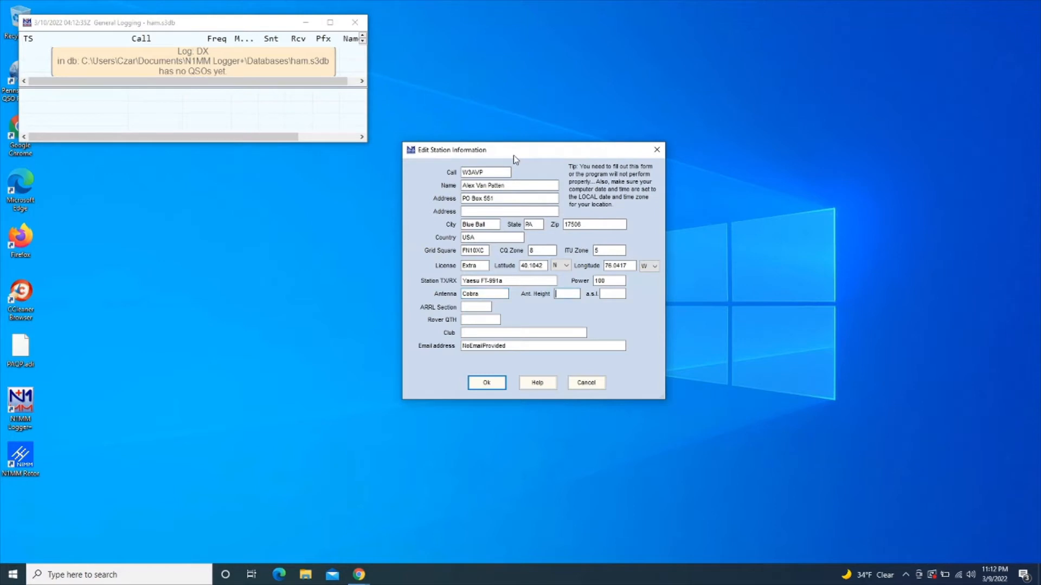
type("25")
Set the ARRL section to EPA and fill in the operator's e-mail address
key("Tab")
type("EPA")
key("Tab")
key("Tab")
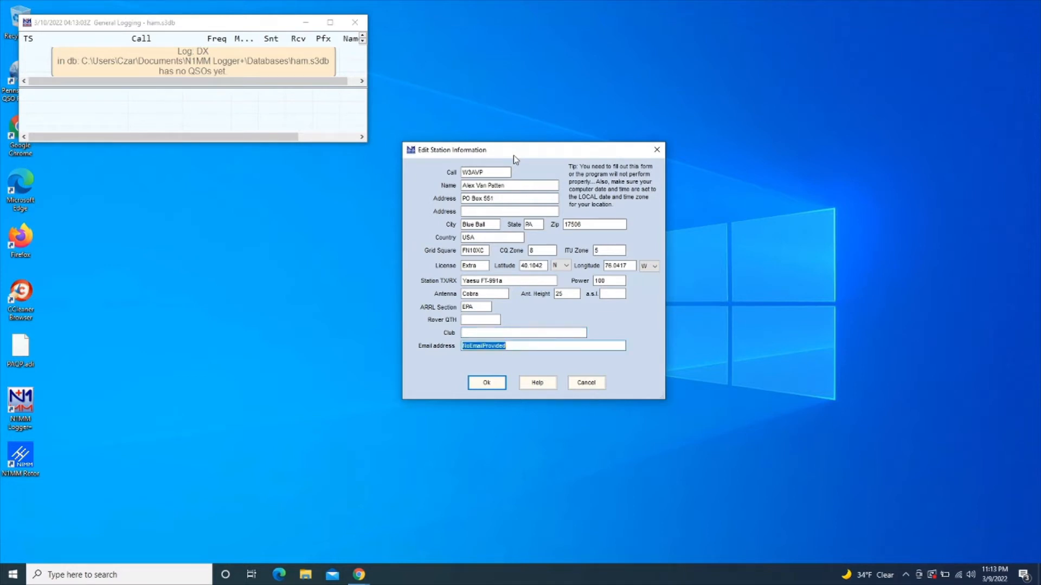
Save the station information, then centre the entry window on screen and widen it
left_click(481, 385)
right_click(383, 283)
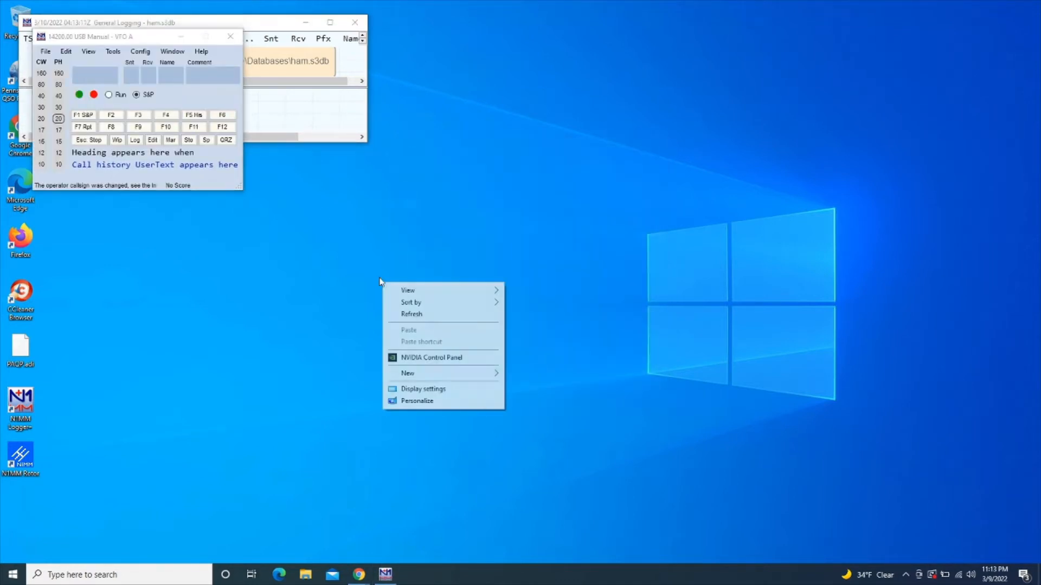
left_click_drag(139, 36, 434, 188)
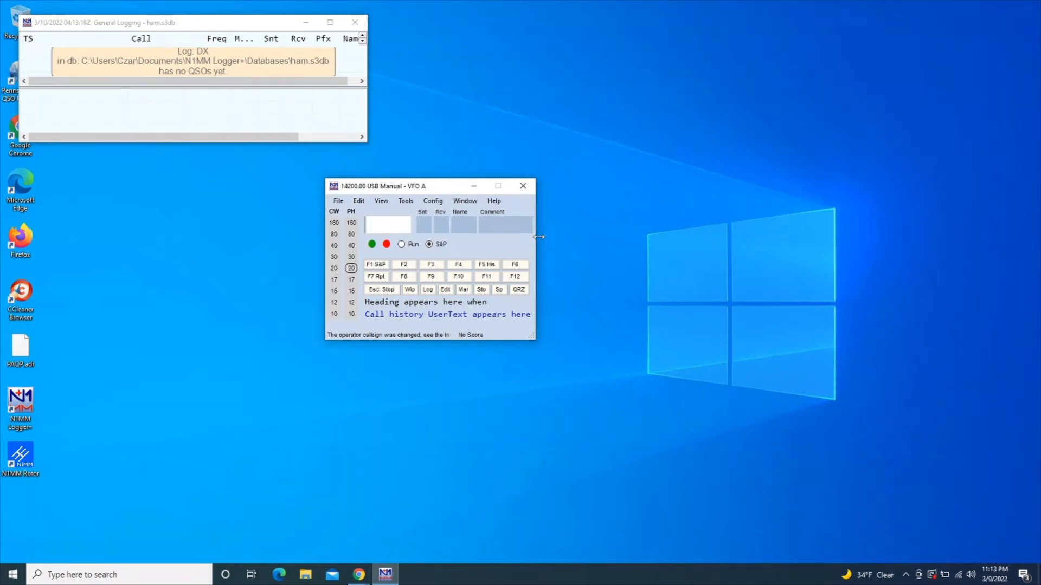
left_click_drag(539, 237, 624, 234)
mouse_move(714, 223)
left_mouse_down()
mouse_move(758, 209)
mouse_move(695, 226)
left_mouse_up()
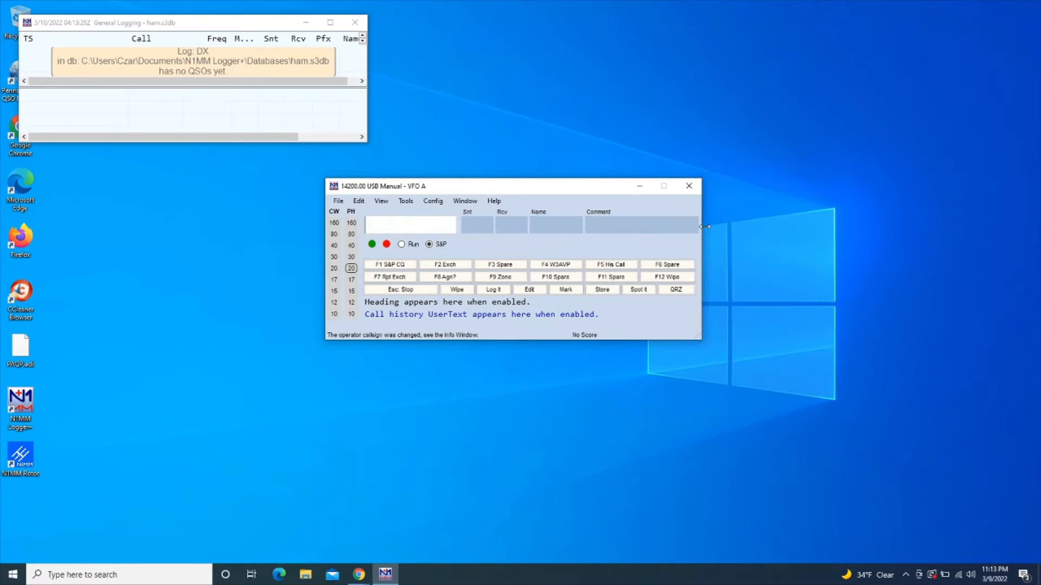
Hide the entry window's function key panel, action button row, bearing line and call-history user text
right_click(538, 244)
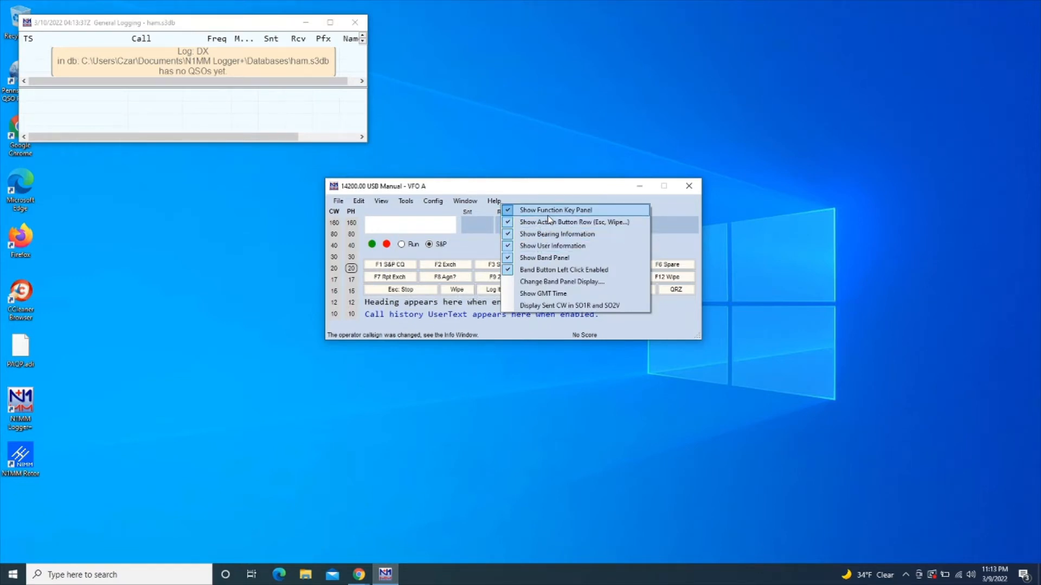
left_click(547, 216)
right_click(539, 246)
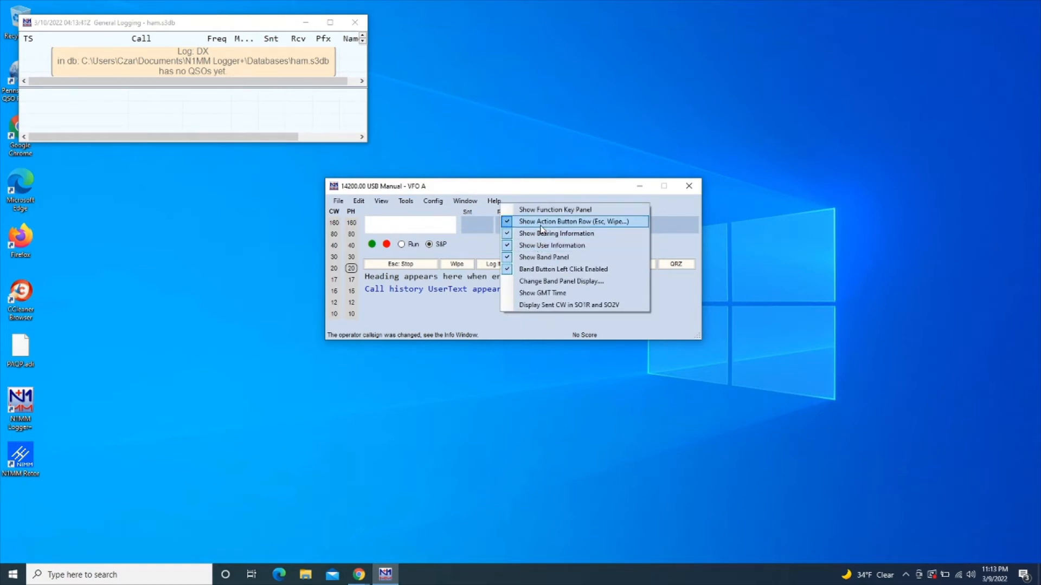
left_click(542, 222)
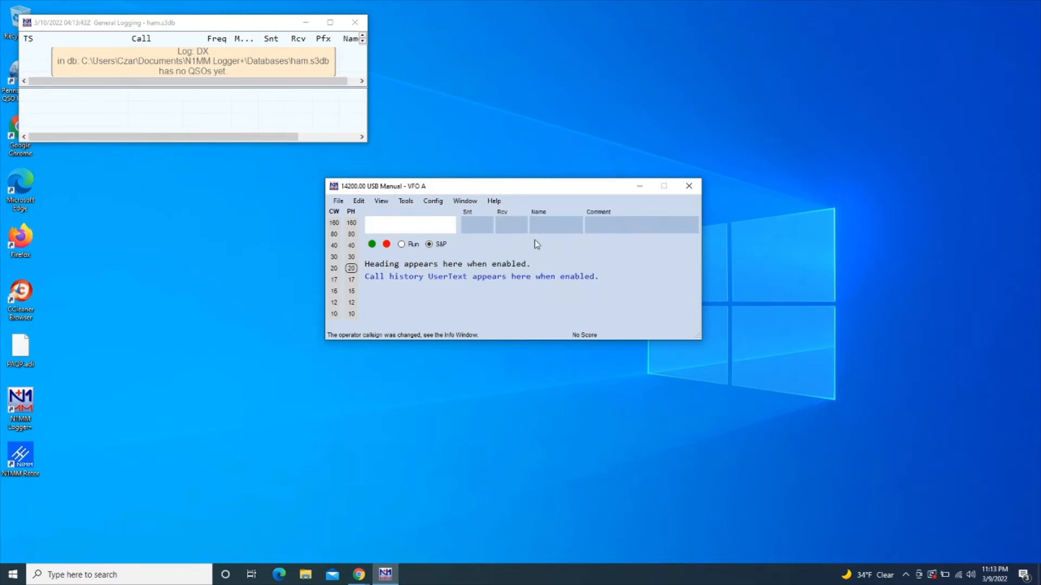
right_click(536, 244)
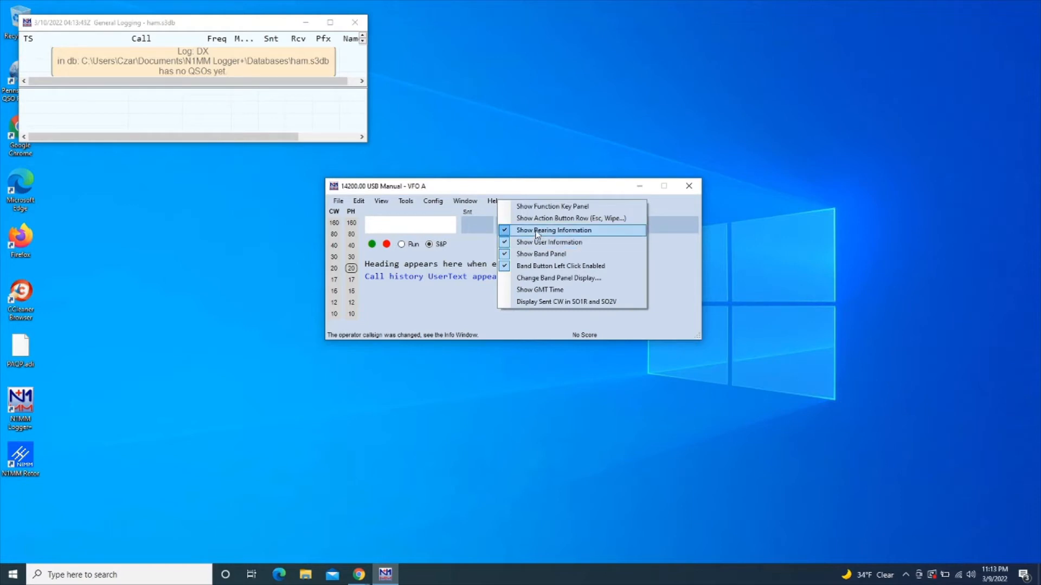
left_click(535, 230)
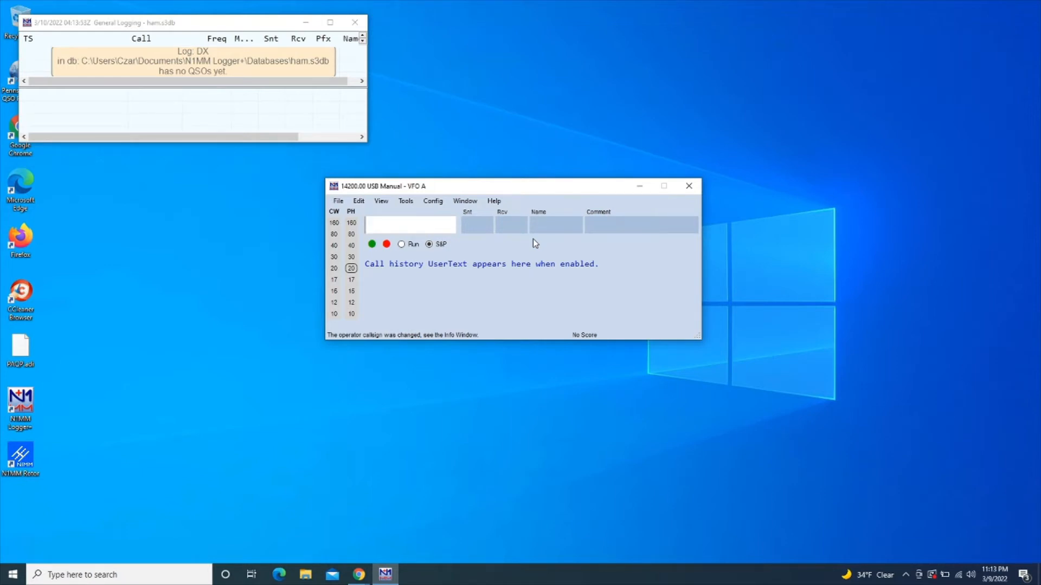
right_click(532, 239)
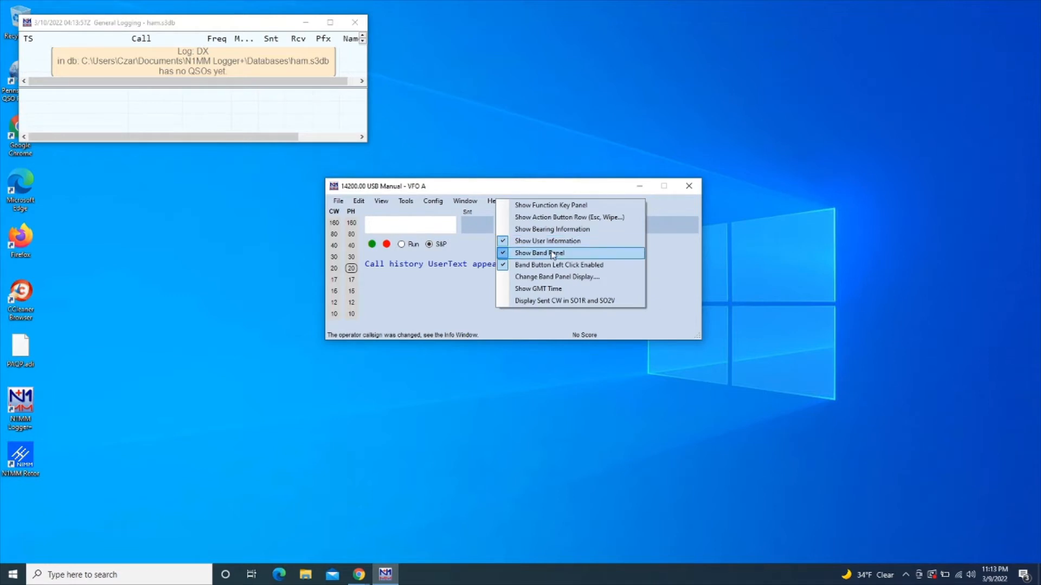
left_click(539, 243)
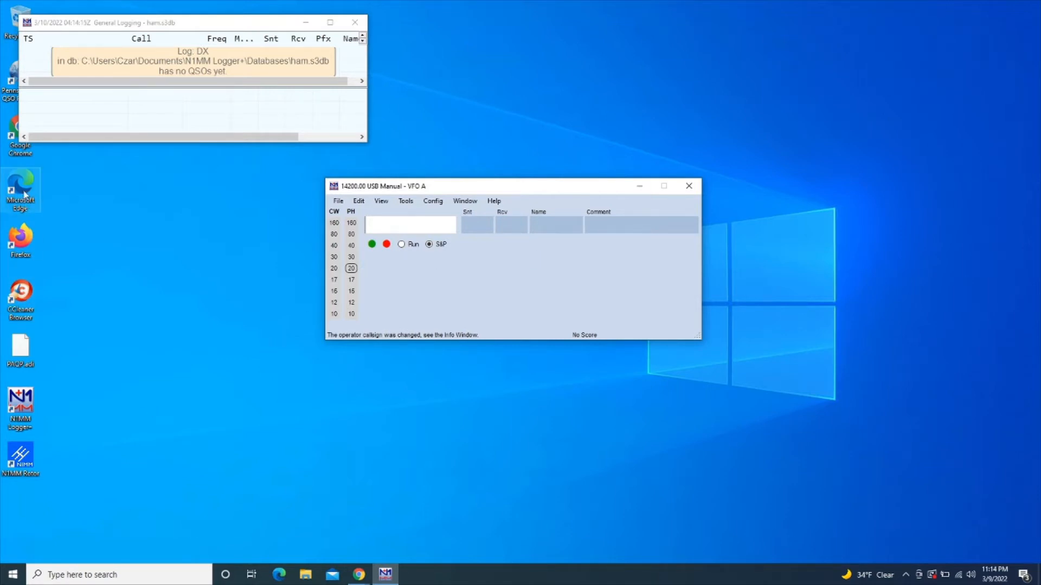
Launch Chrome, go to contestcalendar.com and open the 8-Day contest calendar
left_click(19, 154)
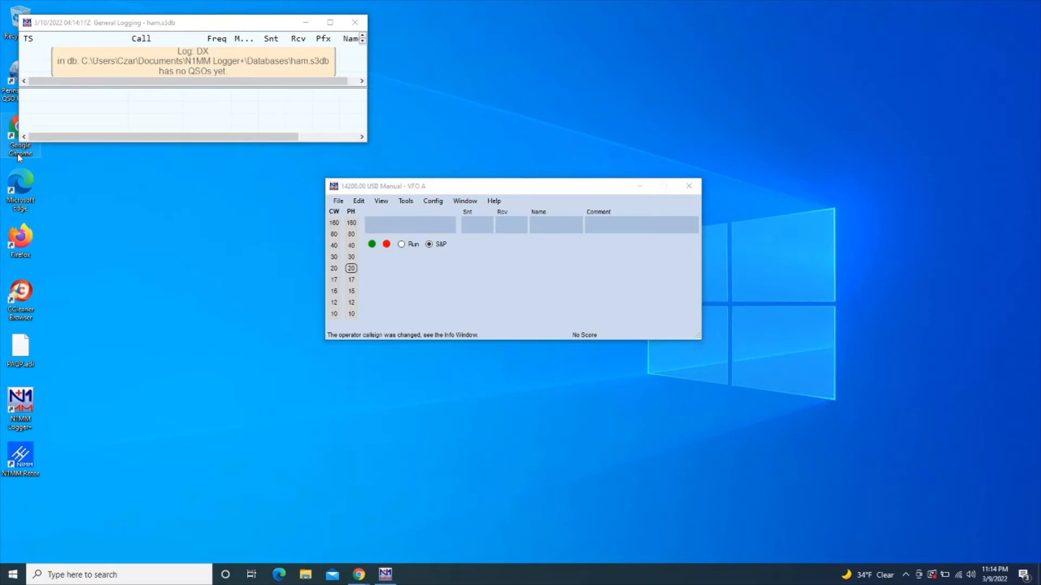
double_click(19, 154)
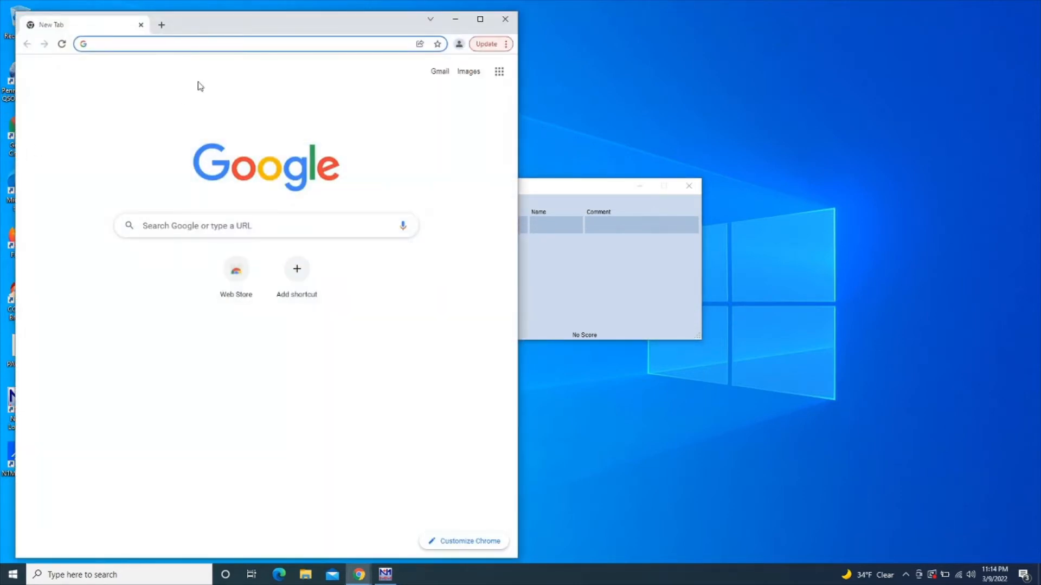
type("contestcal")
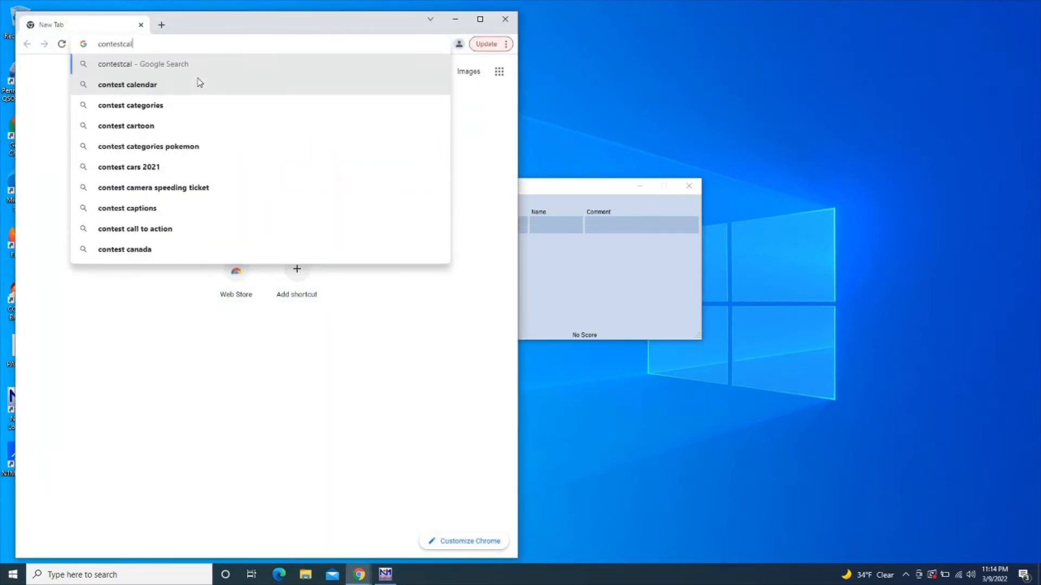
type("endar.com")
key("Return")
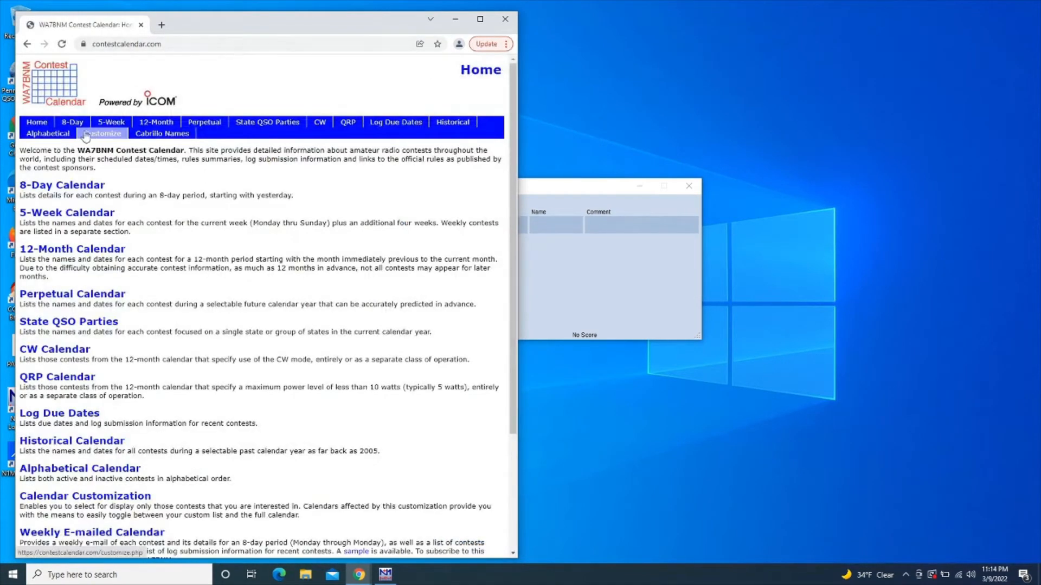
left_click(78, 130)
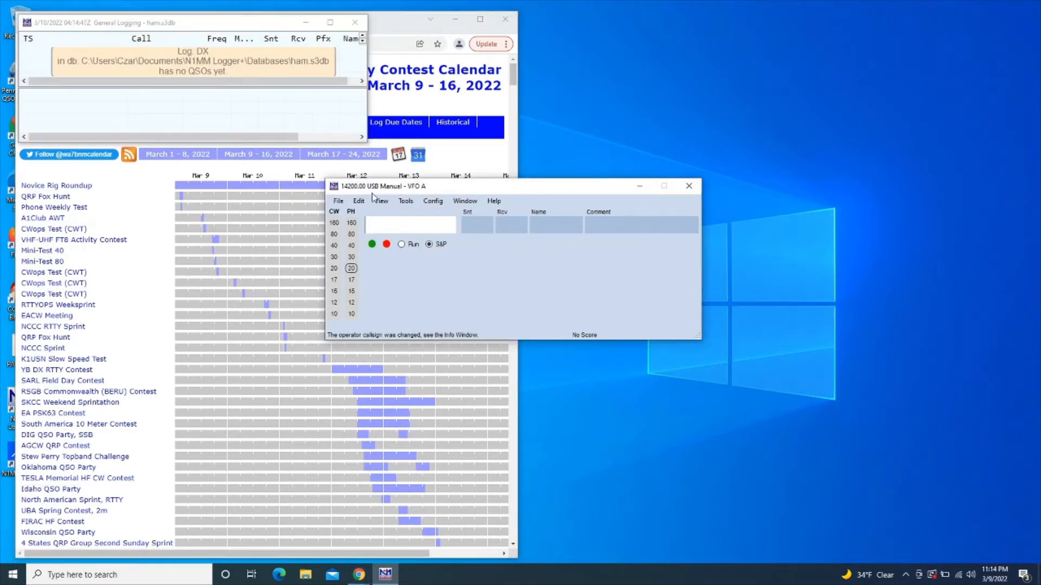
Create a new log database file named 2022OKQSOParty via File > New Database
left_click(338, 202)
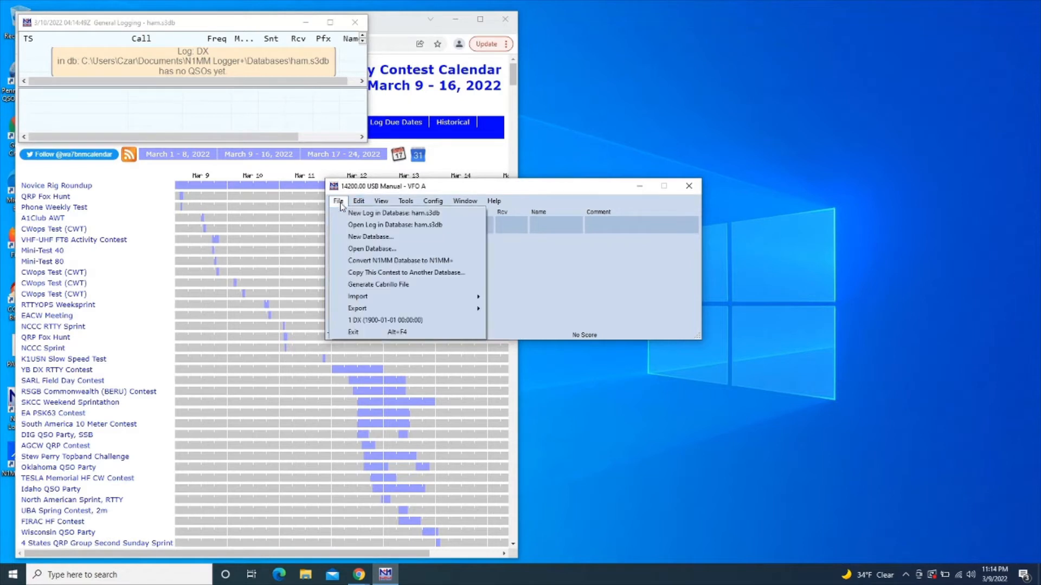
left_click(360, 236)
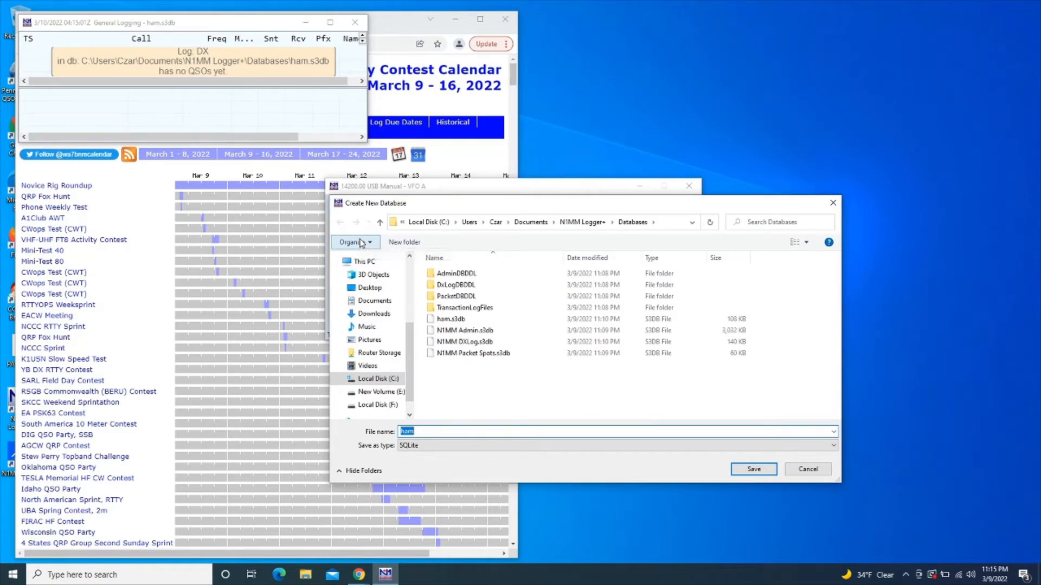
type("2022OKQSOPArty")
key("BackSpace")
key("BackSpace")
key("BackSpace")
key("BackSpace")
type("arty")
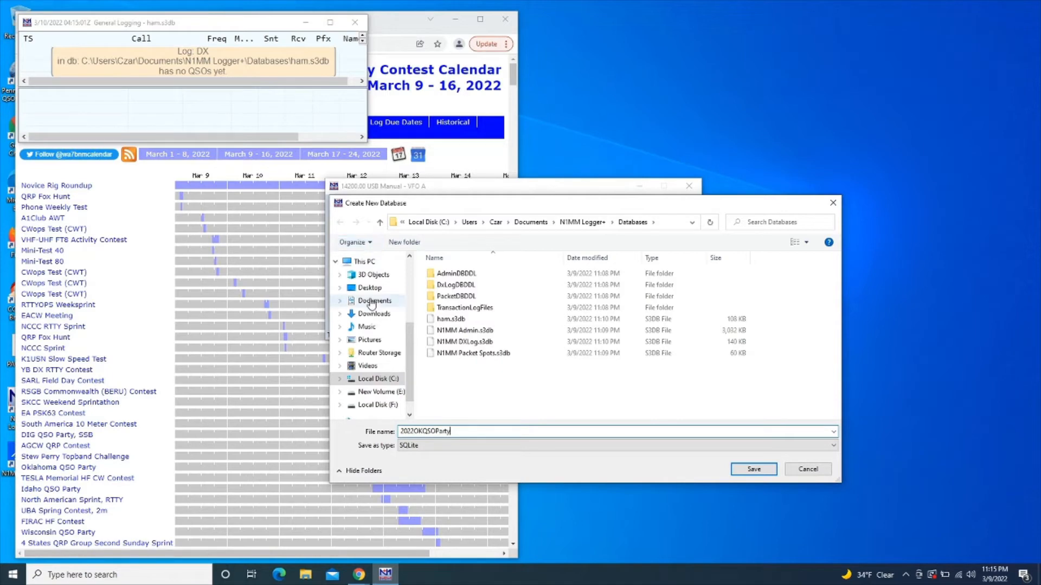
left_click(754, 469)
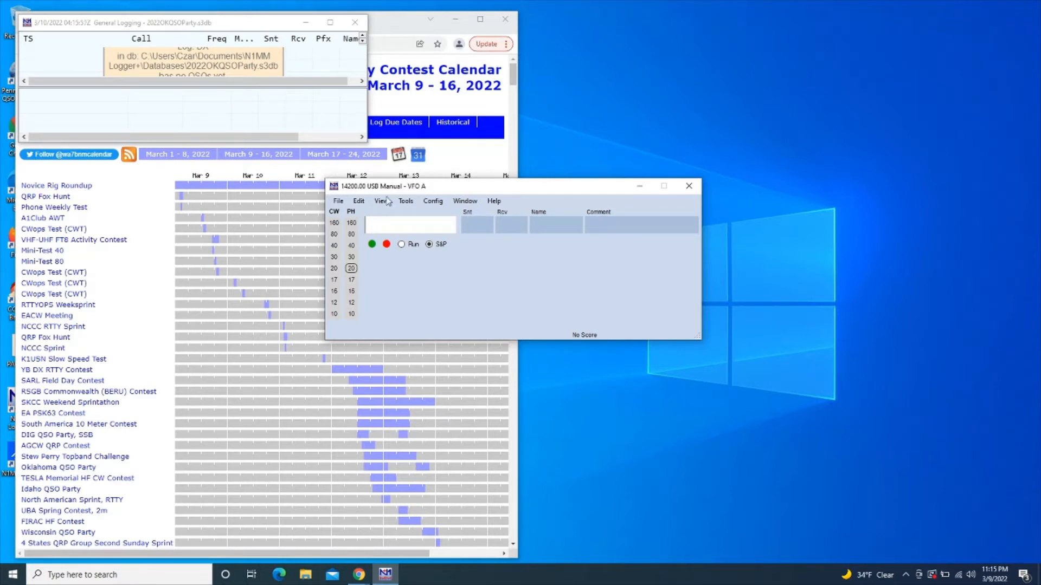
left_click(342, 202)
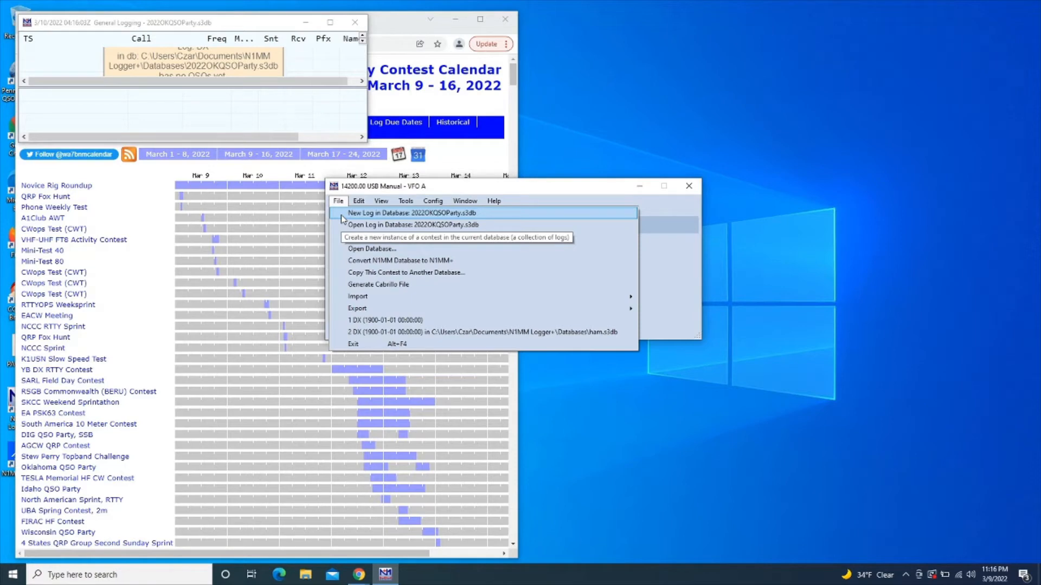
Start a new log in the database with QSO Parties (US and Canada) as the contest type
left_click(341, 214)
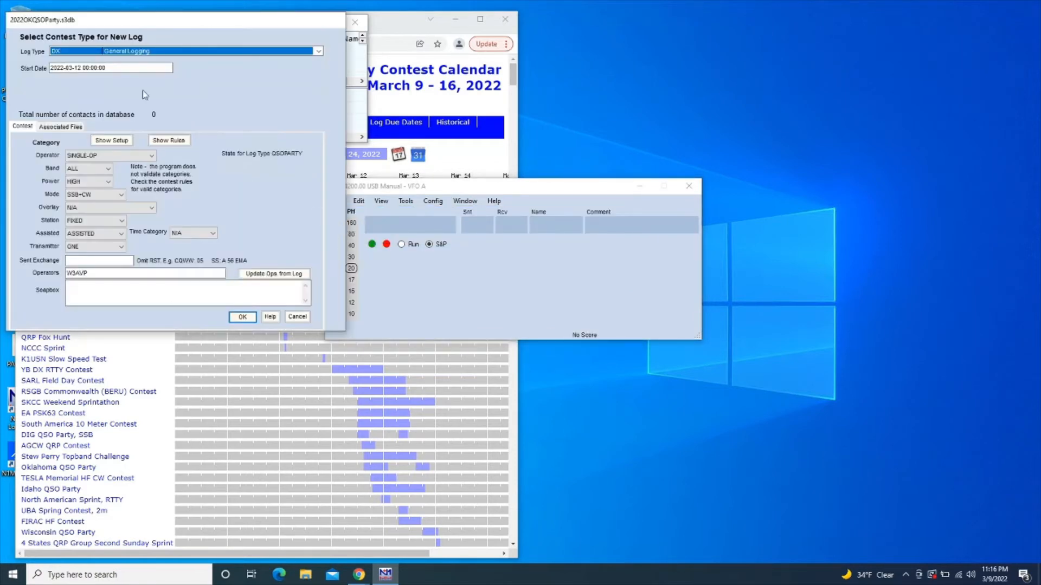
left_click_drag(131, 27, 473, 150)
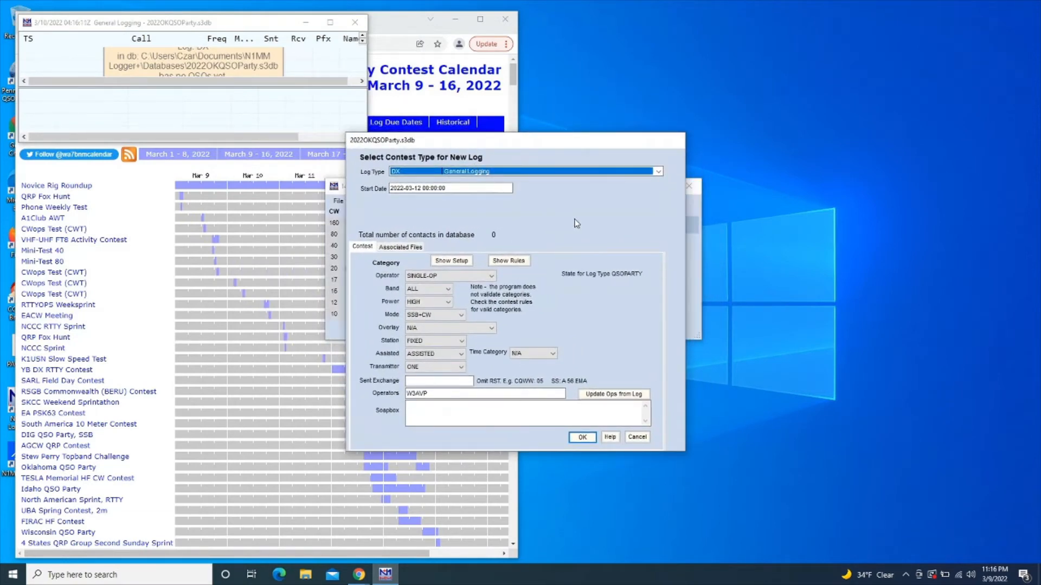
left_click(658, 172)
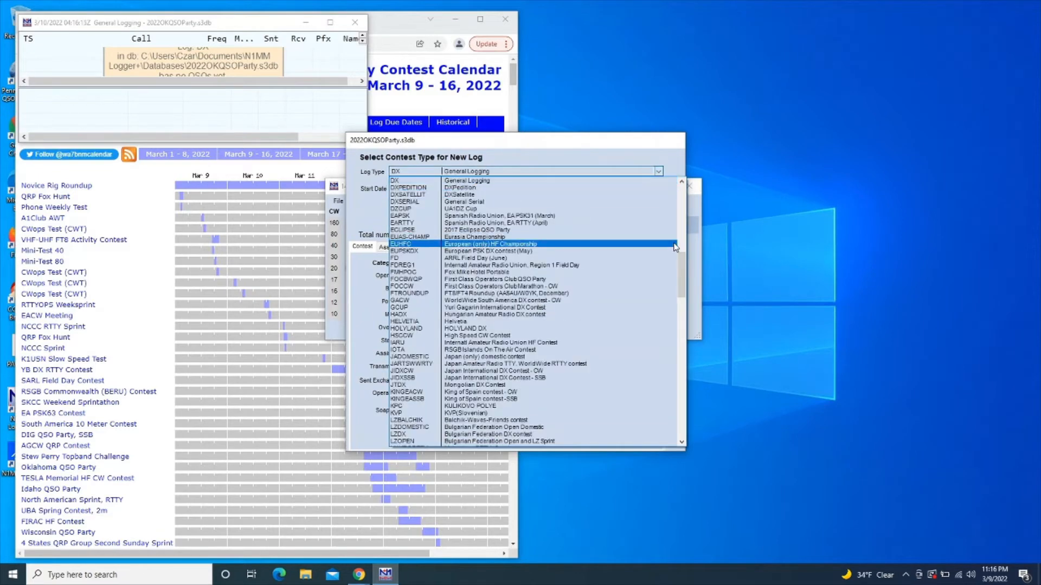
mouse_move(682, 266)
left_mouse_down()
mouse_move(674, 253)
mouse_move(680, 278)
left_mouse_up()
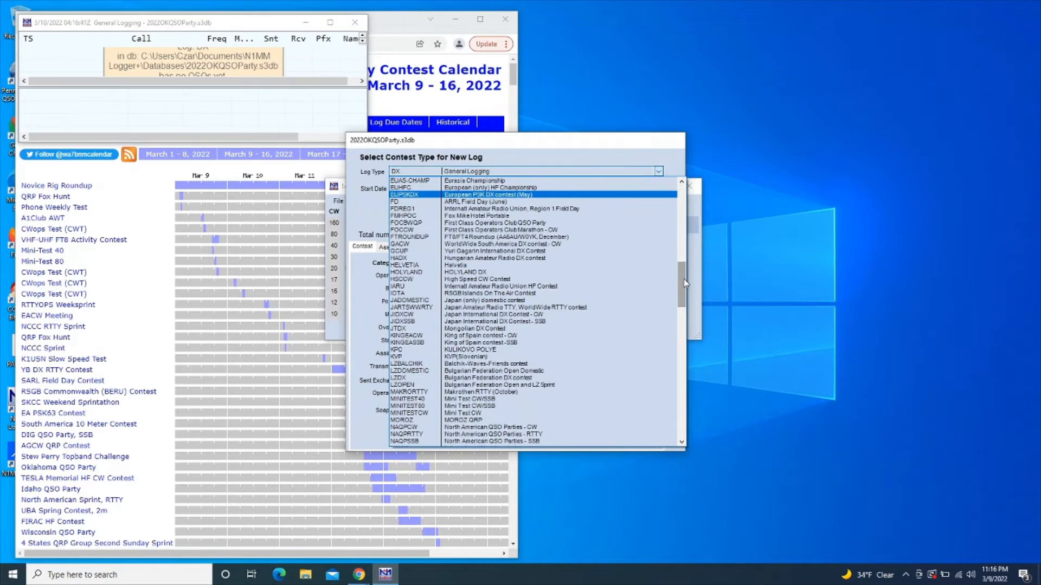
left_click_drag(686, 283, 684, 322)
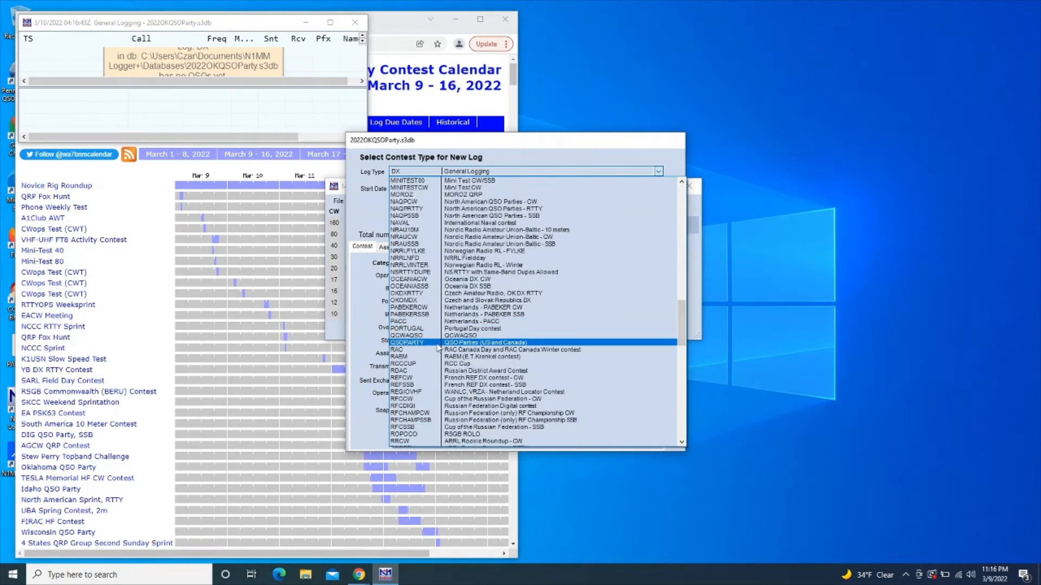
left_click(469, 345)
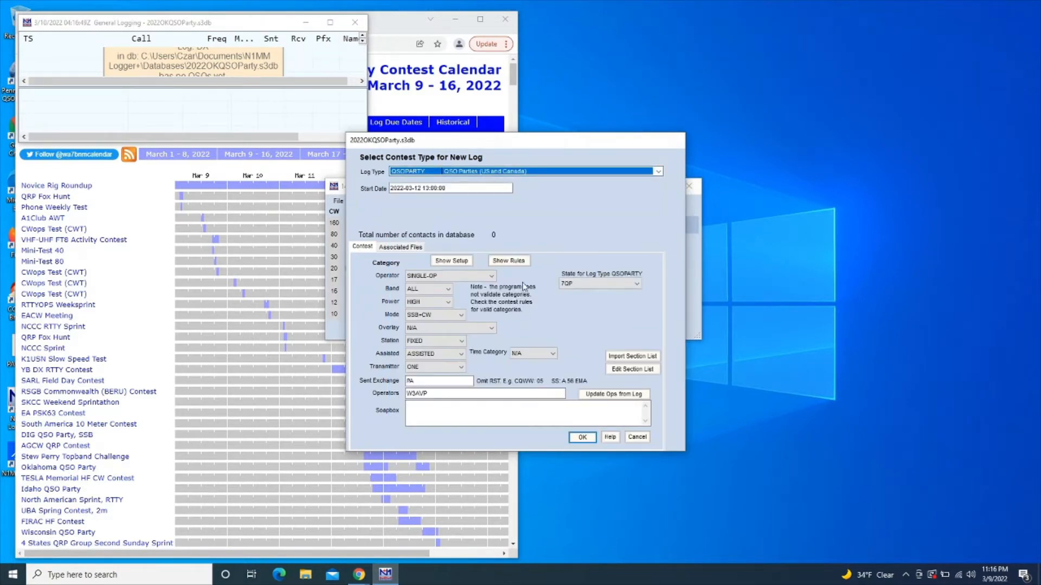
Choose OK as the QSO party state and keep the band category at ALL
left_click(636, 286)
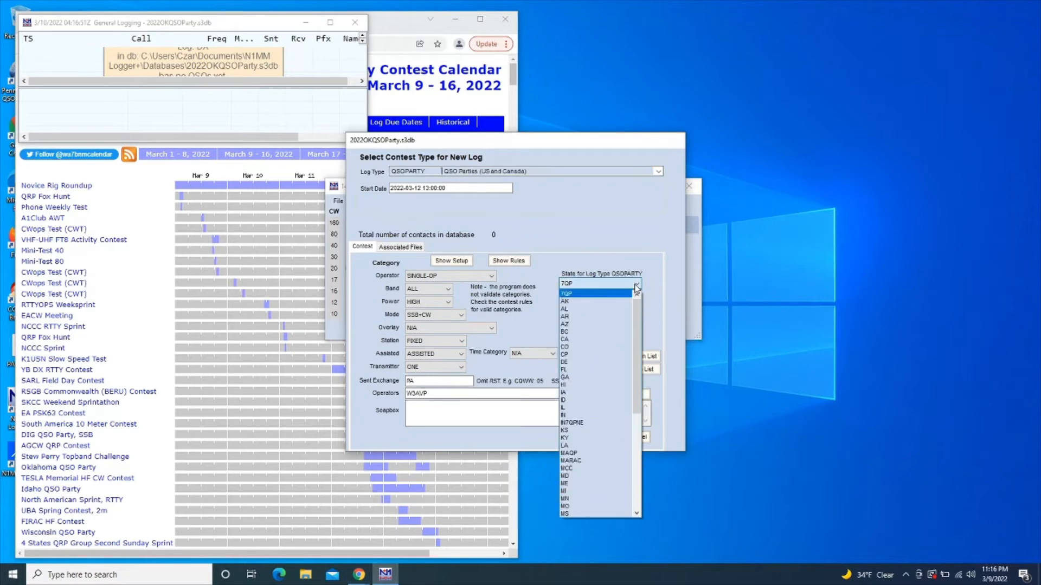
left_click_drag(639, 313, 632, 369)
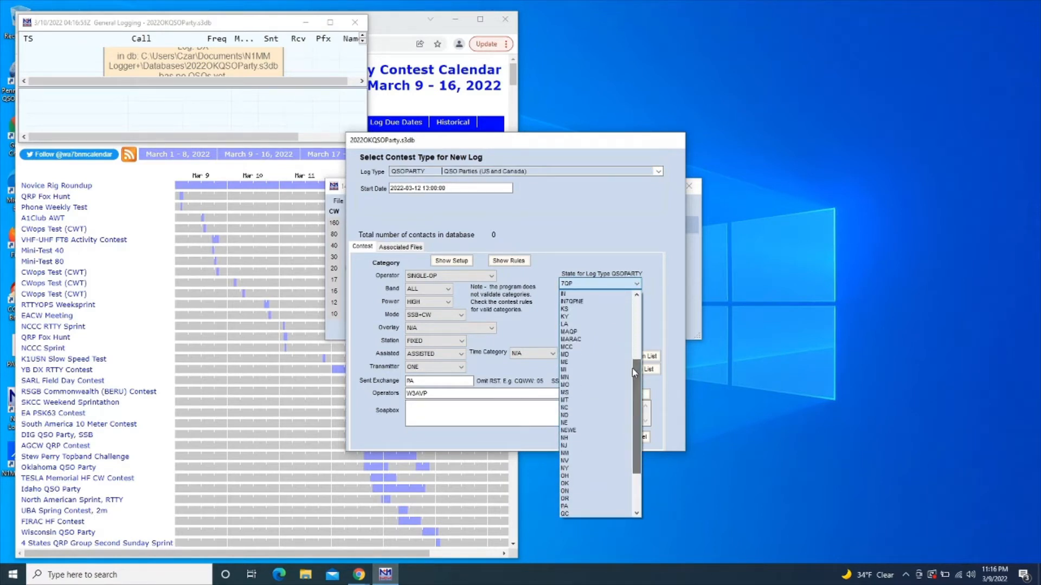
left_click(596, 483)
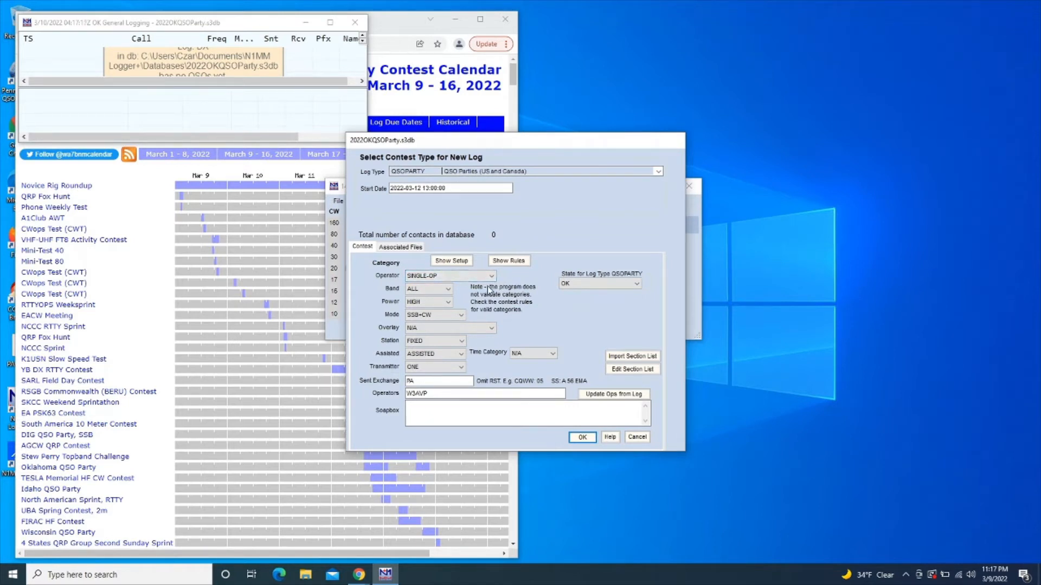
left_click(448, 290)
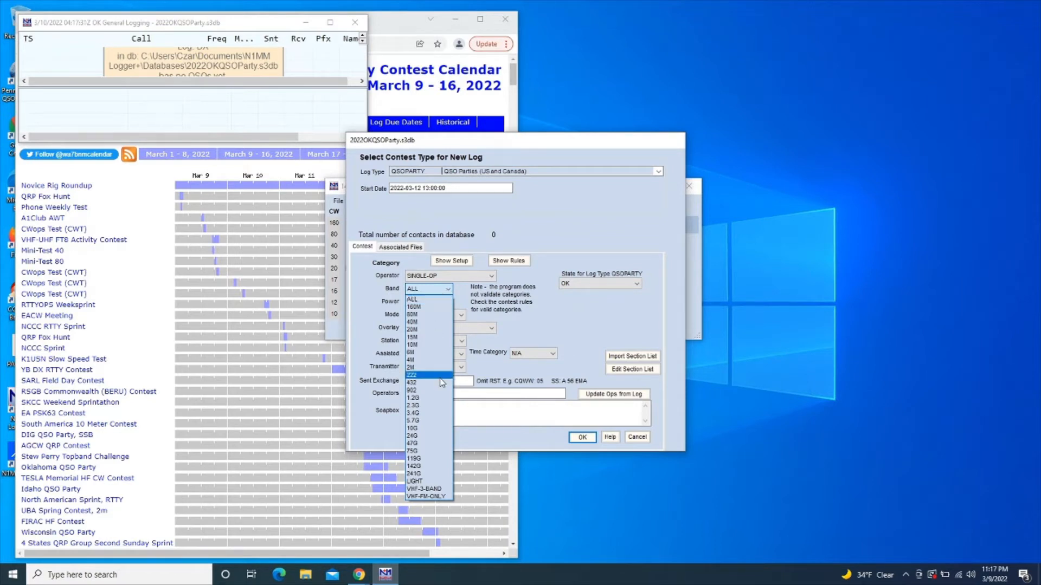
left_click(438, 300)
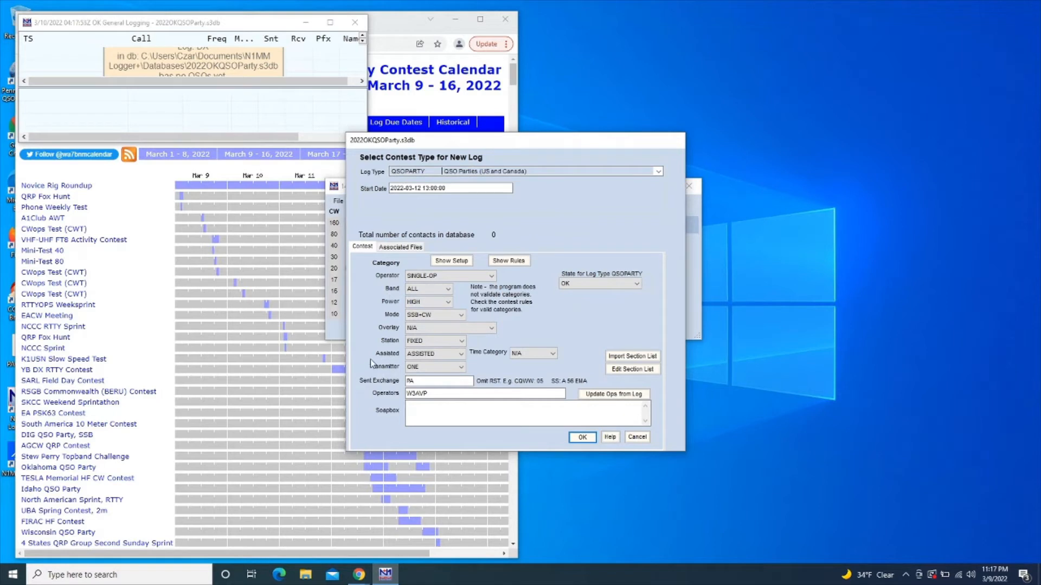
Bring the contest calendar forward and jump to the Oklahoma QSO Party details (1500Z Mar 12 start)
left_click(214, 399)
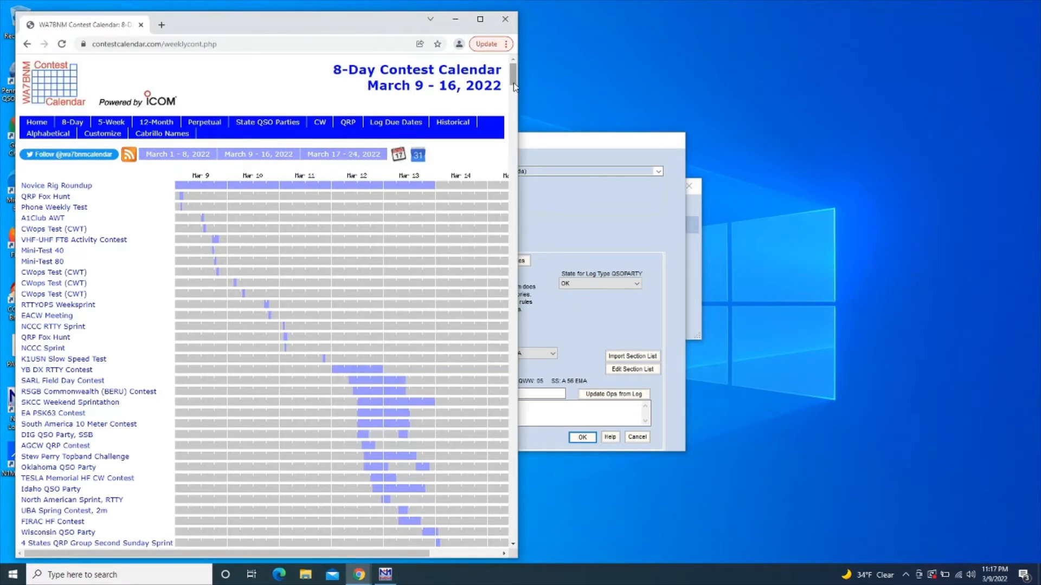
scroll(515, 88, "down", 1)
scroll(515, 89, "down", 5)
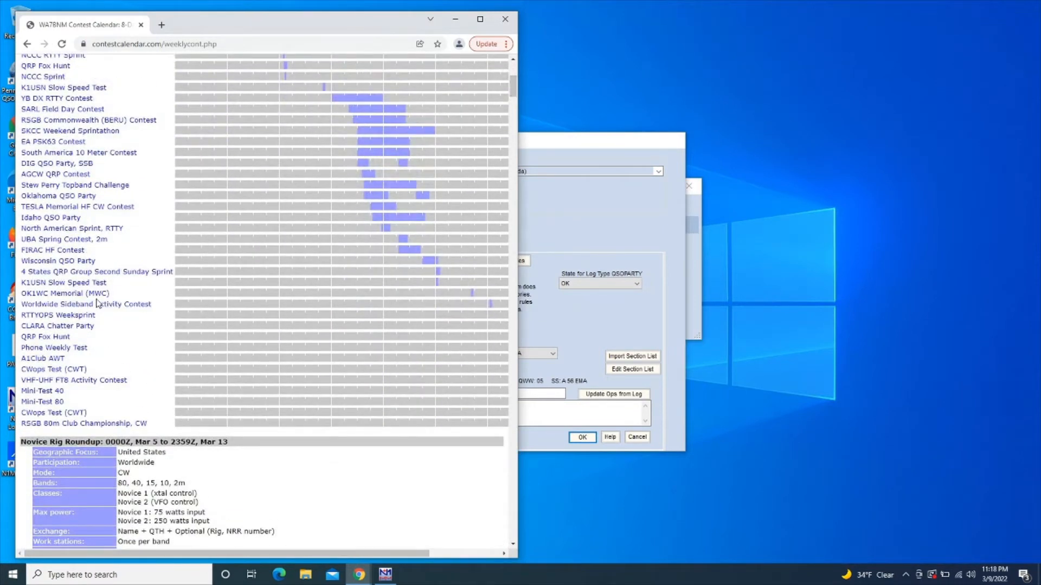
left_click(88, 198)
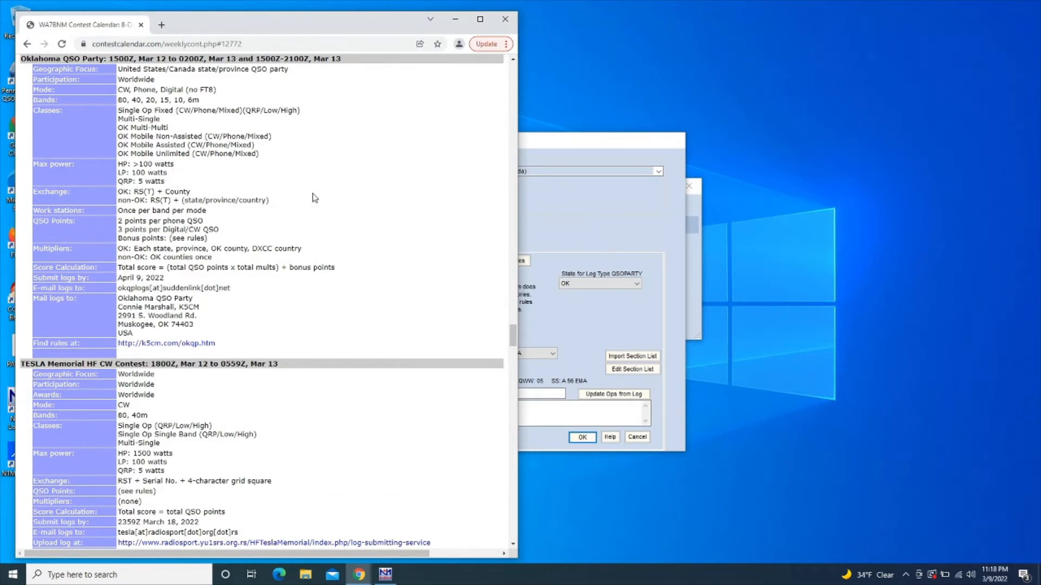
In the new-log dialog, choose LOW power and SSB+CW+DIGITAL mode
left_click(542, 222)
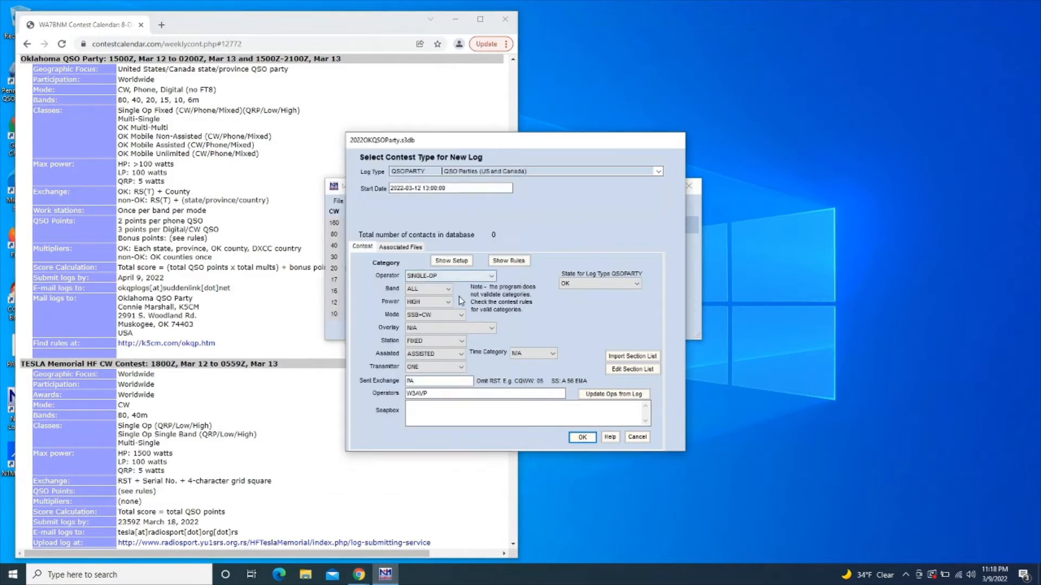
left_click(448, 302)
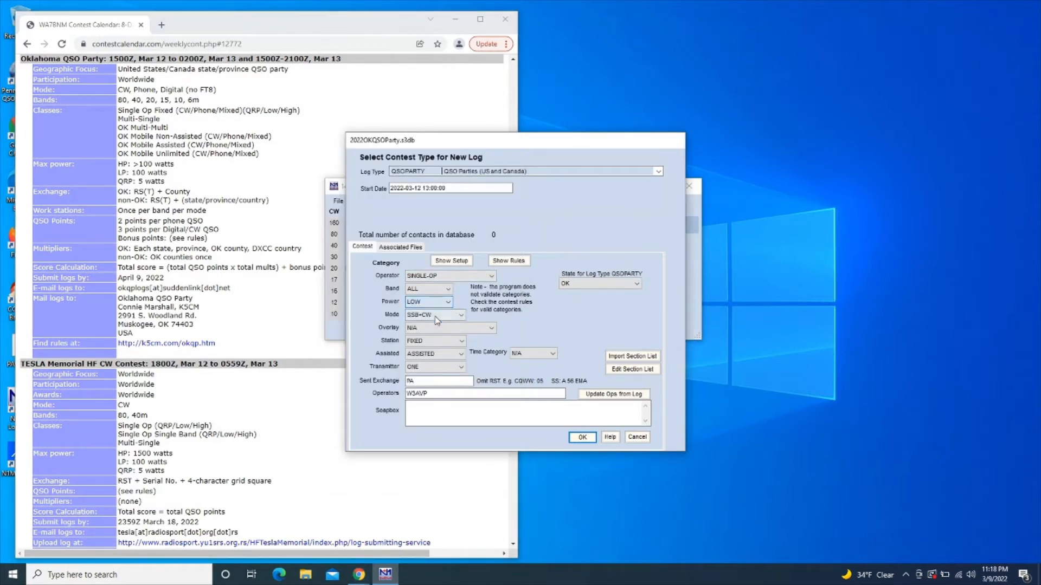
left_click(434, 320)
left_click(462, 315)
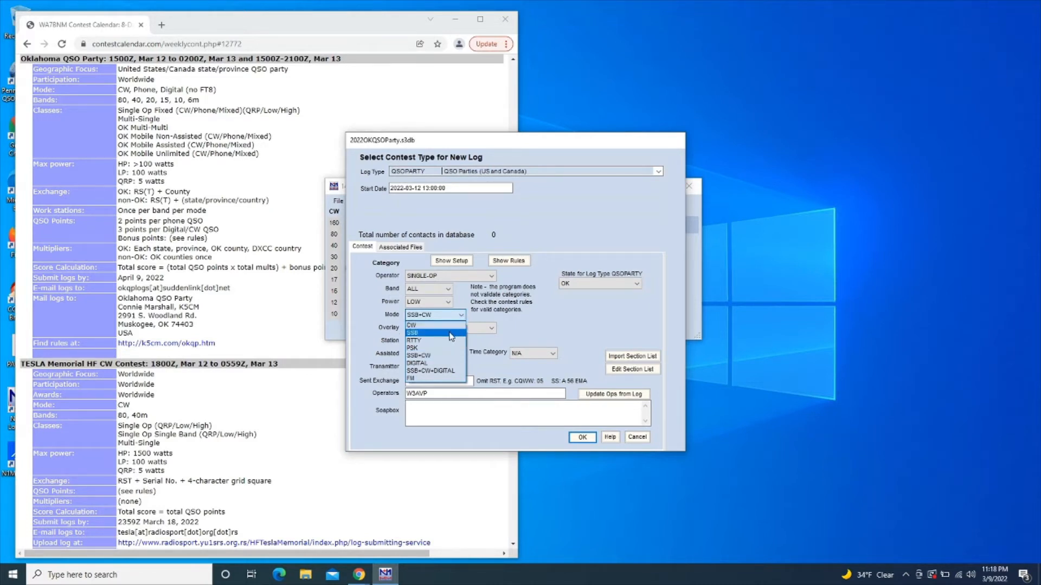
left_click(443, 371)
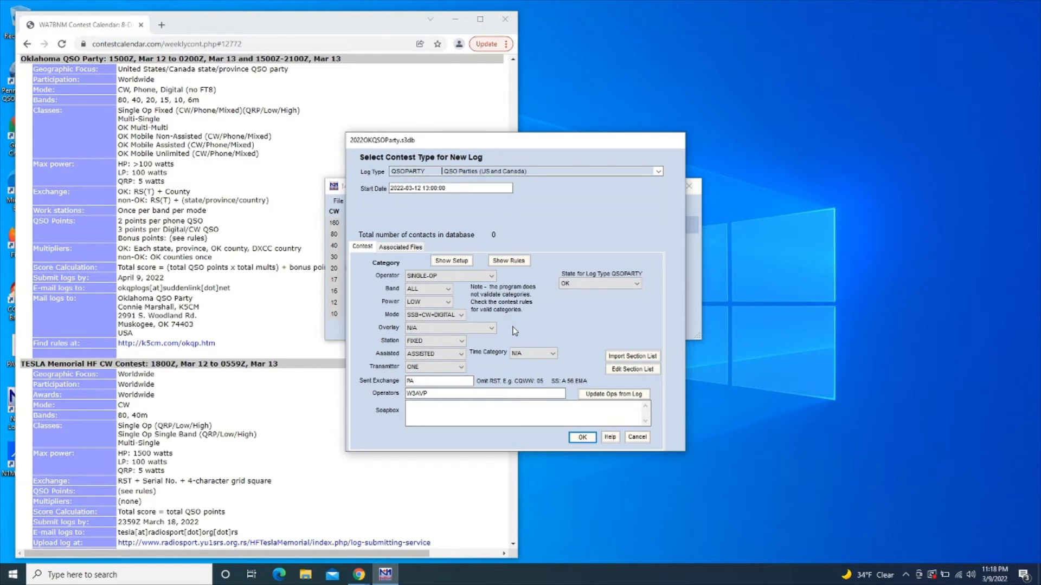
Keep overlay at N/A and station at FIXED, and set Assisted to NON-ASSISTED
left_click(493, 328)
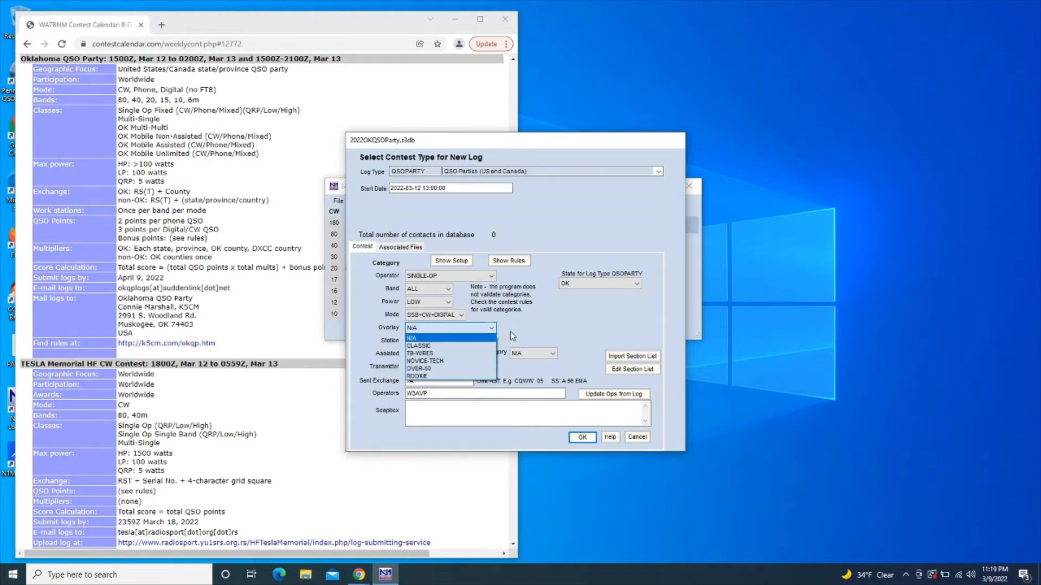
left_click(509, 331)
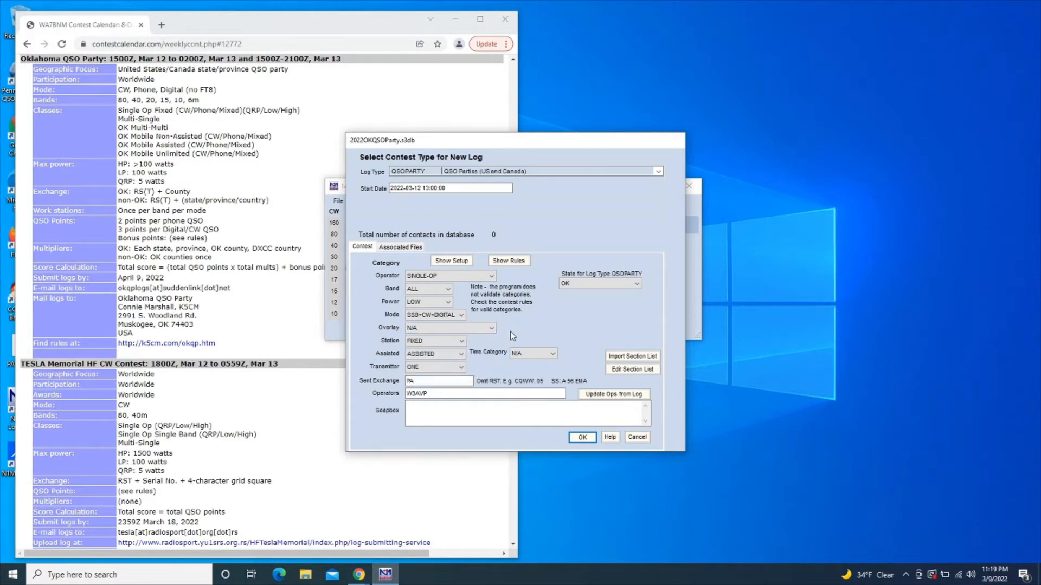
left_click(463, 342)
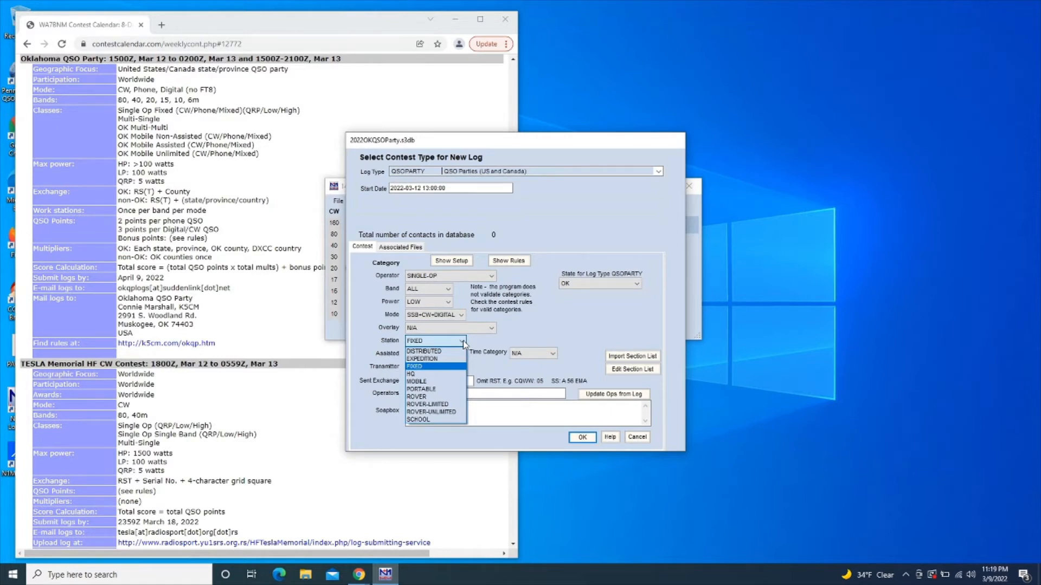
left_click(455, 368)
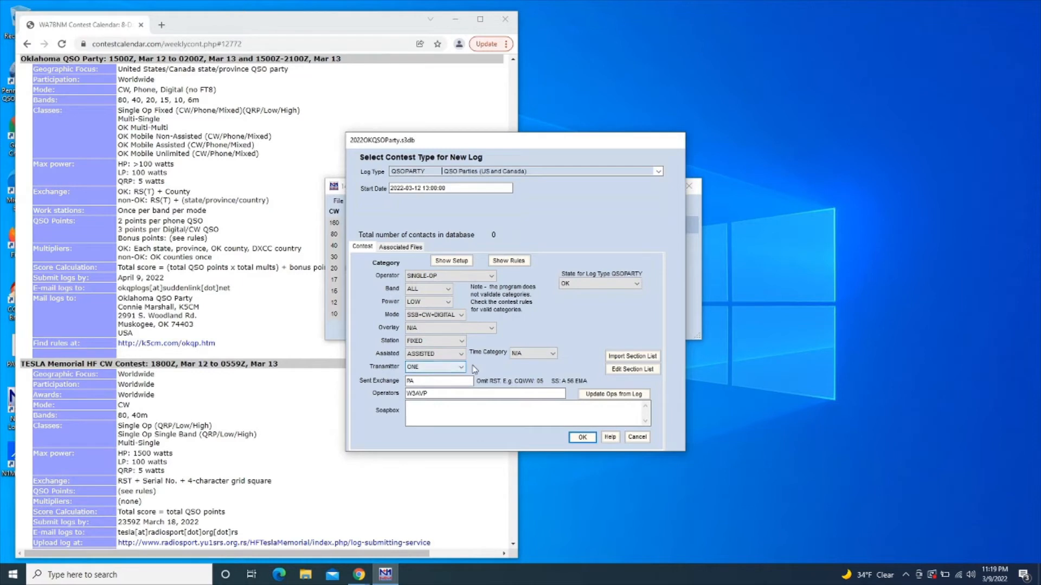
left_click(464, 355)
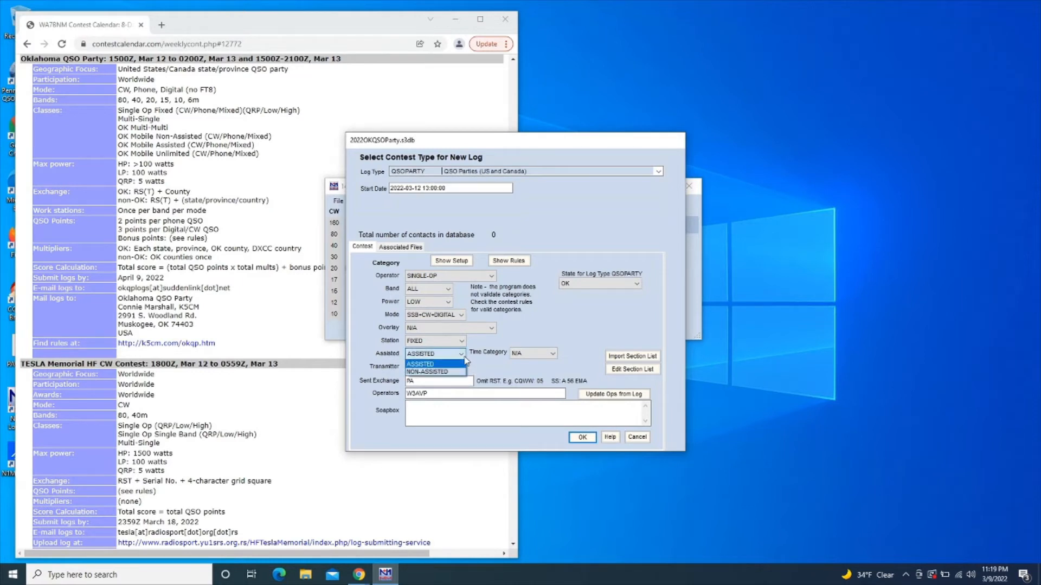
left_click(475, 362)
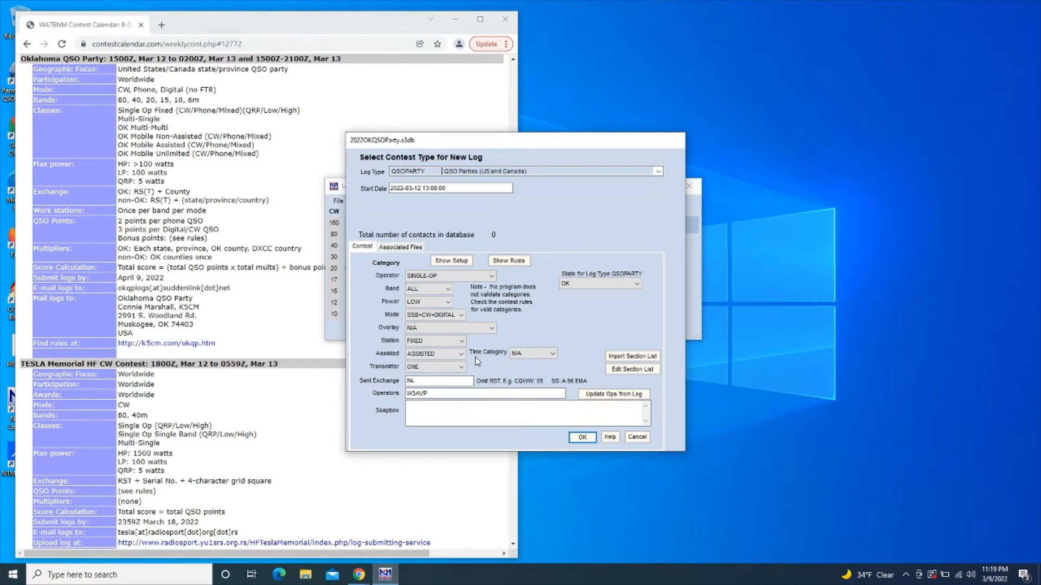
left_click(463, 355)
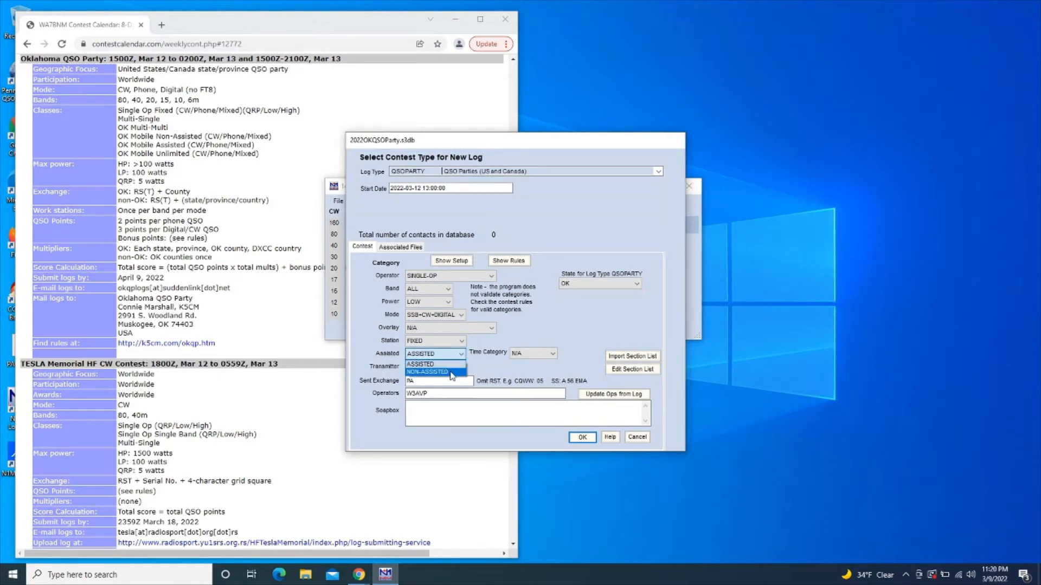
left_click(450, 372)
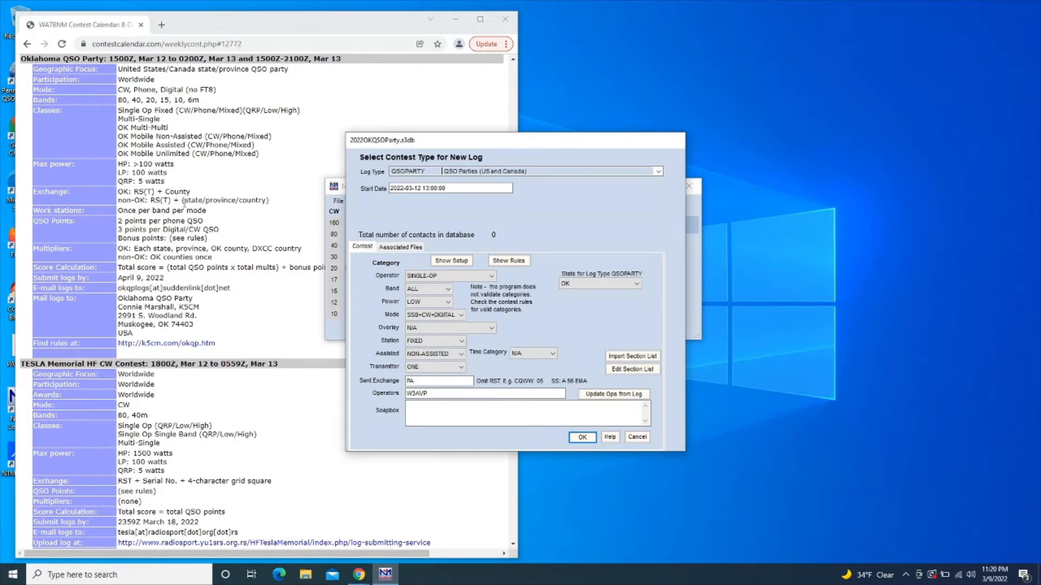
left_click(442, 392)
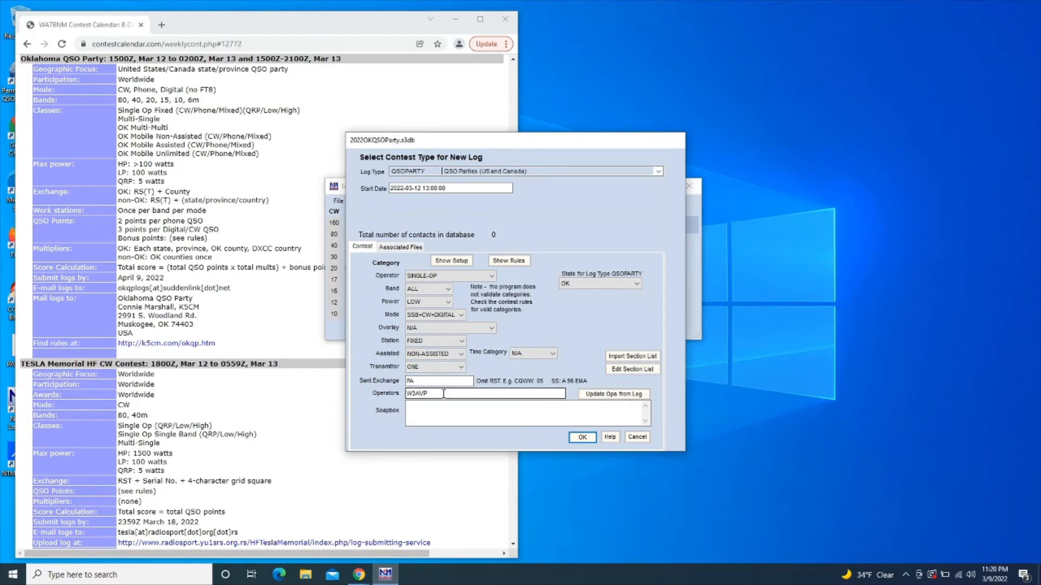
left_click(440, 417)
left_click(575, 438)
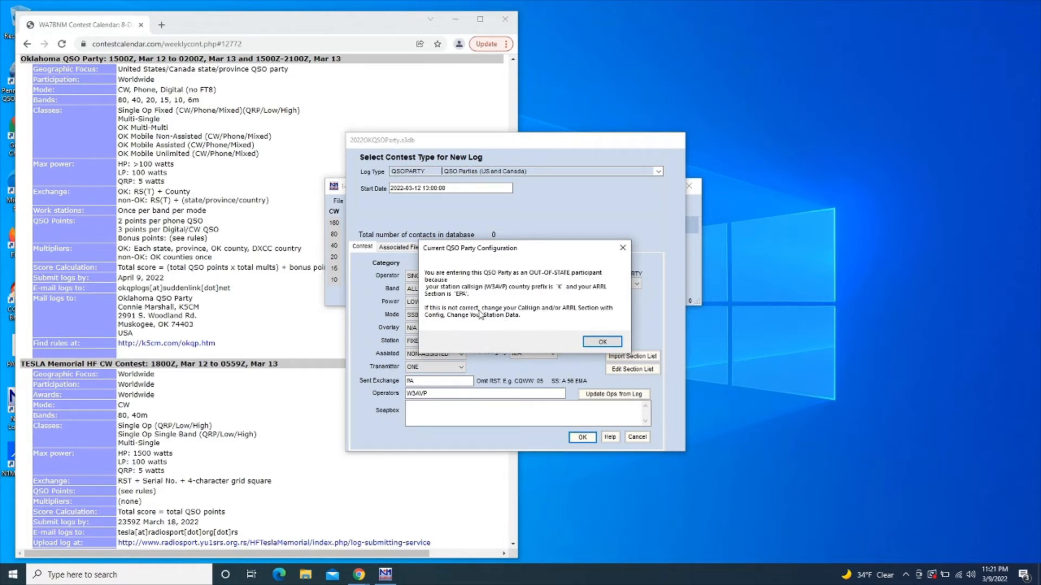
Dismiss the out-of-state participant notice for the Oklahoma QSO Party
left_click(598, 340)
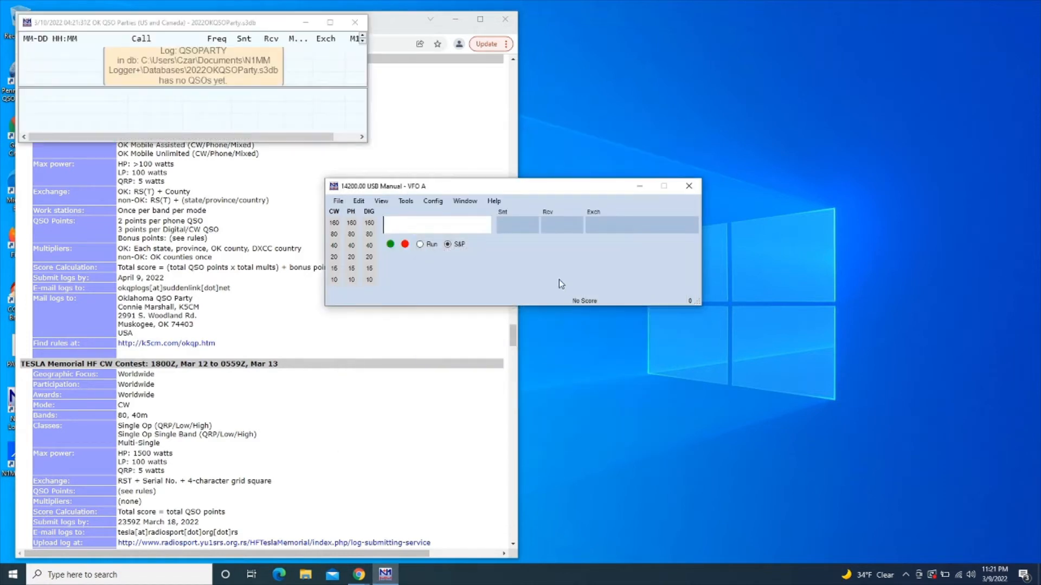
Move the entry and log windows down and right, and make the log window taller
left_click_drag(480, 190, 545, 244)
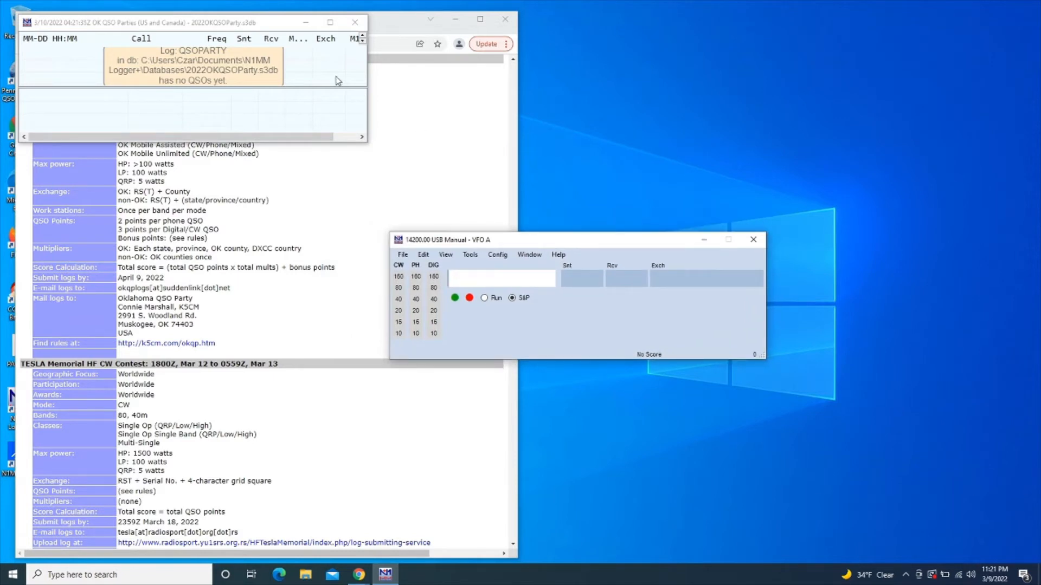
left_click_drag(204, 25, 215, 158)
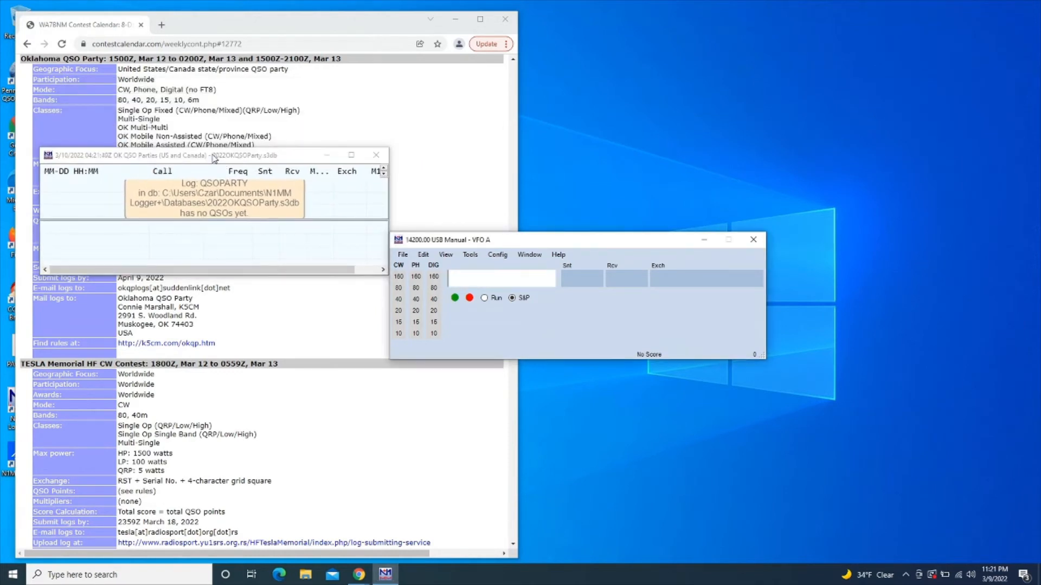
left_click(204, 271)
left_click_drag(203, 275, 156, 454)
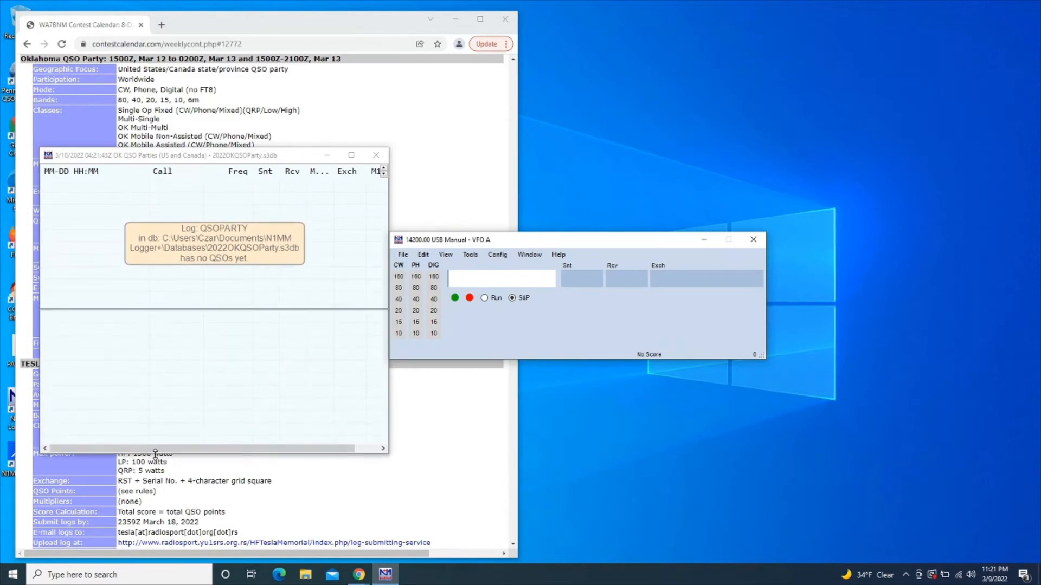
left_click(173, 313)
left_click(530, 255)
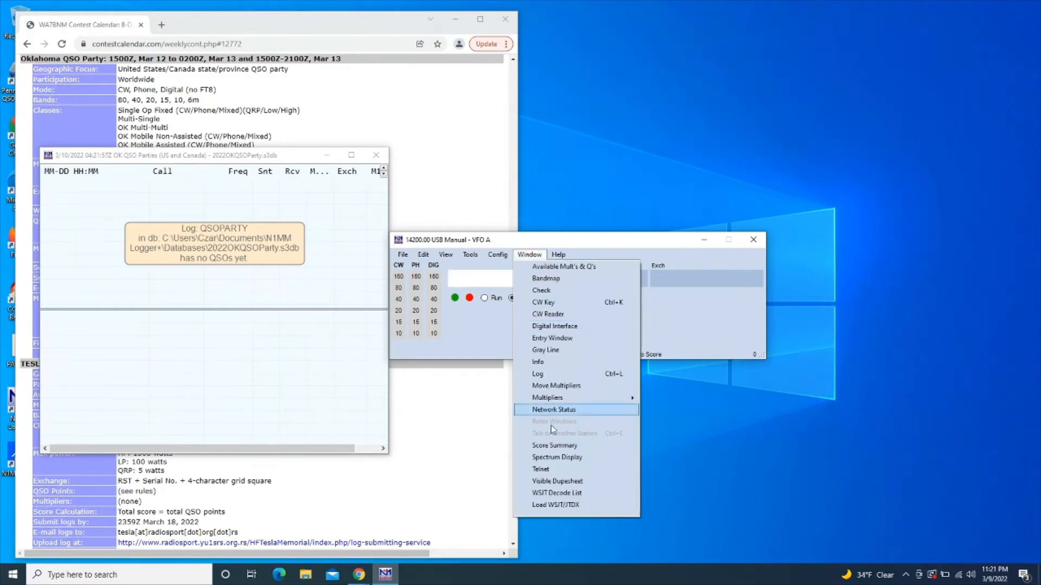
Open Window > Score Summary and drag the 0-point Score window beside the entry window
left_click(555, 446)
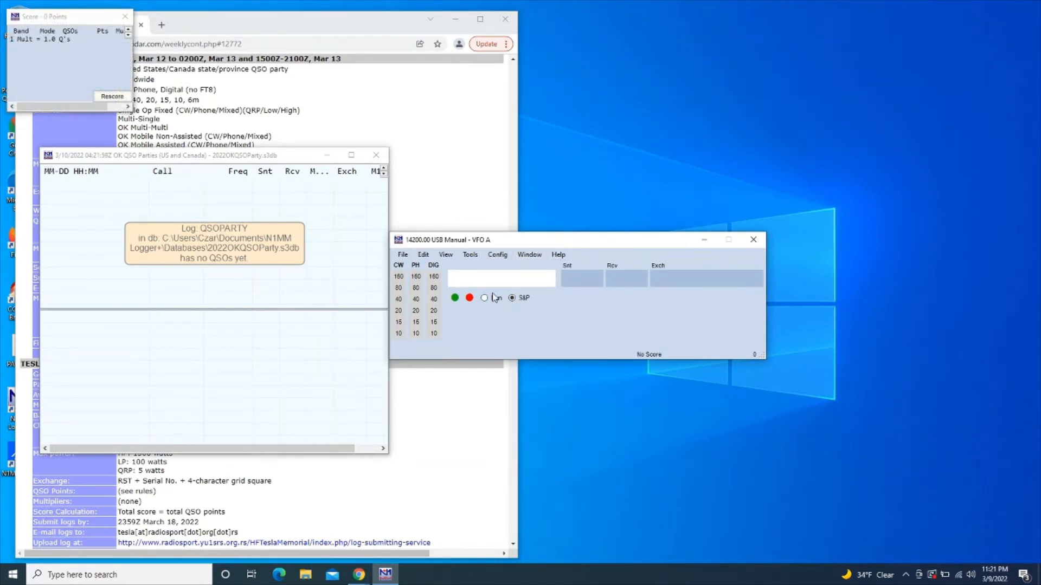
left_click(64, 21)
left_click_drag(64, 21, 836, 251)
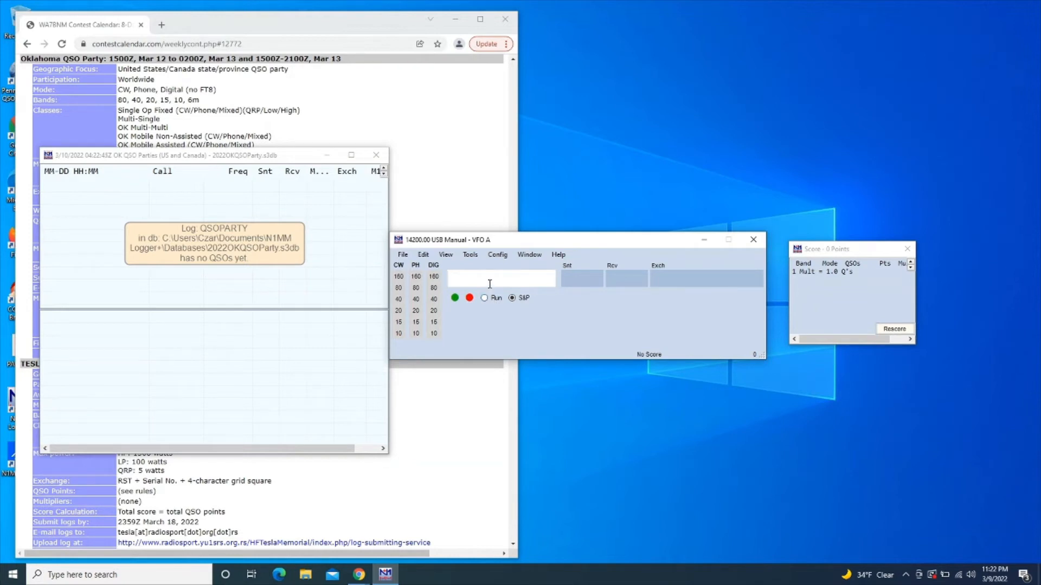
Raise the VFO A entry window slightly so it sits level with the Score window
left_click_drag(494, 245, 501, 211)
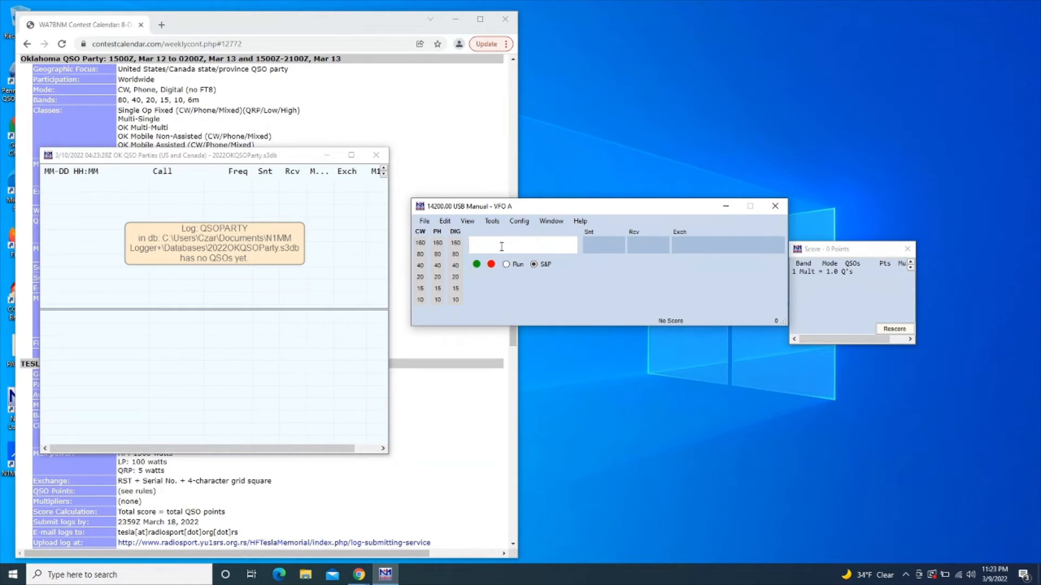
Clear the stray GHF call entry and tune the entry window to 40 m at 7000.00 LSB
type("GH")
type("F")
key("ctrl+w")
type("40")
key("Return")
type("7000")
key("Return")
type("USB")
key("Return")
type("LSB")
key("Return")
type("CW")
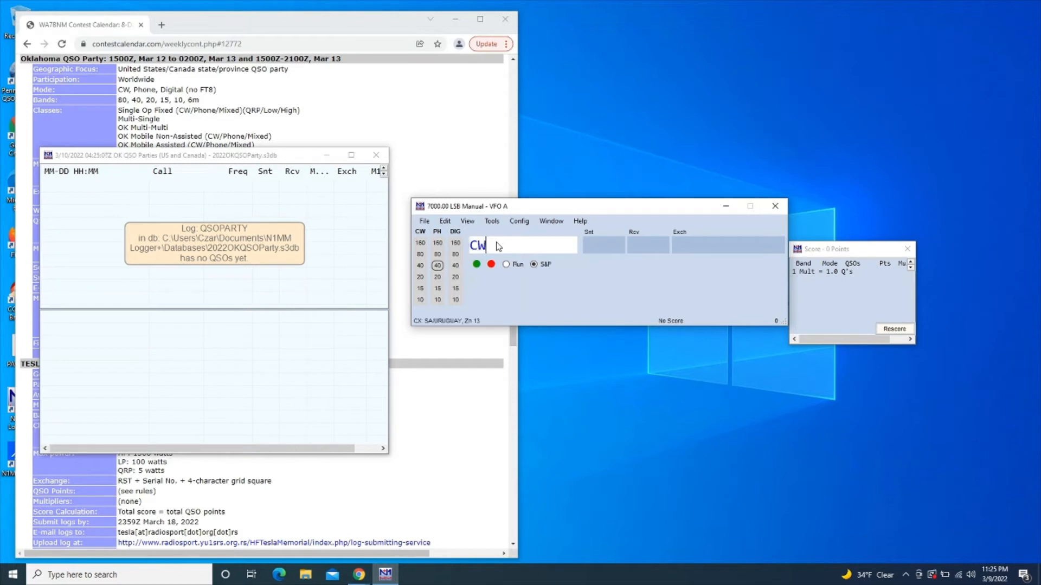
key("Return")
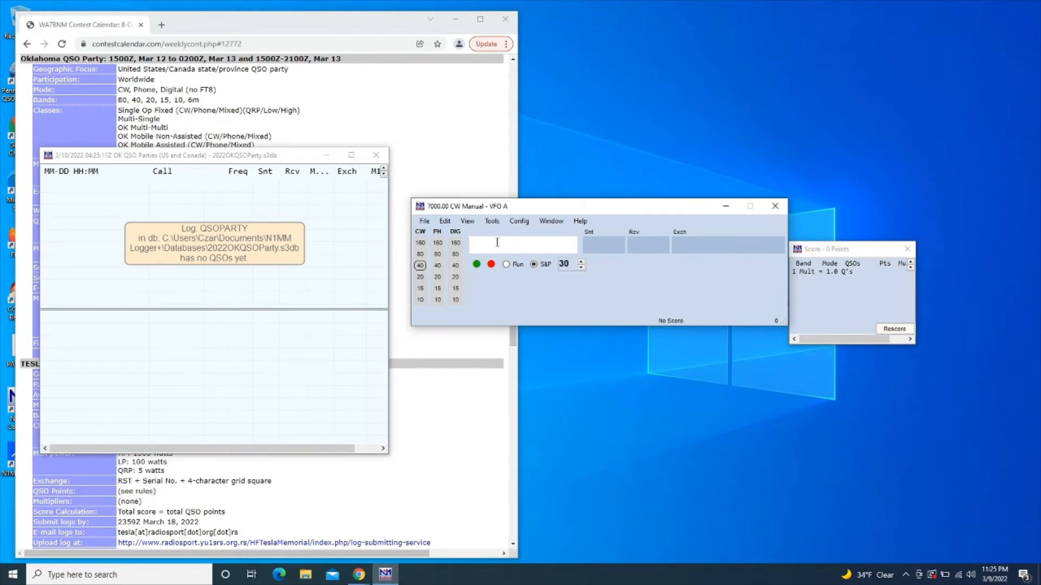
type("PH")
key("Escape")
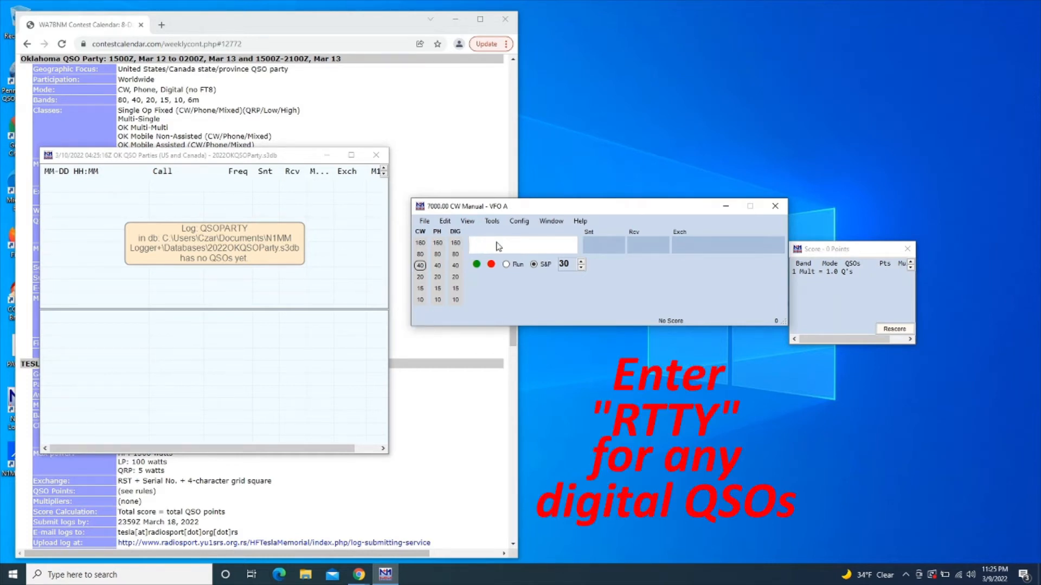
type("PSK")
key("BackSpace")
key("BackSpace")
key("BackSpace")
type("DIGDIG")
key("BackSpace")
key("BackSpace")
key("BackSpace")
type("I")
key("BackSpace")
key("BackSpace")
key("BackSpace")
key("BackSpace")
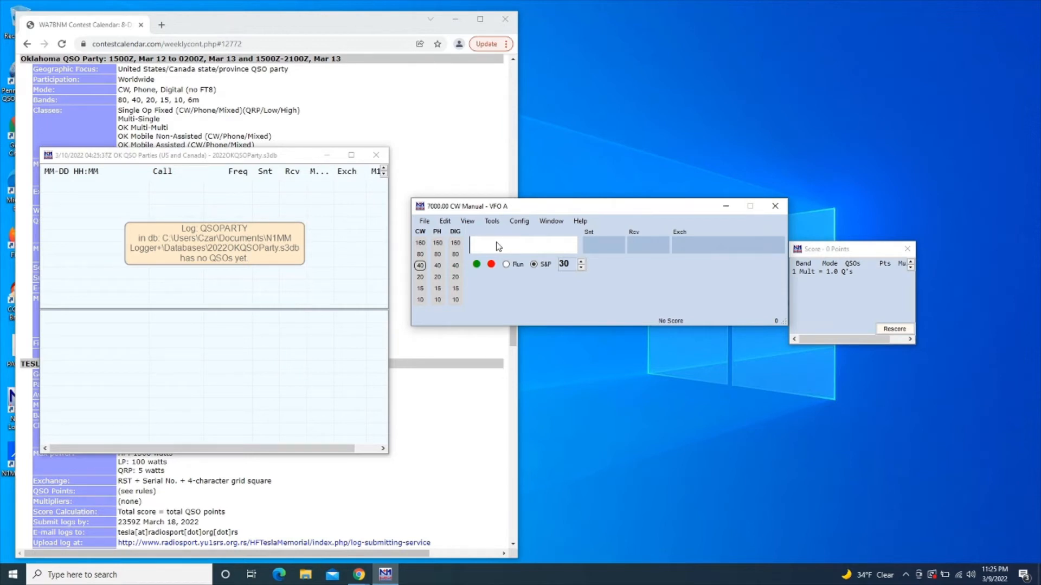
type("LSB")
key("Return")
type("7192")
key("Return")
type("KD2QPP")
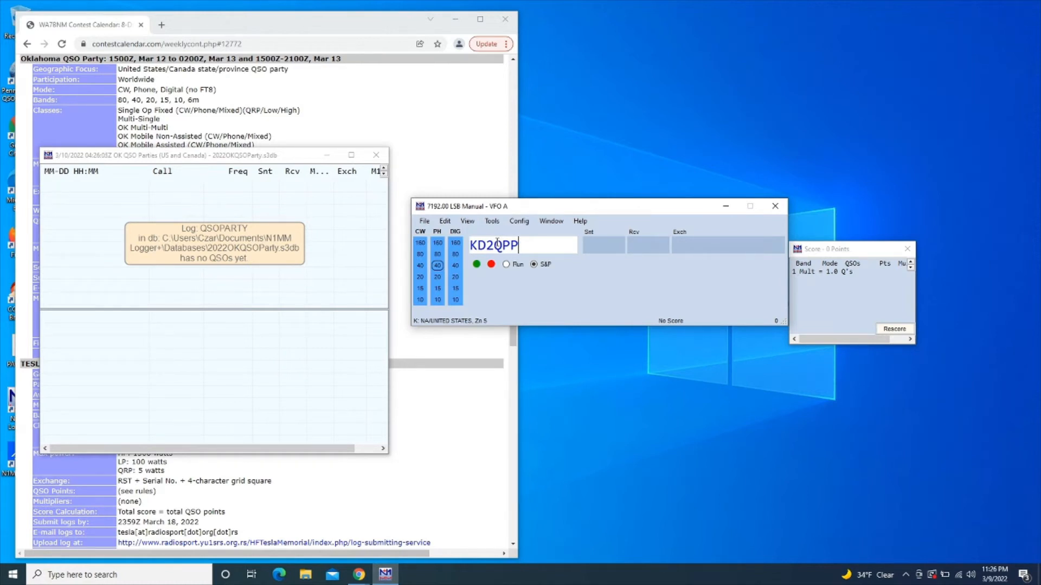
key("space")
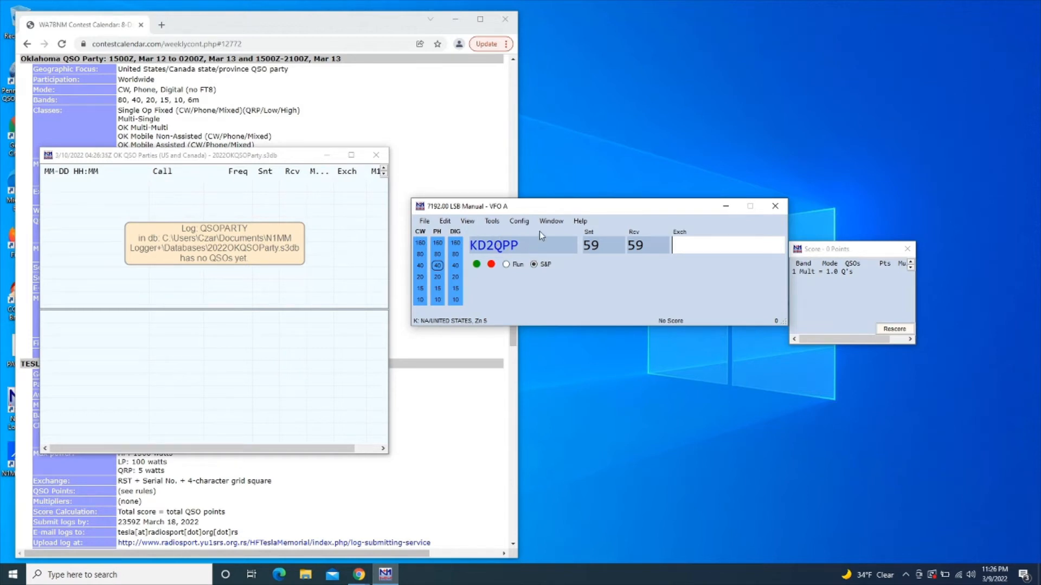
left_click(552, 222)
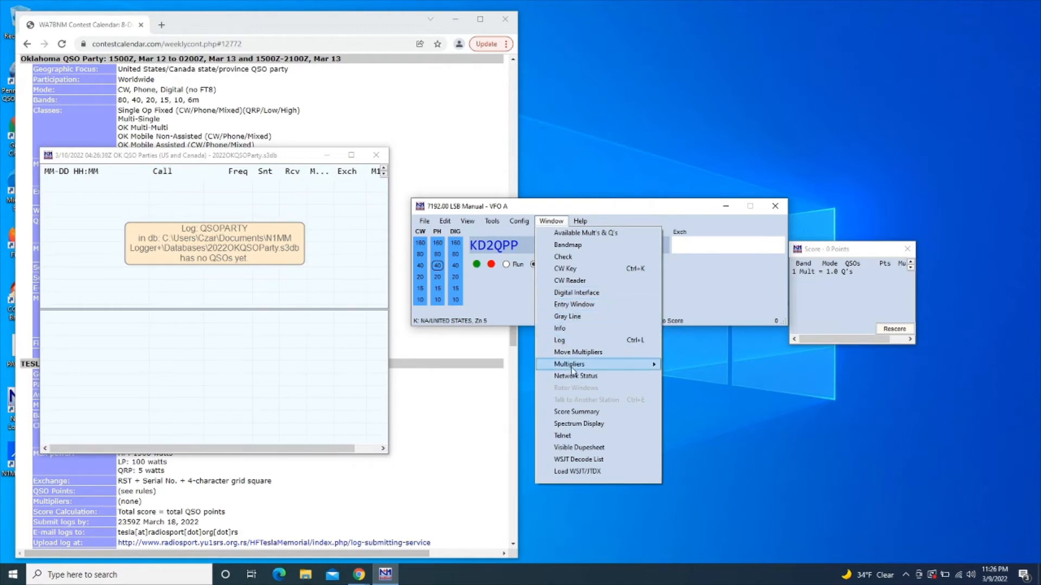
mouse_move(572, 371)
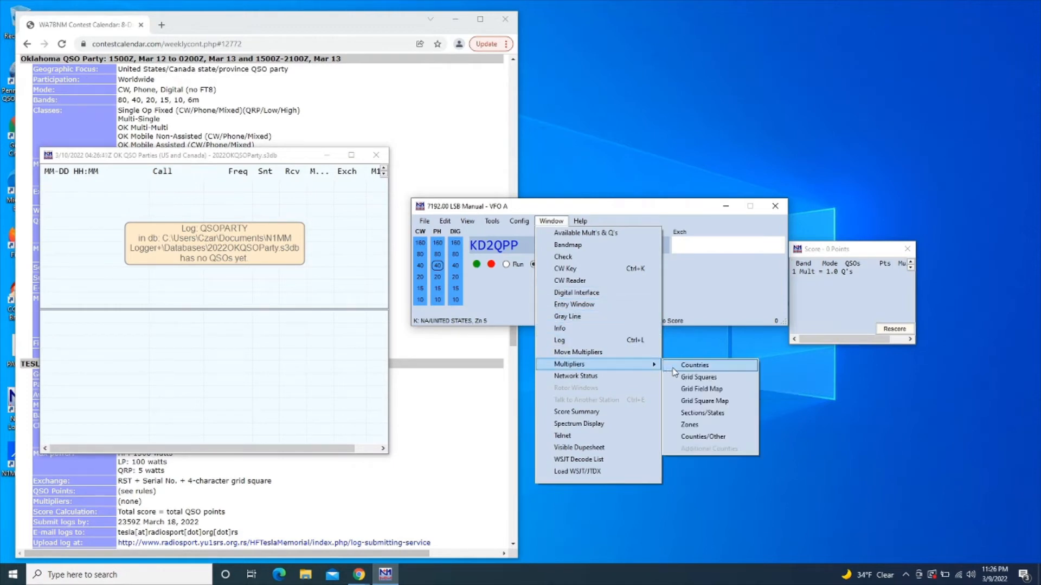
left_click(692, 437)
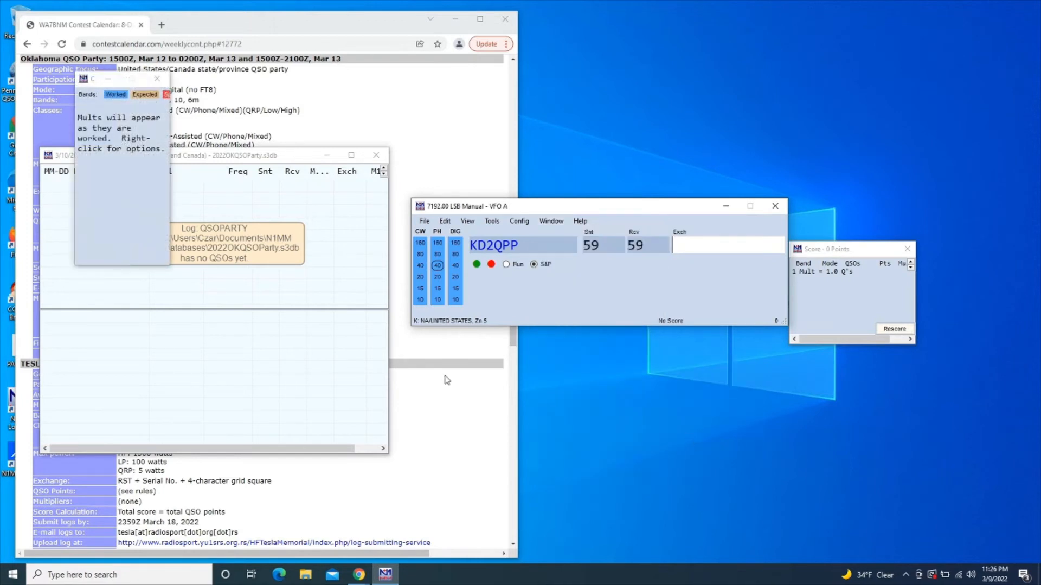
left_click_drag(169, 208, 337, 181)
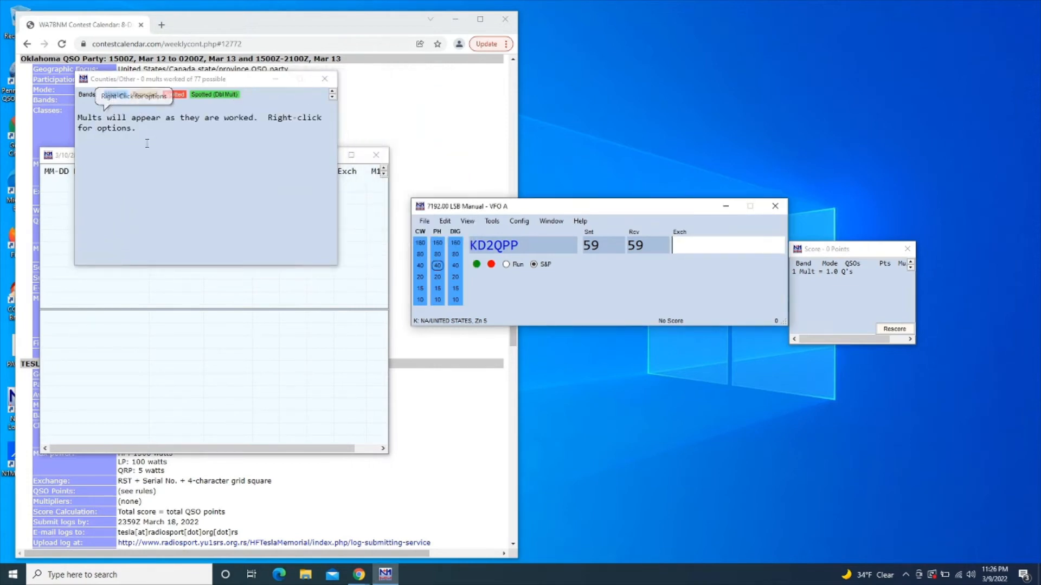
left_click(260, 81)
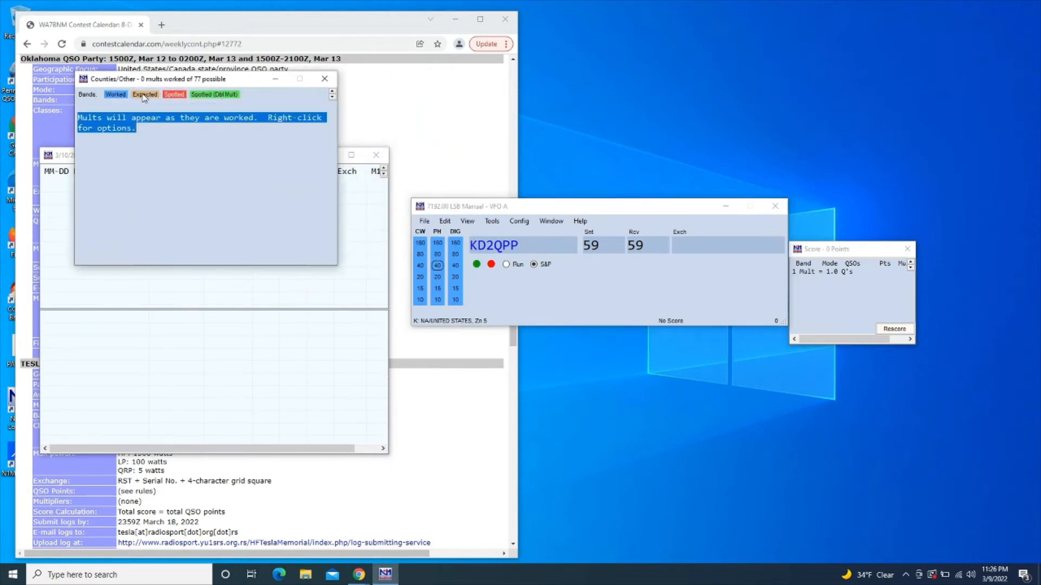
left_click(323, 80)
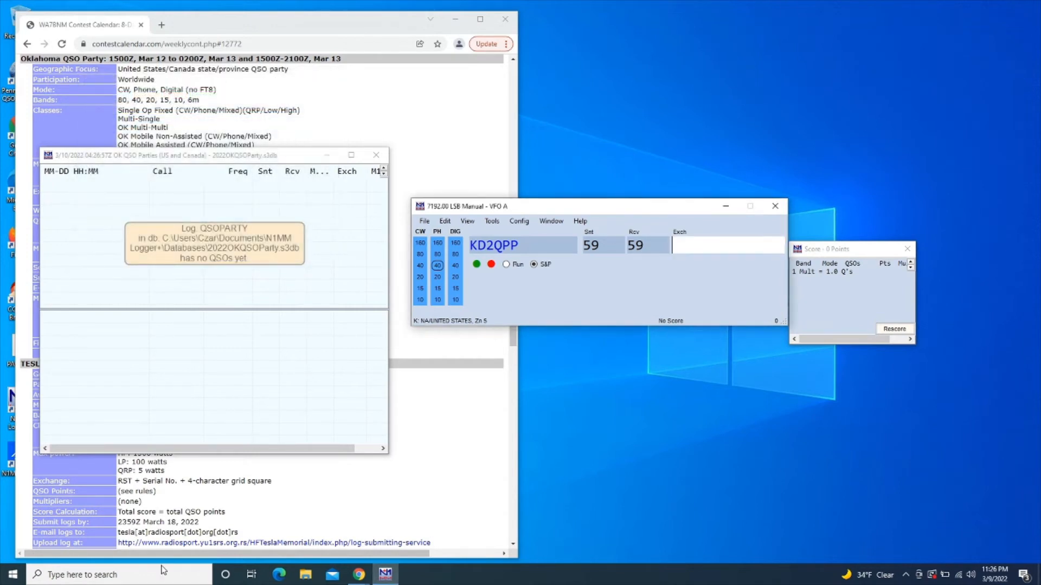
Open the k5cm.com/okqp.htm Oklahoma QSO Party site and its Counties map of abbreviations
left_click(251, 523)
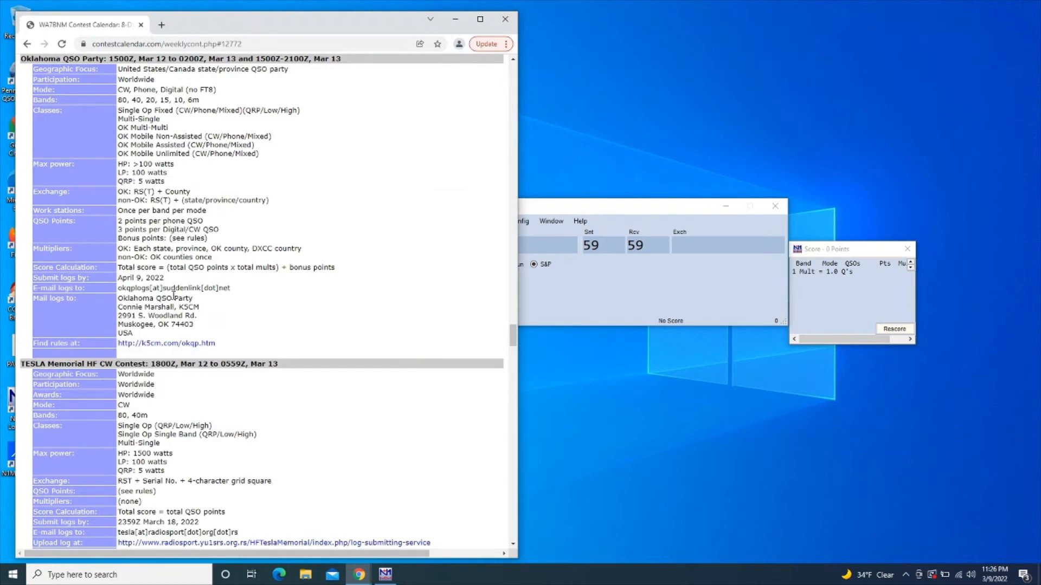
left_click(166, 344)
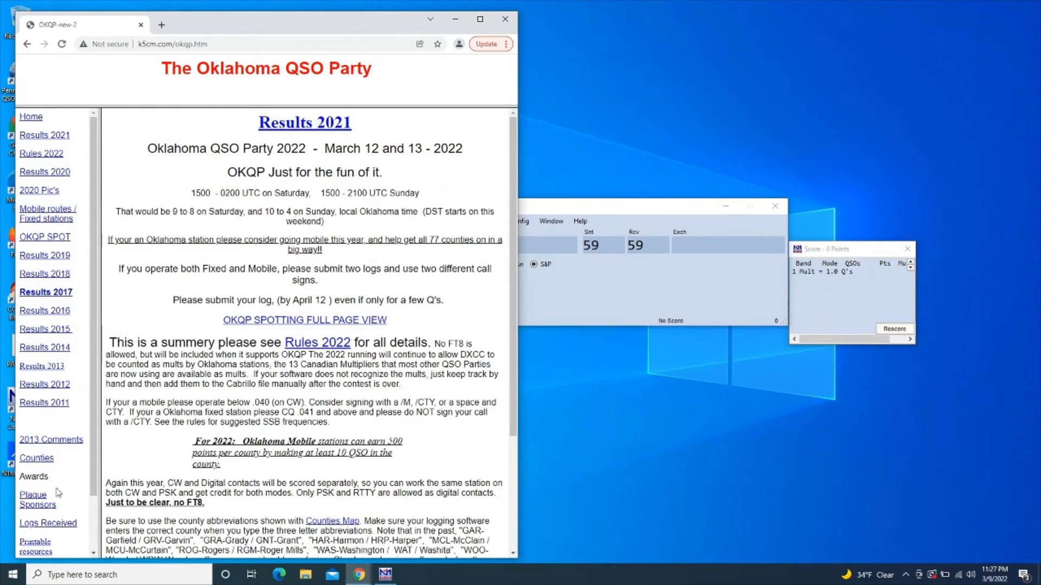
left_click(38, 461)
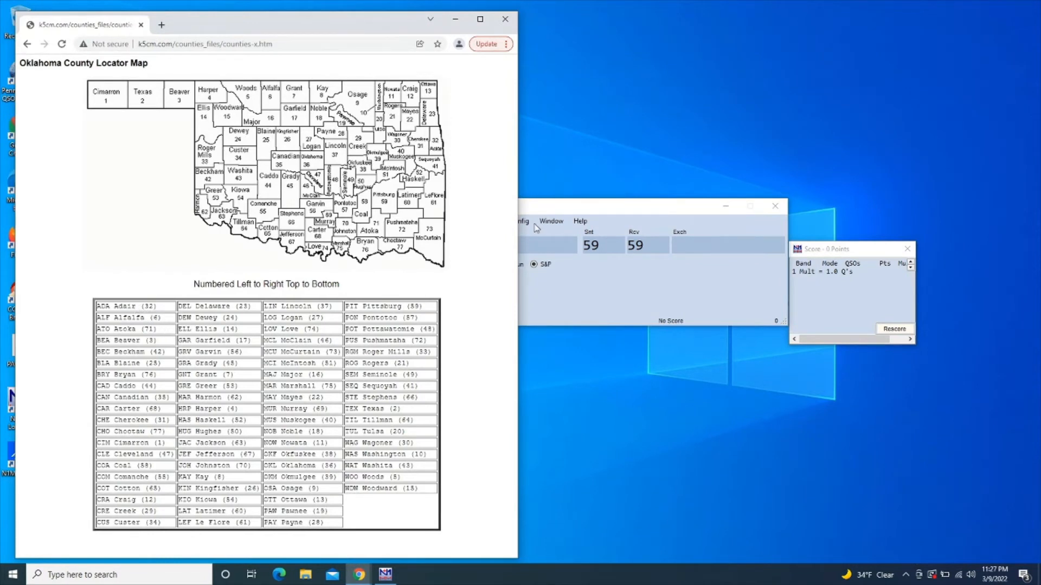
left_click(541, 210)
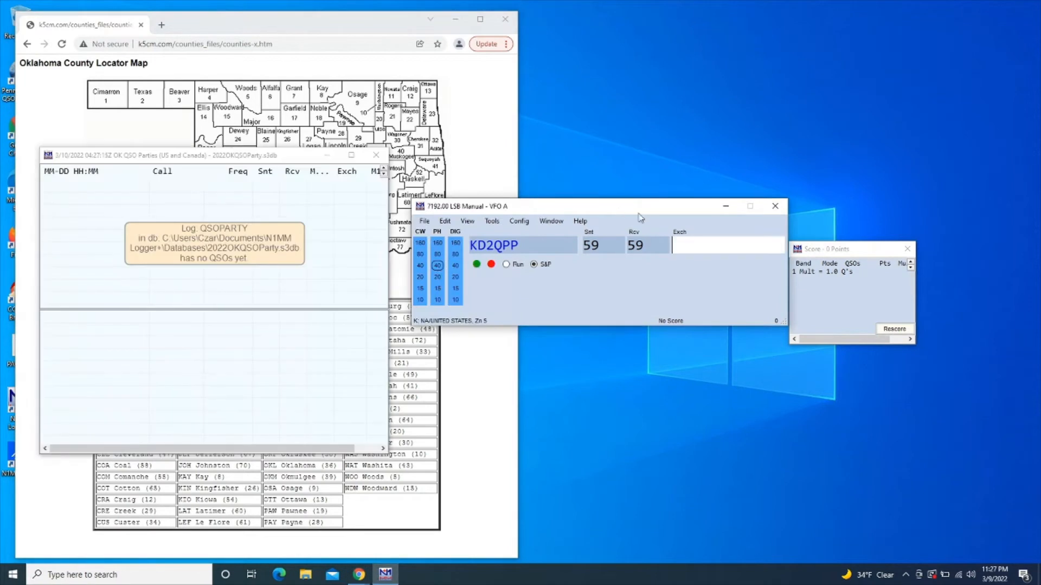
type("ADAIR")
left_click(379, 29)
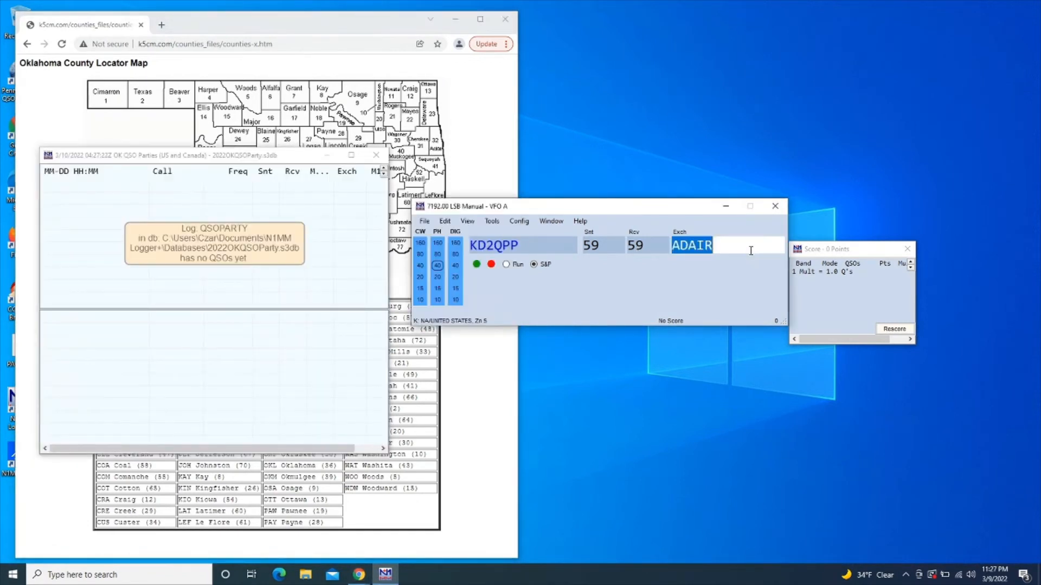
key("Return")
key("Return")
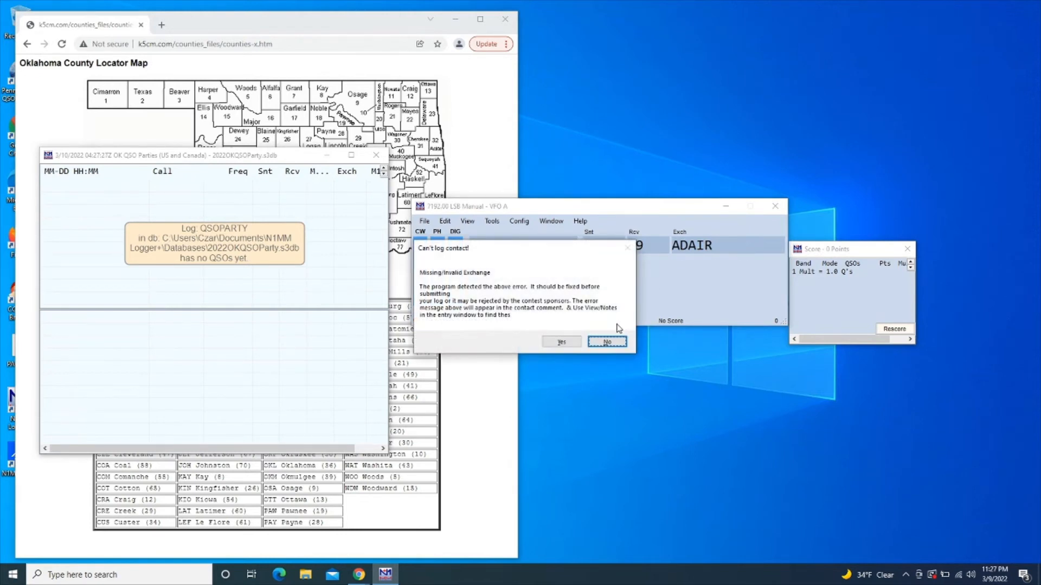
left_click(607, 343)
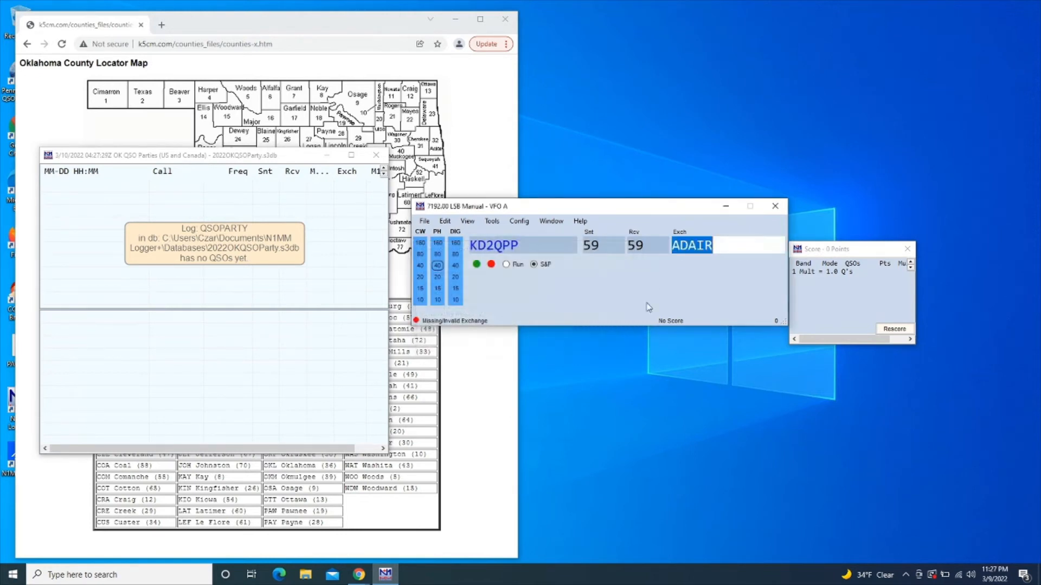
type("ADA")
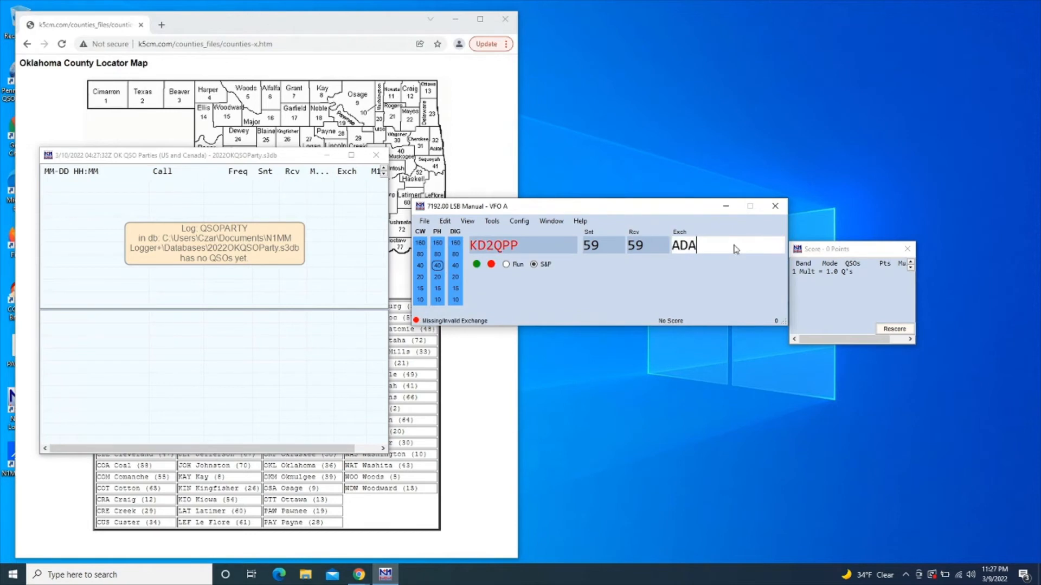
key("Return")
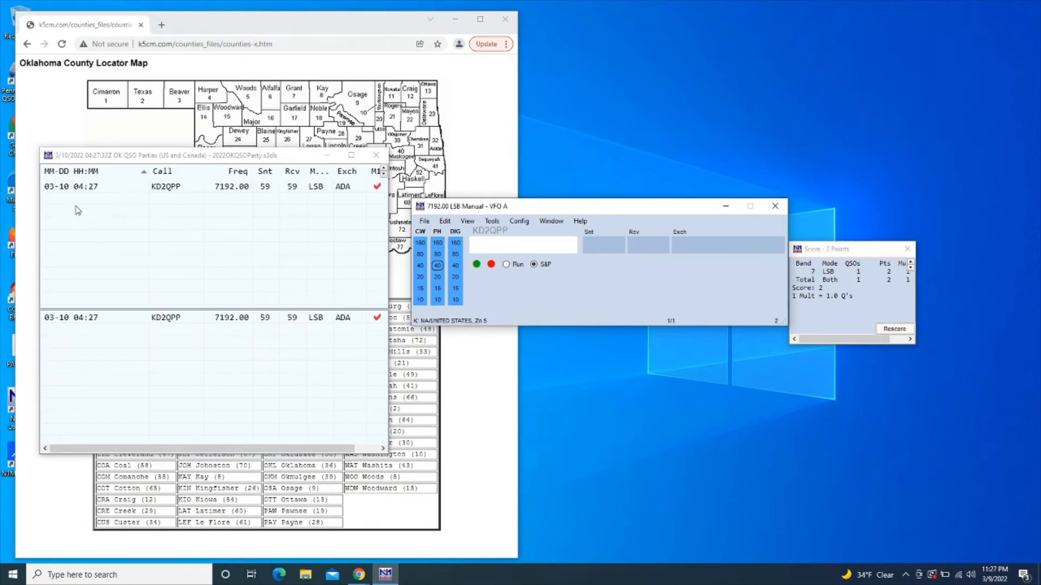
left_click(88, 118)
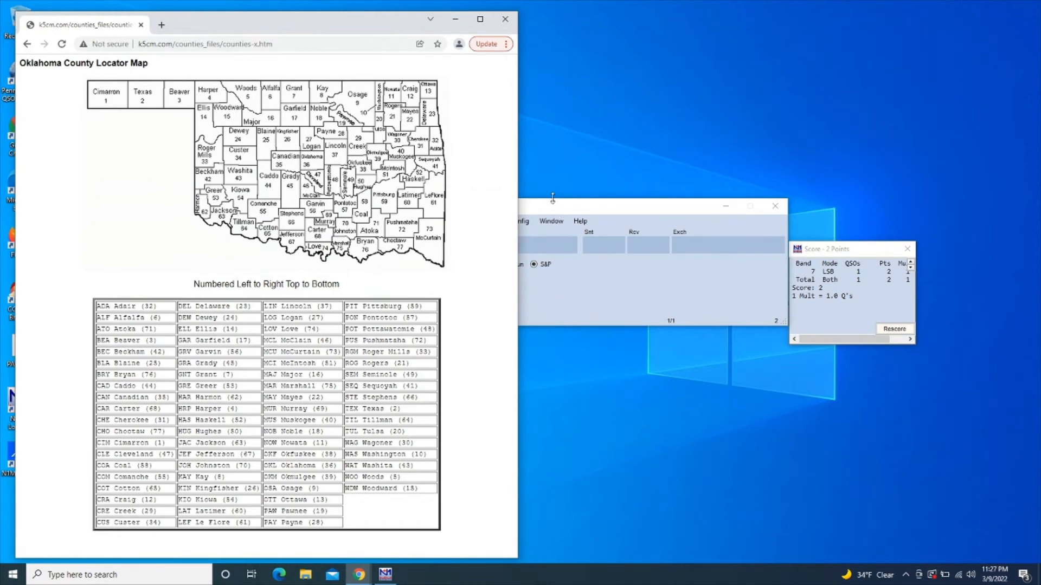
left_click(505, 19)
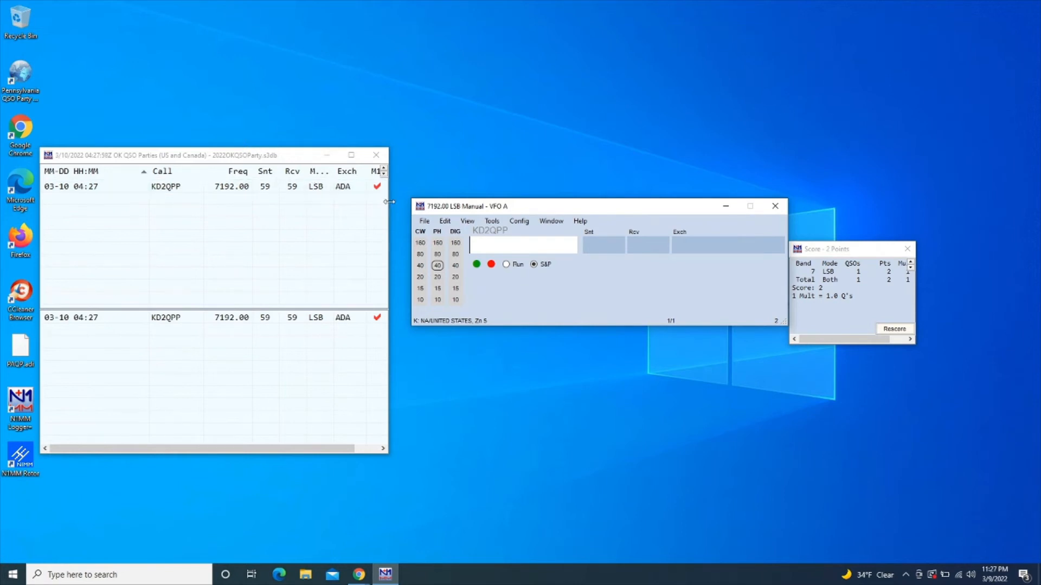
Widen the log to reveal the M1 and Pts columns and nudge the Score window up-right
left_click_drag(389, 202, 432, 198)
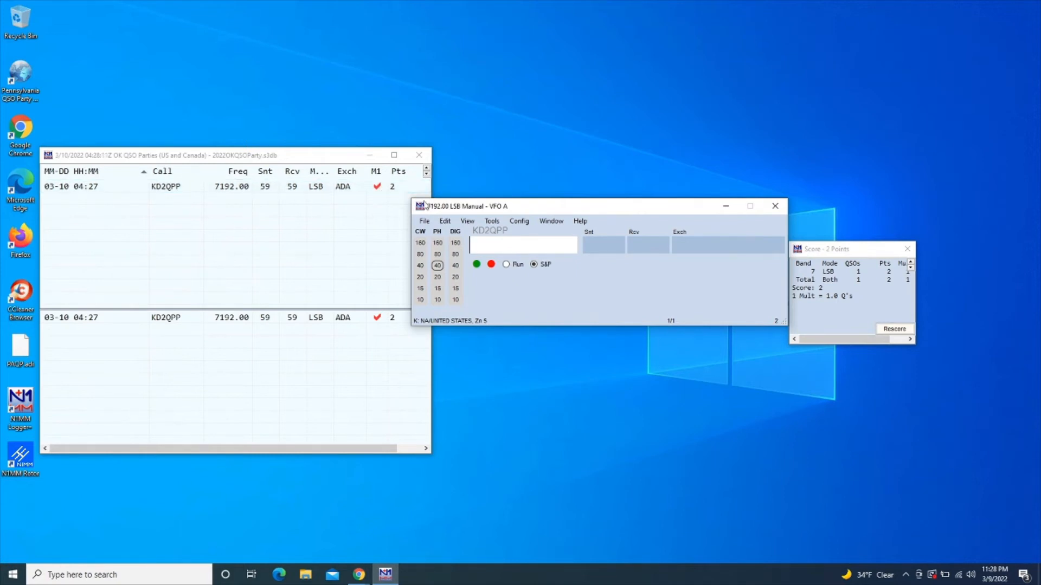
left_click_drag(831, 253, 846, 237)
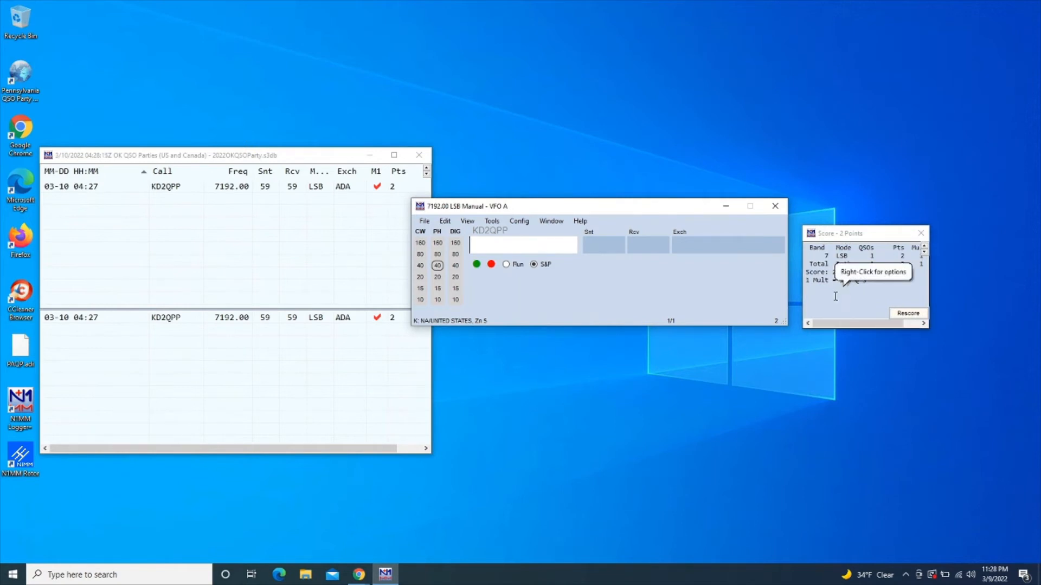
Widen the Score window to show the Mul and Pt/Q columns, totalling 2 points
left_click(929, 271)
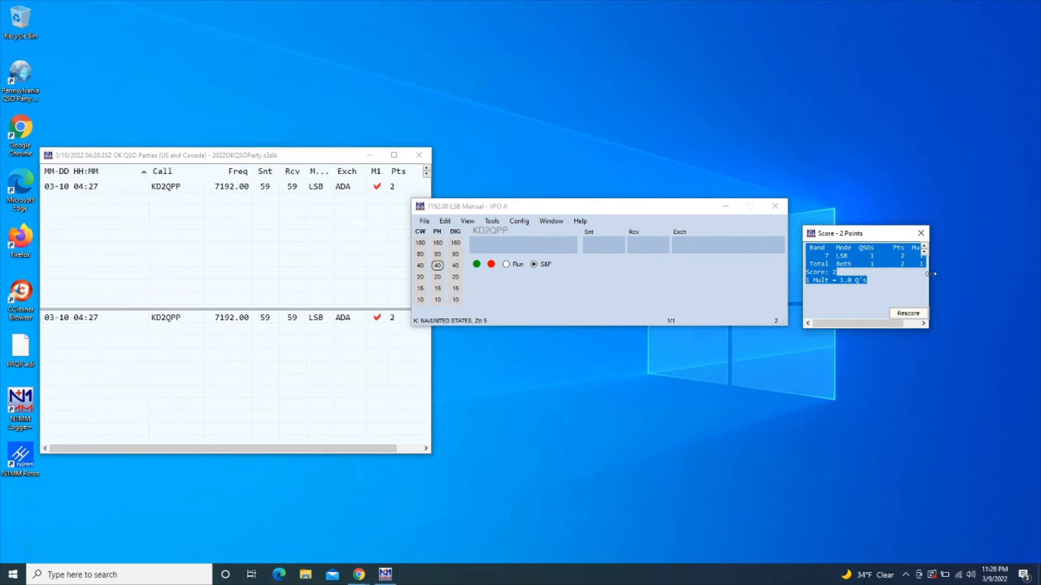
left_click_drag(928, 271, 971, 271)
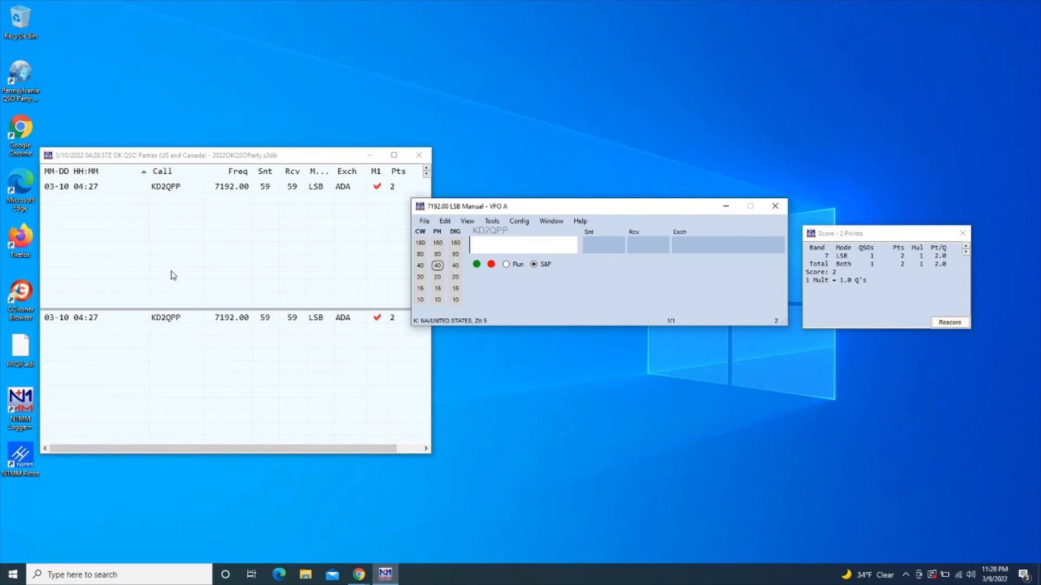
View the Oklahoma QSO Party entry on contestcalendar.com's 8-Day Calendar, then minimise Chrome
double_click(17, 146)
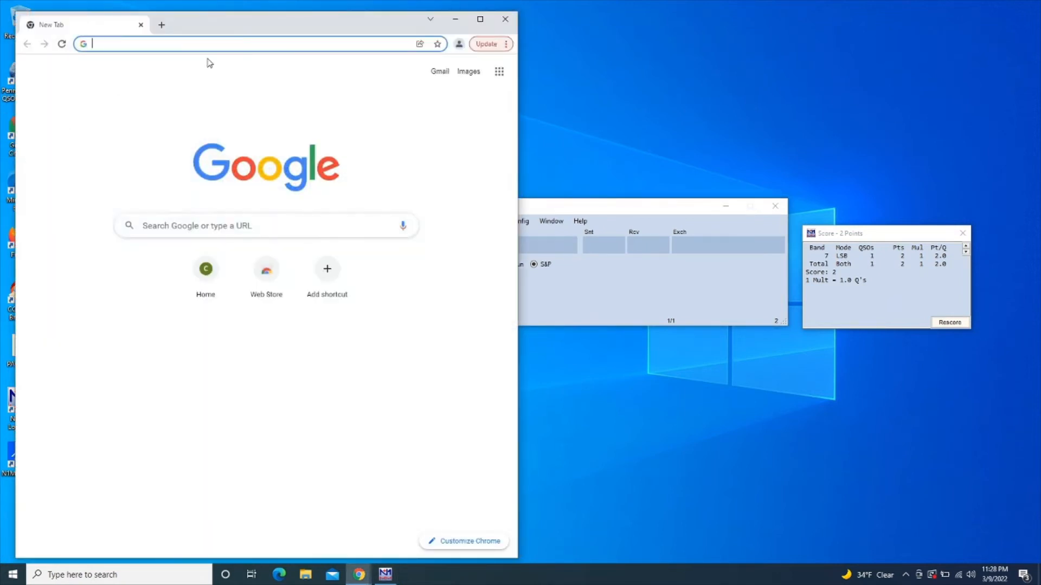
type("contest")
key("Return")
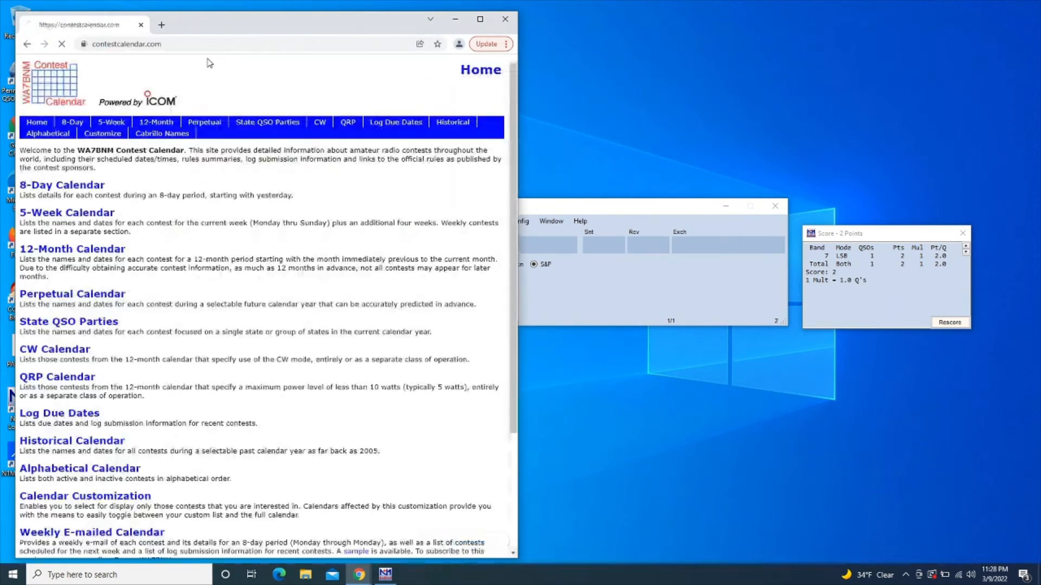
left_click(59, 187)
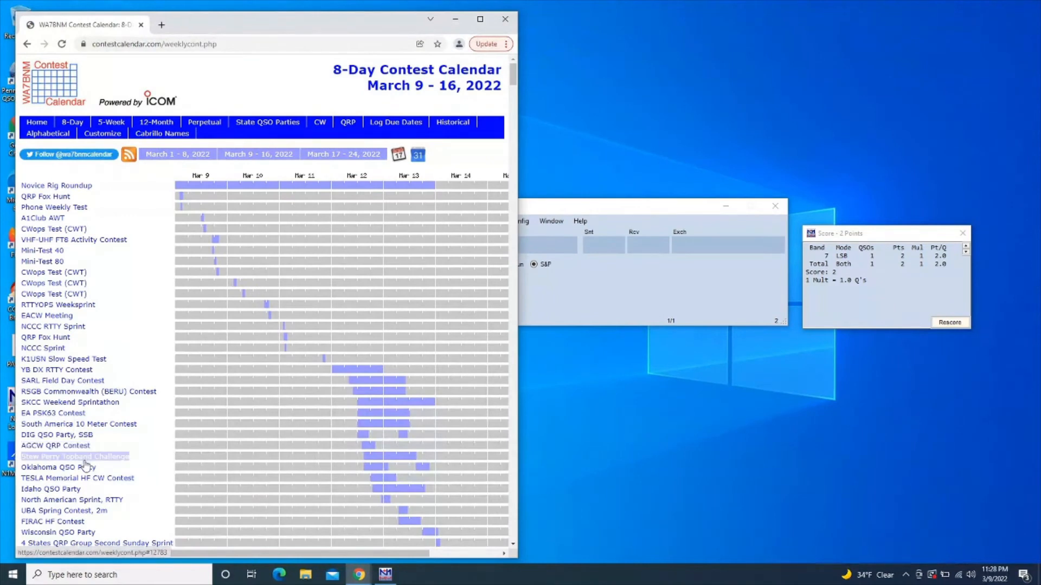
left_click(85, 468)
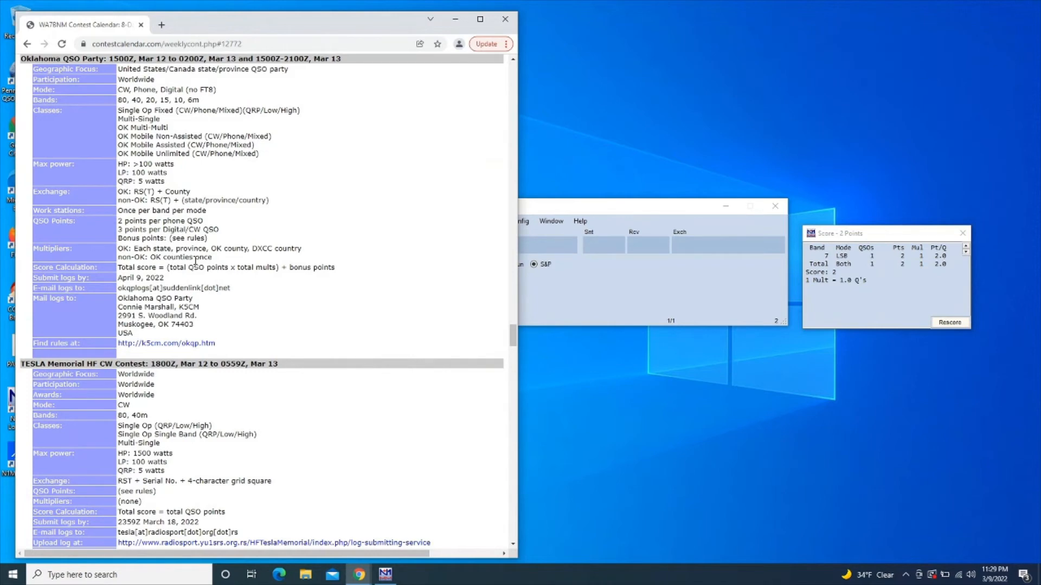
left_click(455, 20)
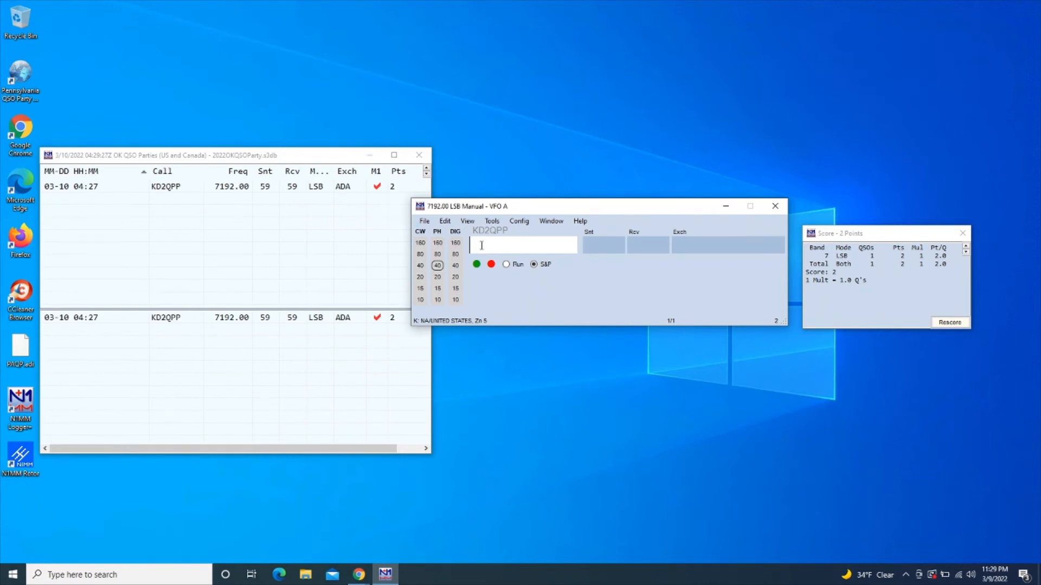
type("KC3KMT")
key("space")
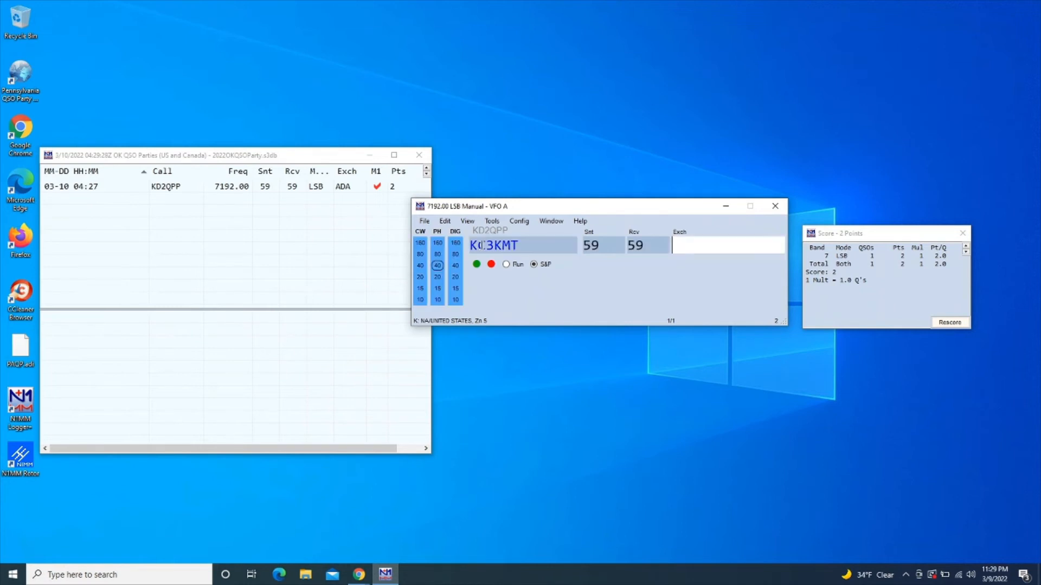
type("ADA")
key("Return")
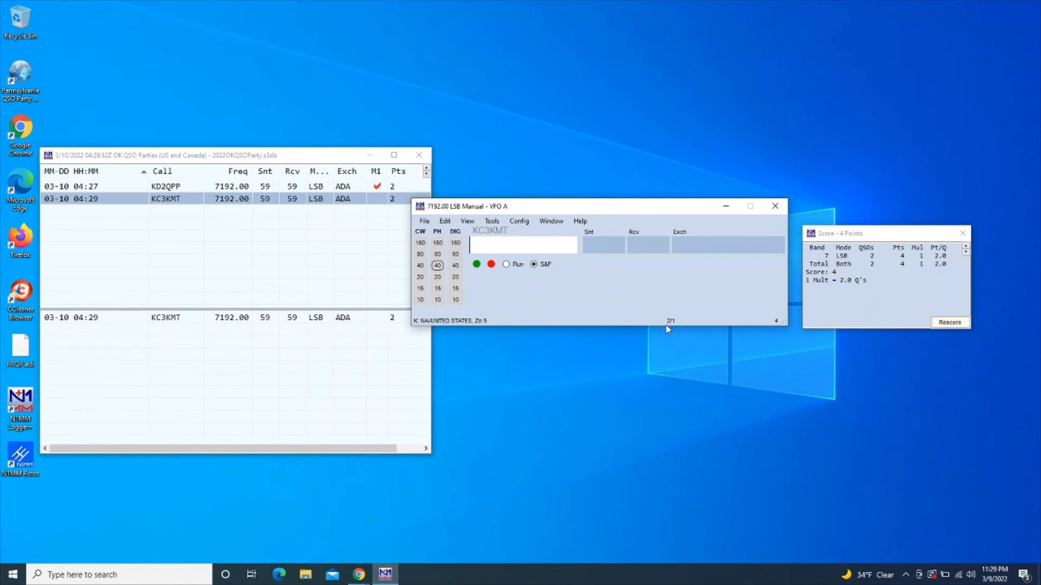
Log AA3OB on 40 m LSB with county PIT, bringing the score to 12 points
mouse_move(670, 324)
type("AA3OB")
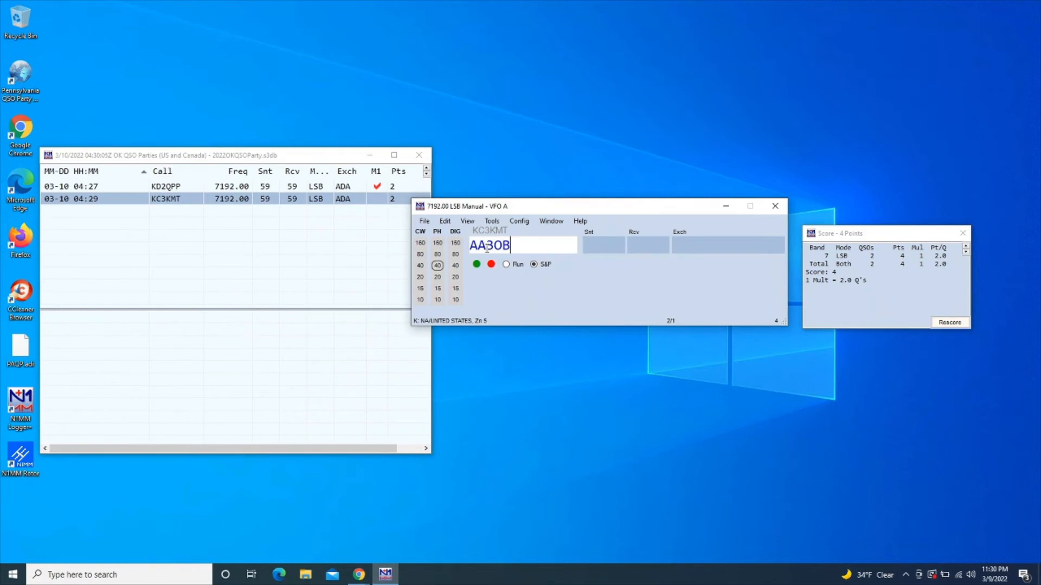
key("space")
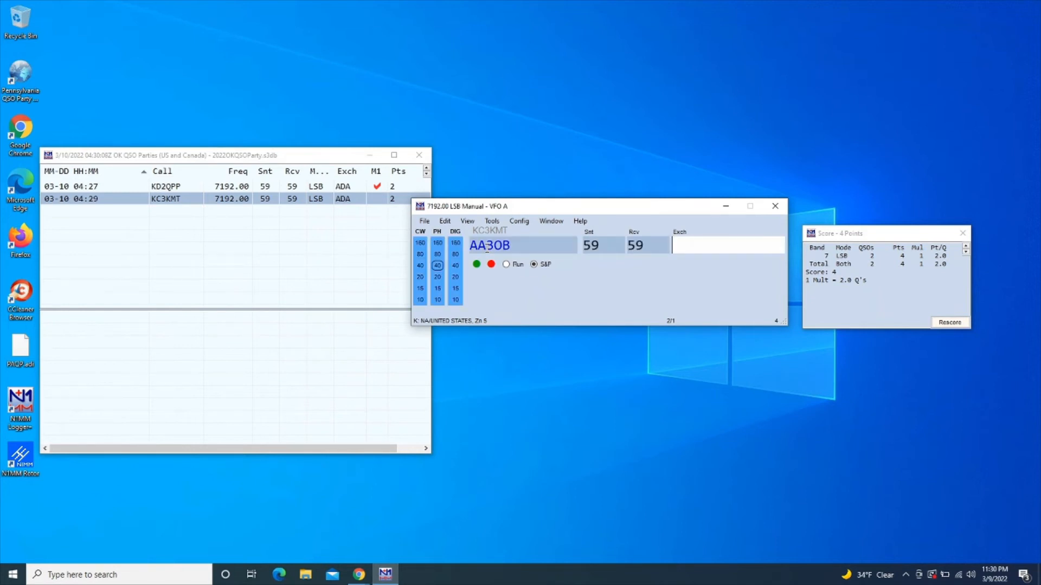
type("PIT")
key("Return")
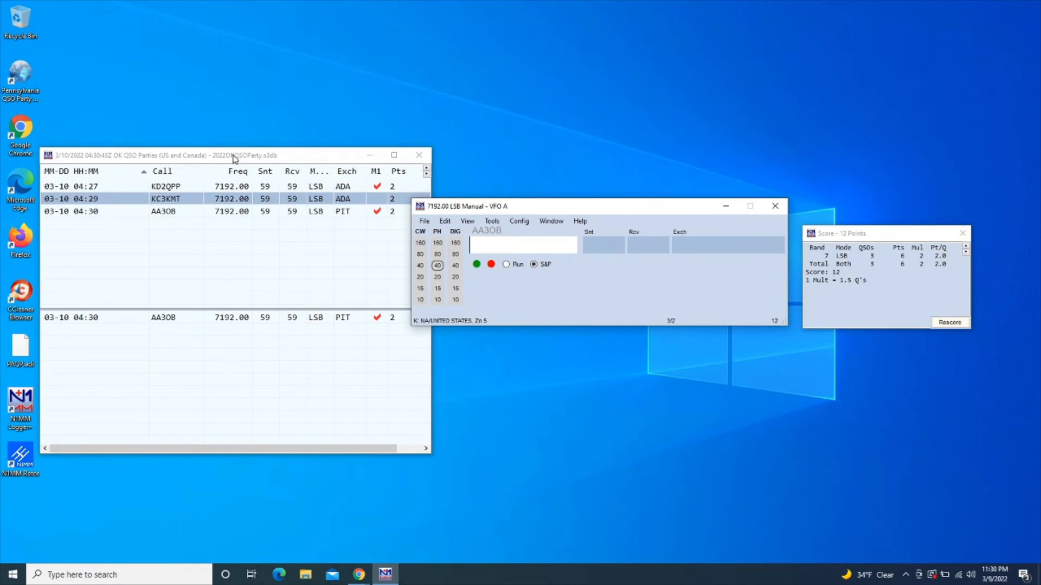
left_click(232, 204)
double_click(231, 203)
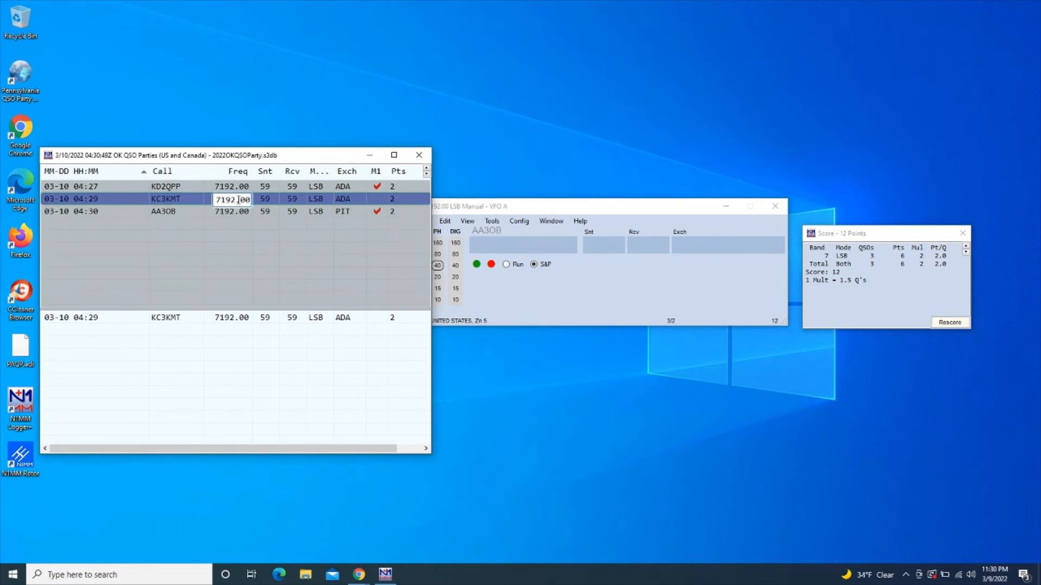
key("BackSpace")
key("BackSpace")
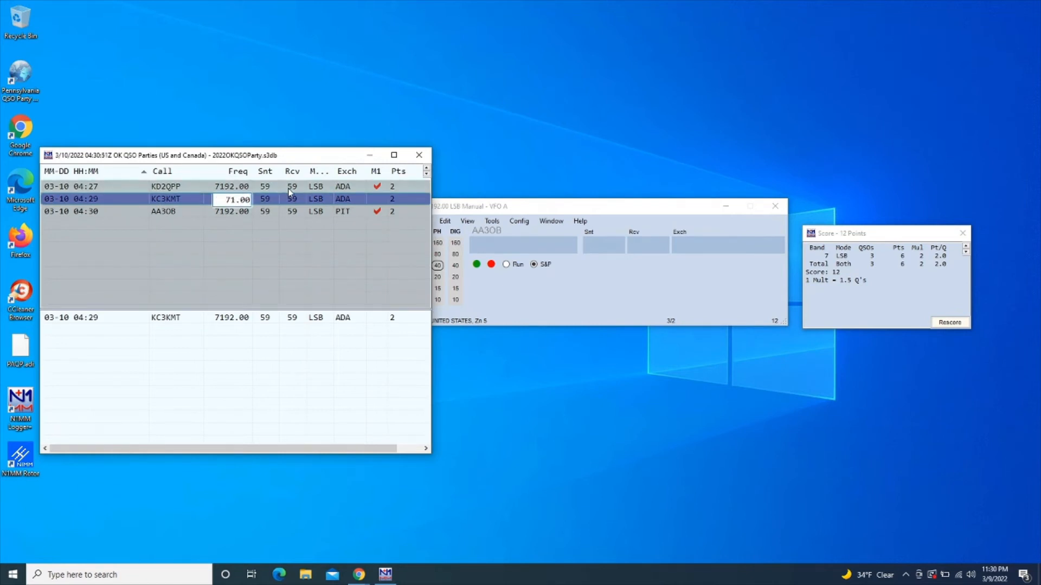
type("89")
key("Return")
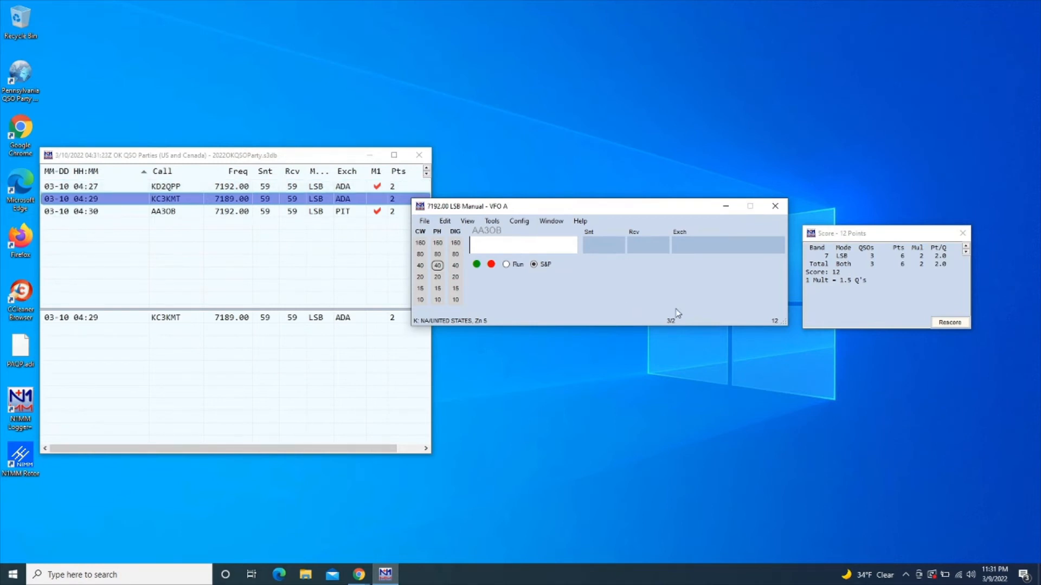
Switch the entry window to CW mode on 7033 kHz
mouse_move(695, 314)
type("CW")
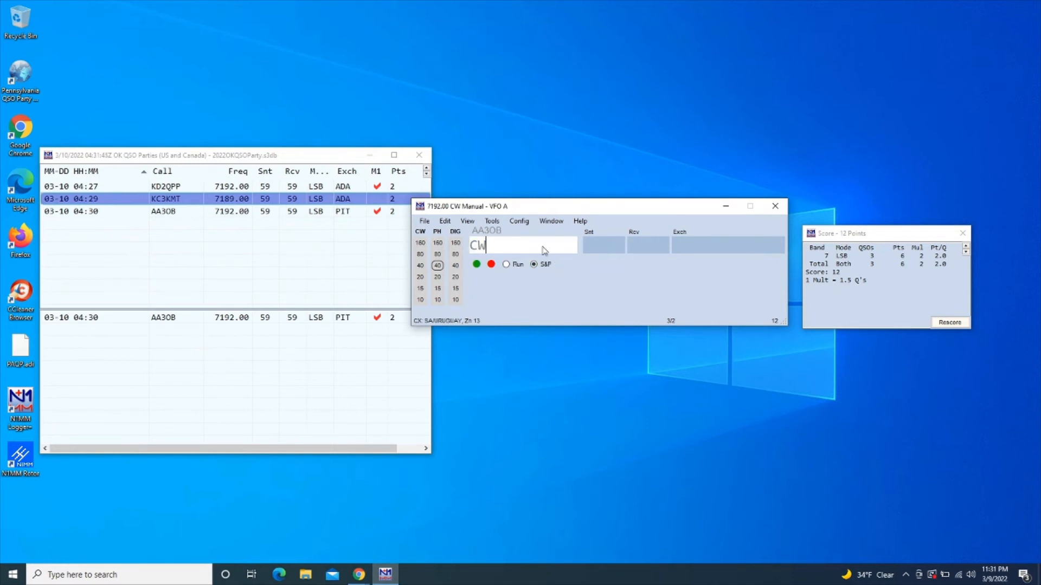
key("Return")
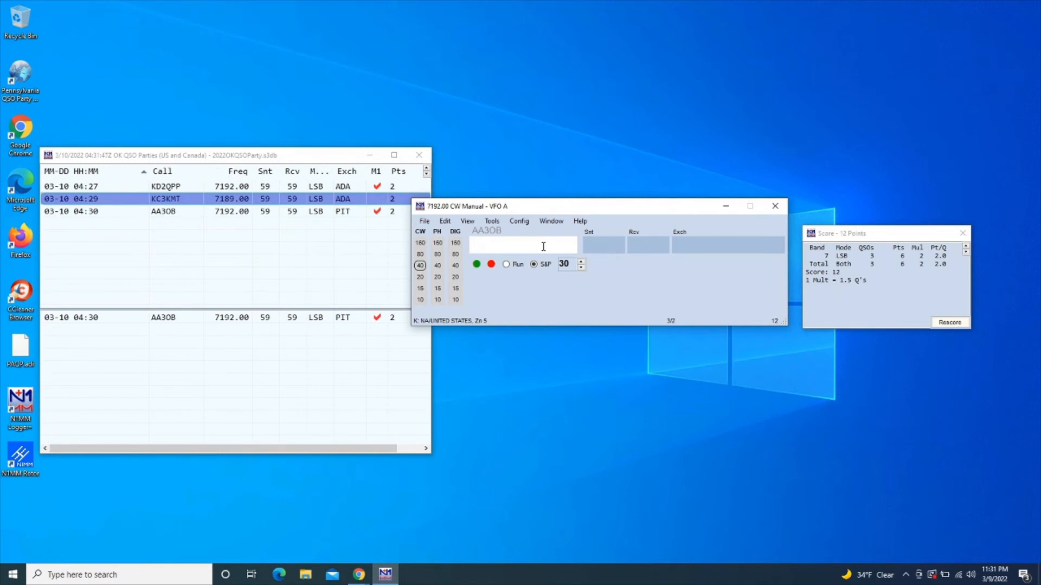
type("7.0")
key("BackSpace")
key("BackSpace")
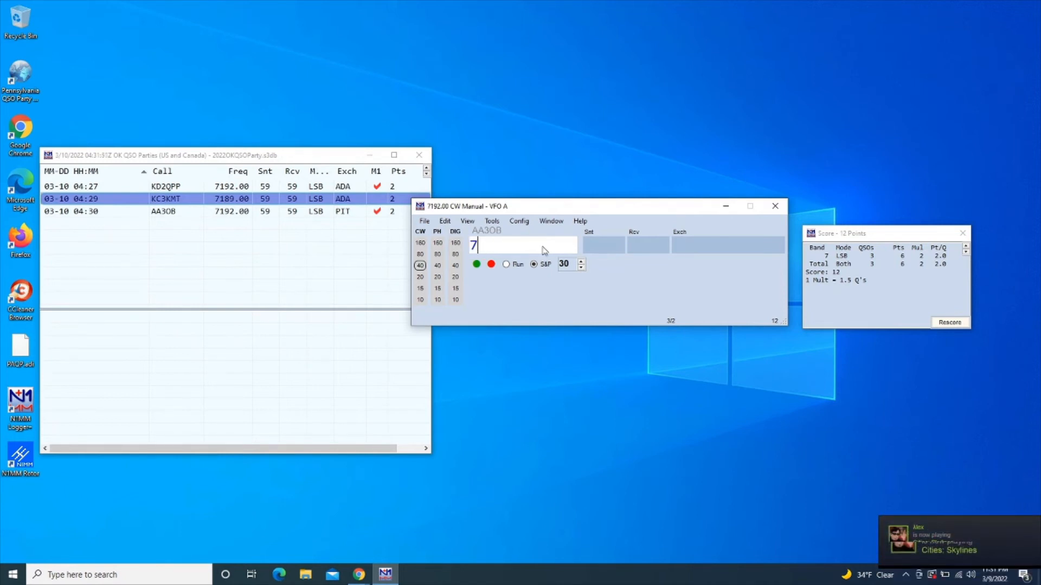
type("033")
key("Return")
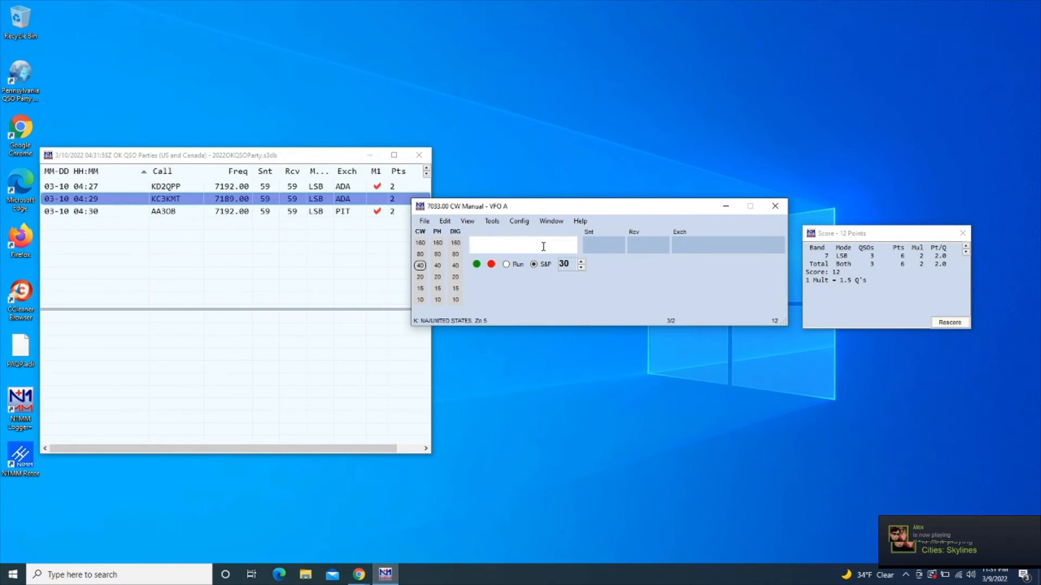
type("KD2QPP")
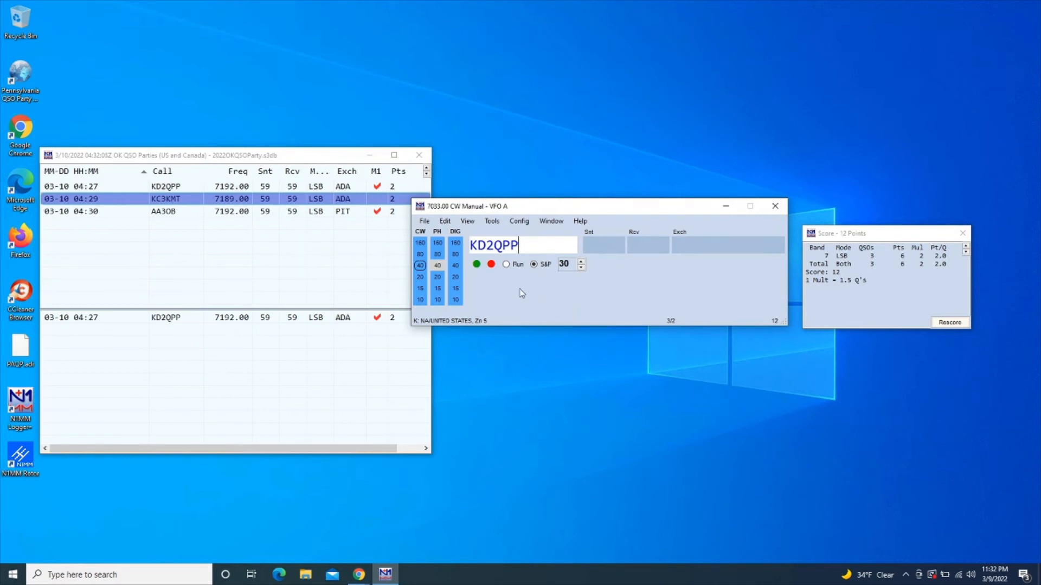
key("space")
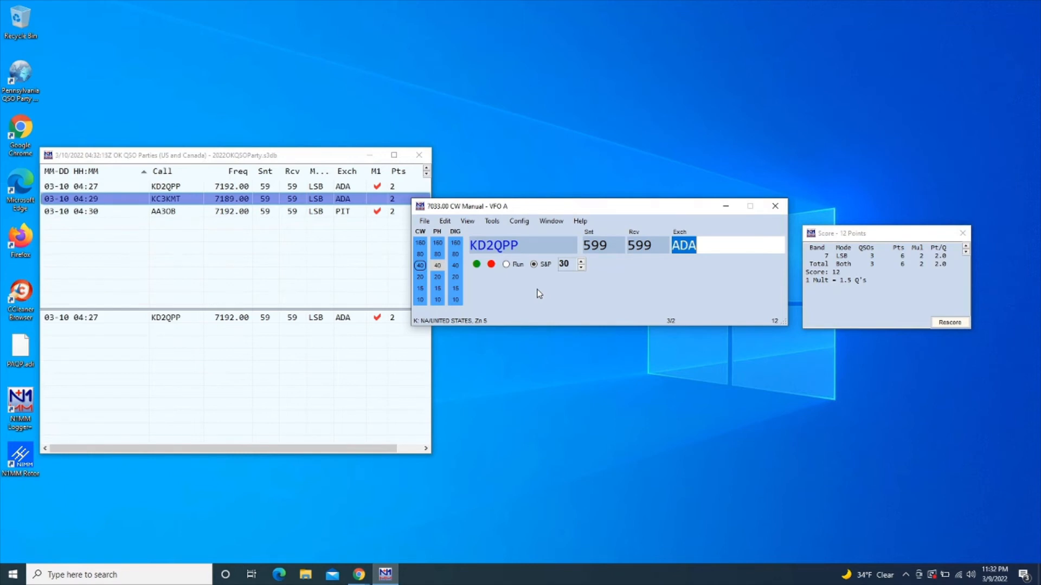
key("Return")
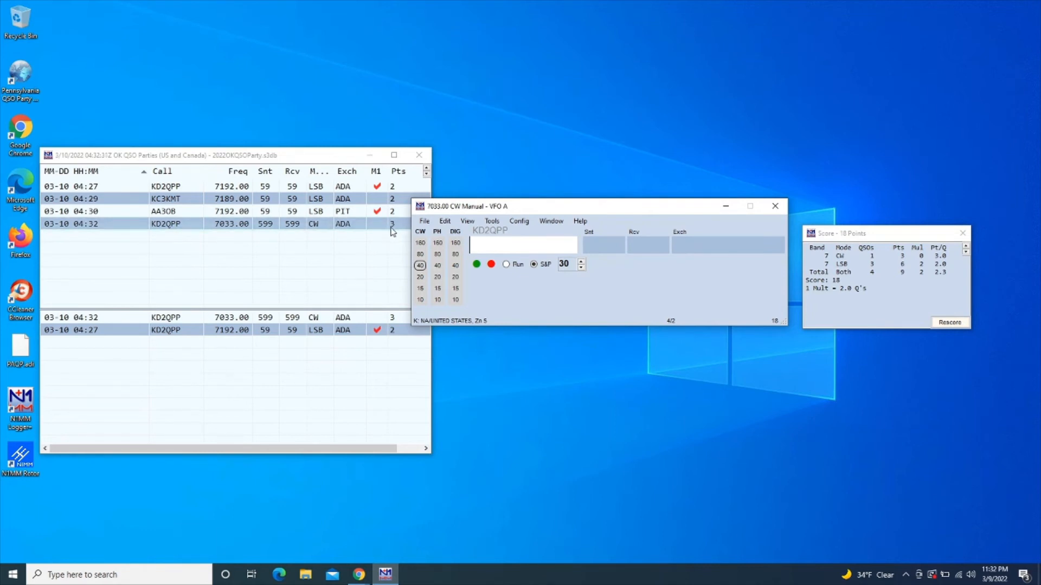
left_click(359, 576)
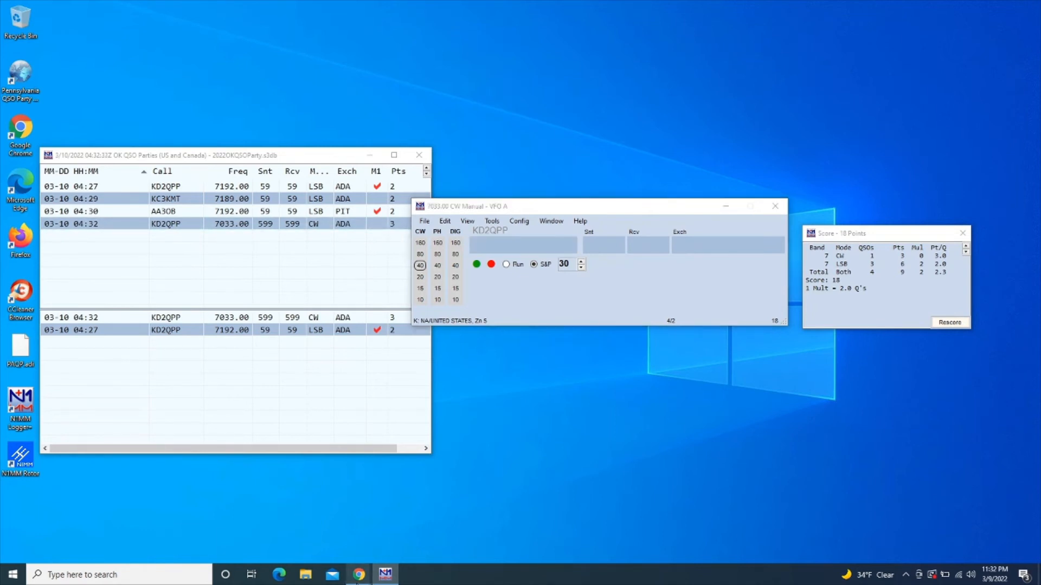
left_click(450, 553)
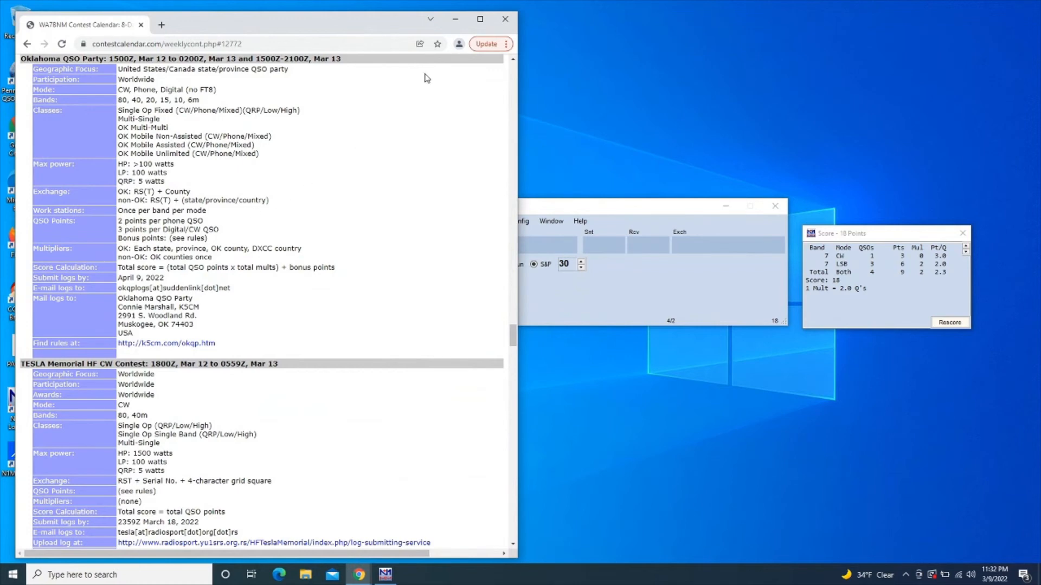
left_click(454, 21)
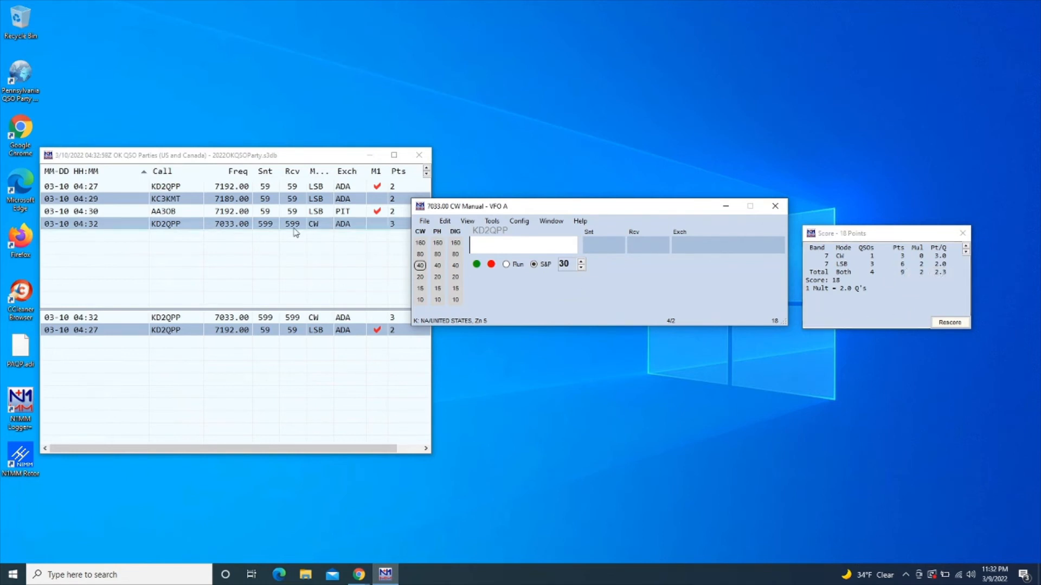
Change AA3OB's logged mode from LSB to CW and rescore the log to 20 points
left_click(318, 213)
left_click(318, 212)
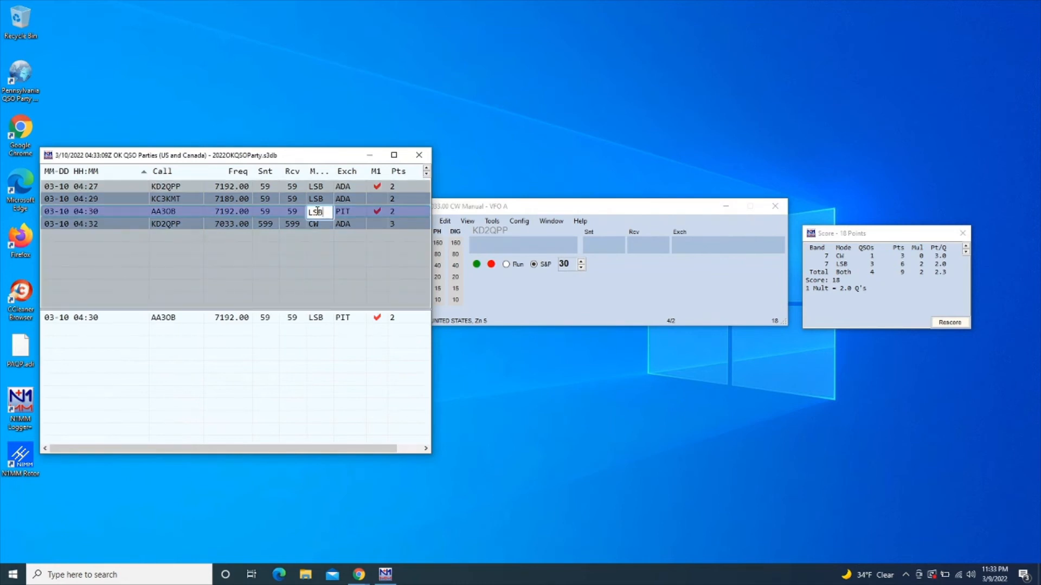
key("BackSpace")
key("BackSpace")
key("BackSpace")
type("CW")
key("Return")
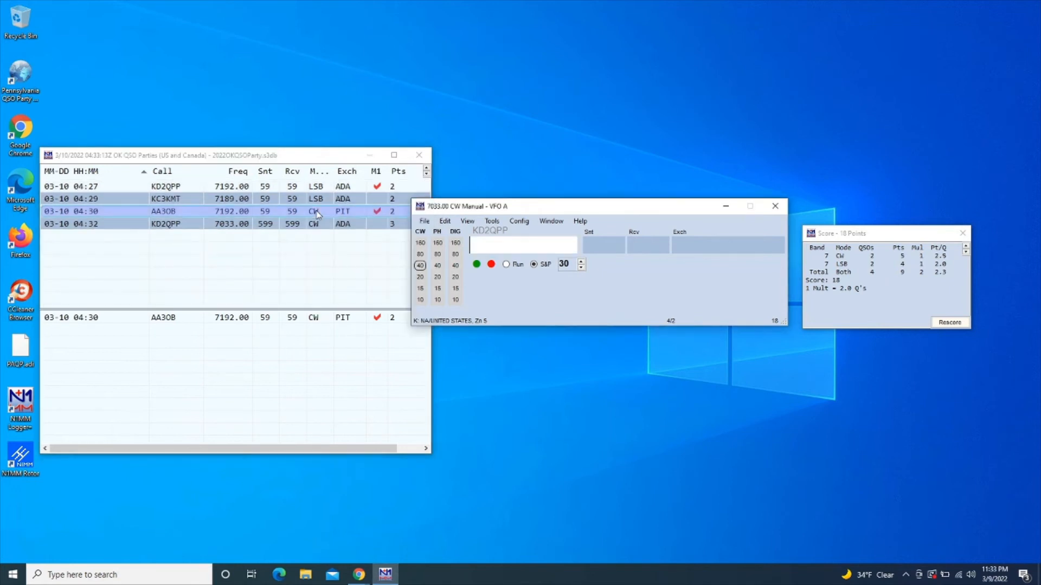
mouse_move(449, 317)
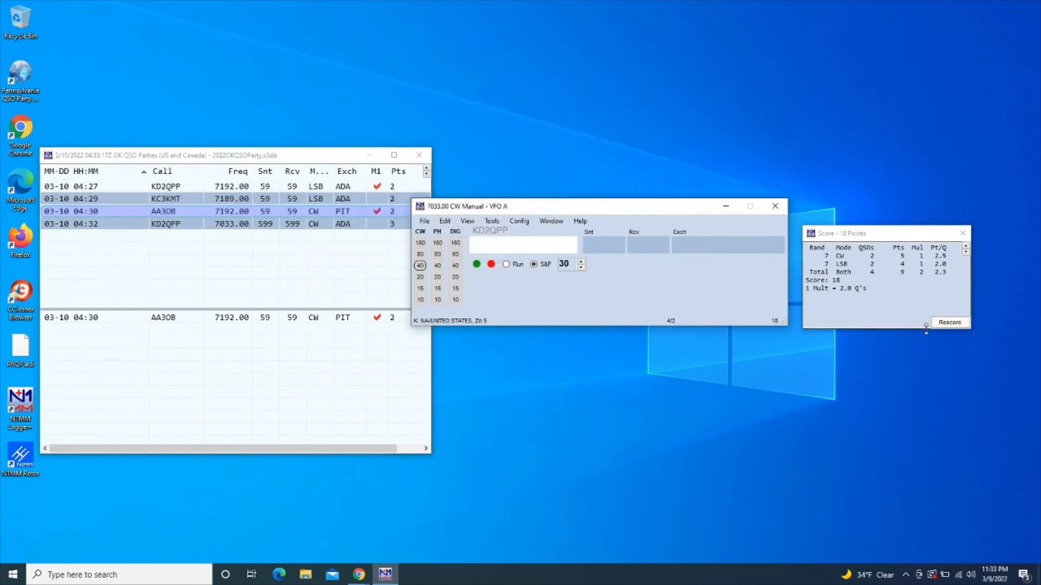
left_click(947, 324)
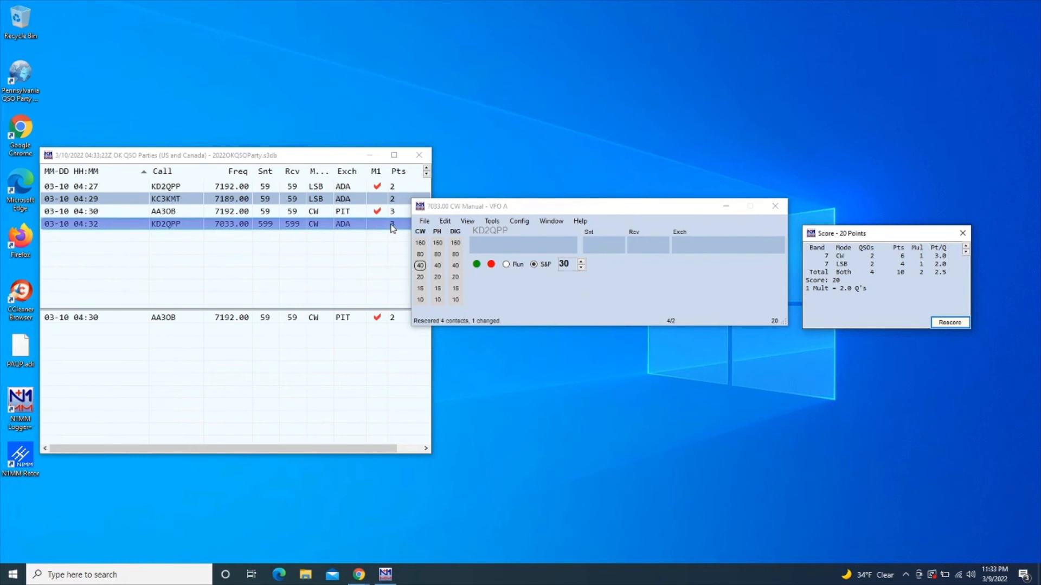
right_click(315, 224)
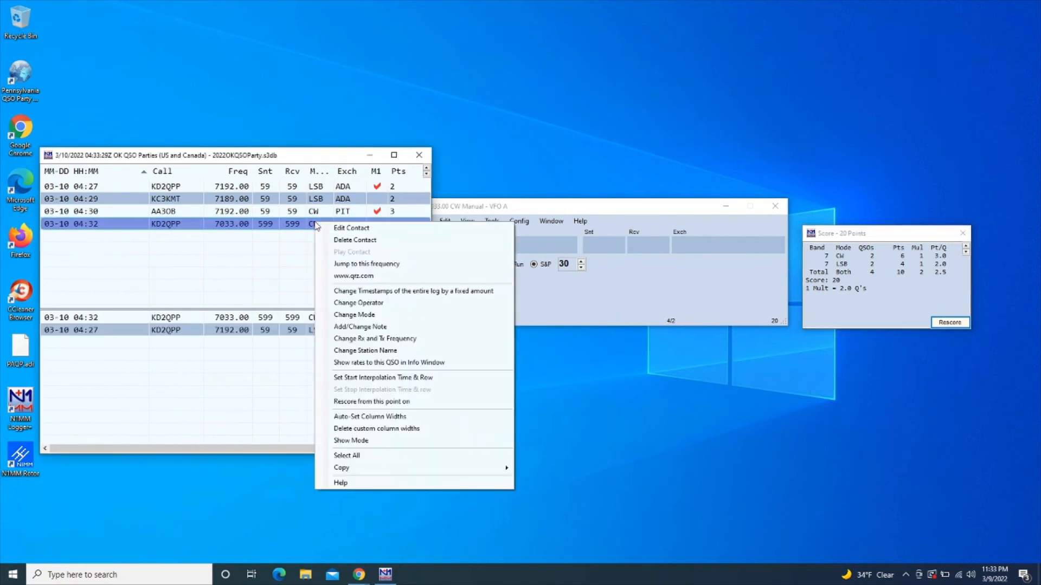
left_click(327, 228)
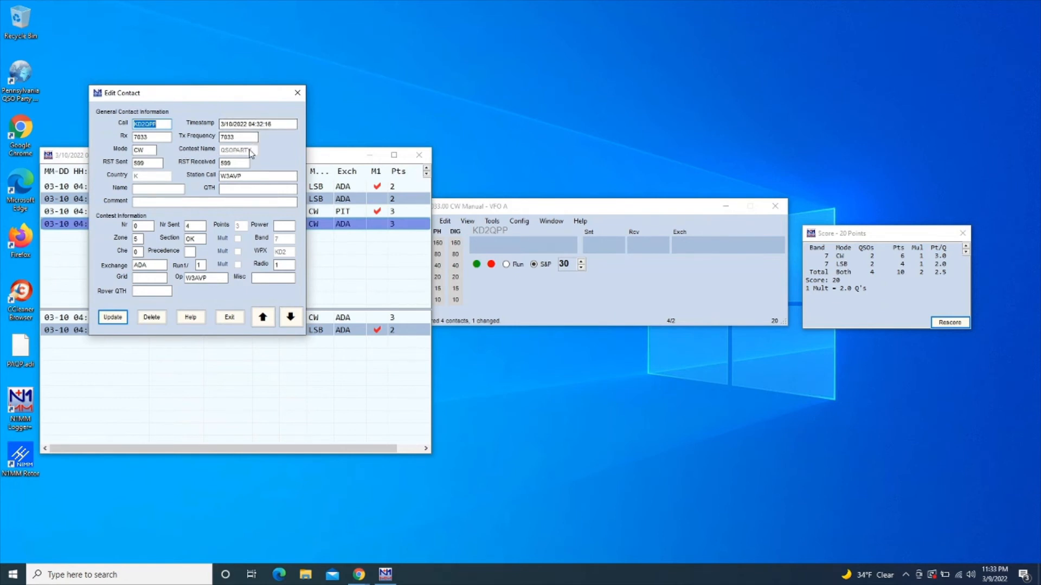
left_click(150, 151)
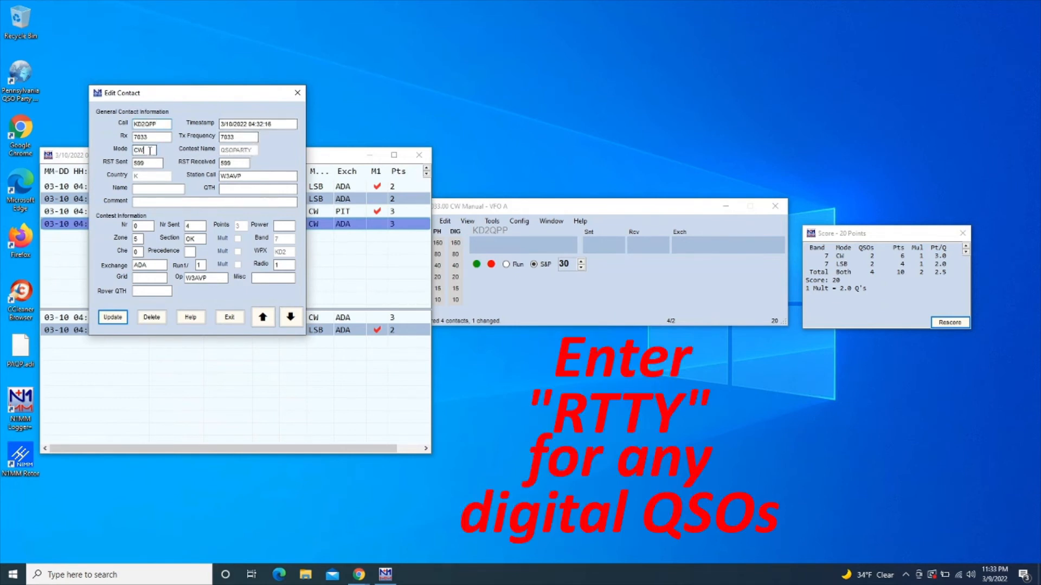
left_click(297, 95)
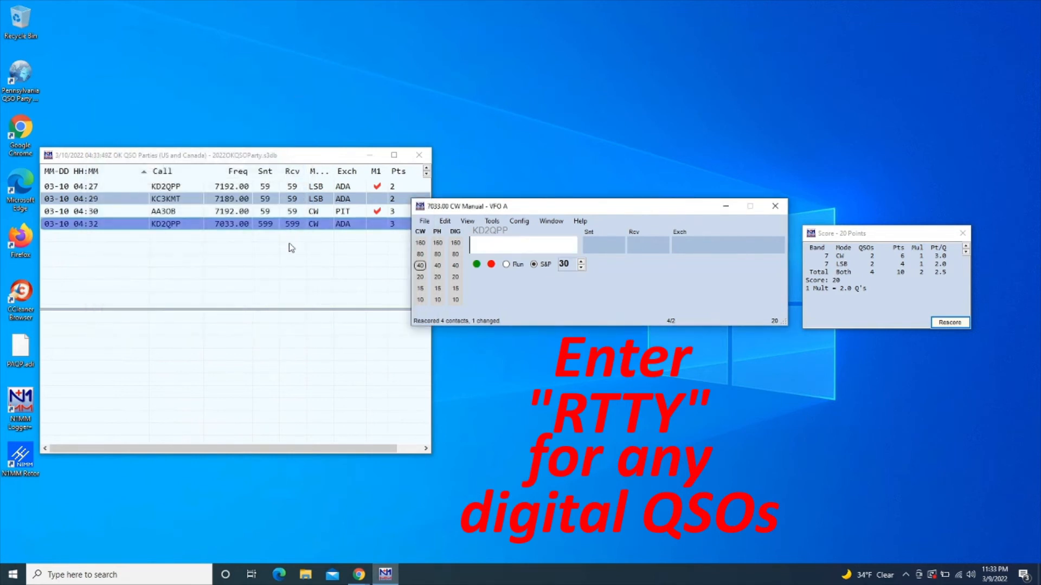
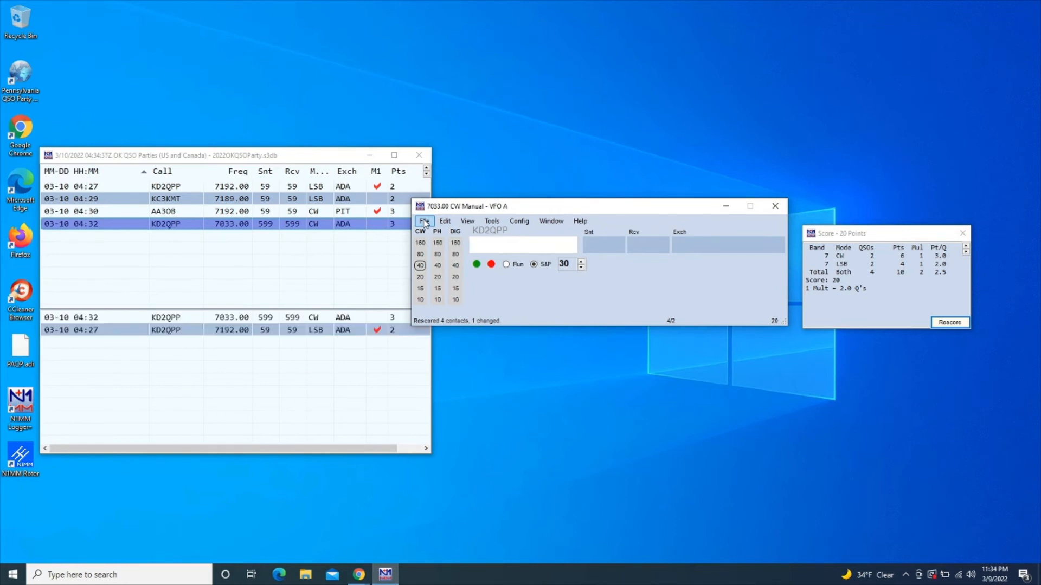
Export the four logged contacts to an ADIF file in ExportFiles under the suggested name
left_click(424, 222)
mouse_move(437, 328)
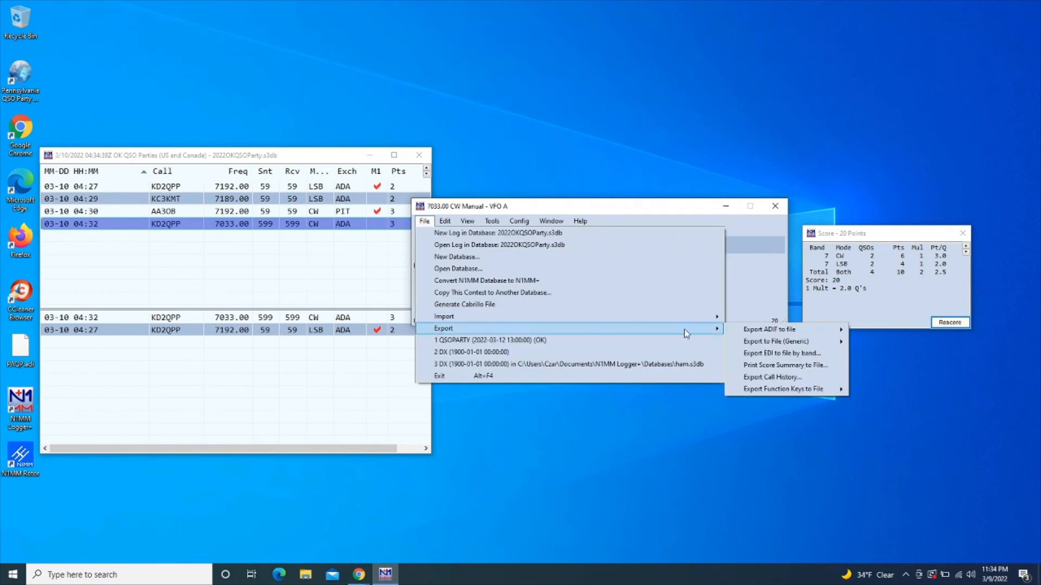
mouse_move(745, 333)
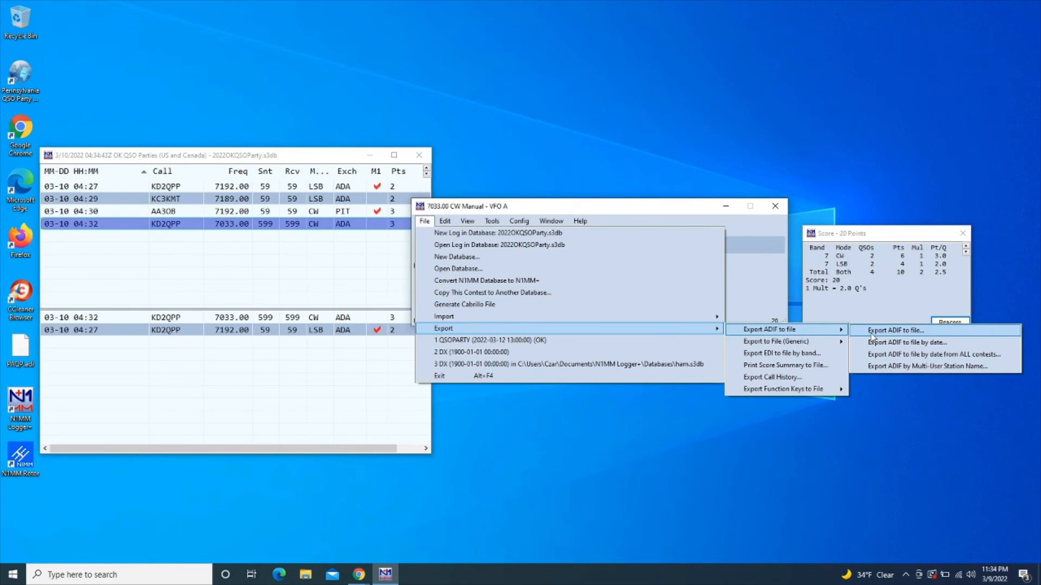
left_click(894, 331)
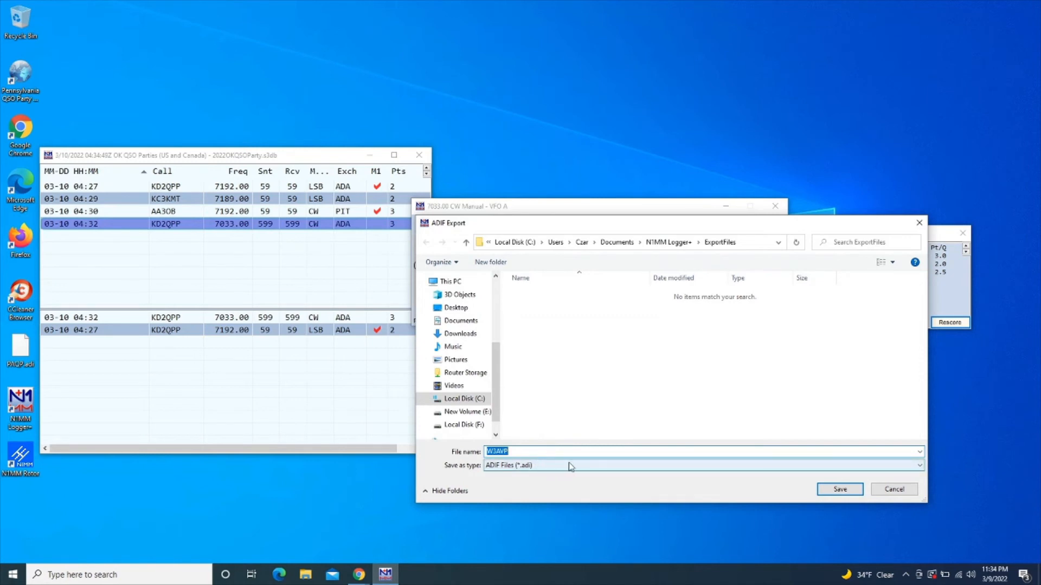
left_click(841, 490)
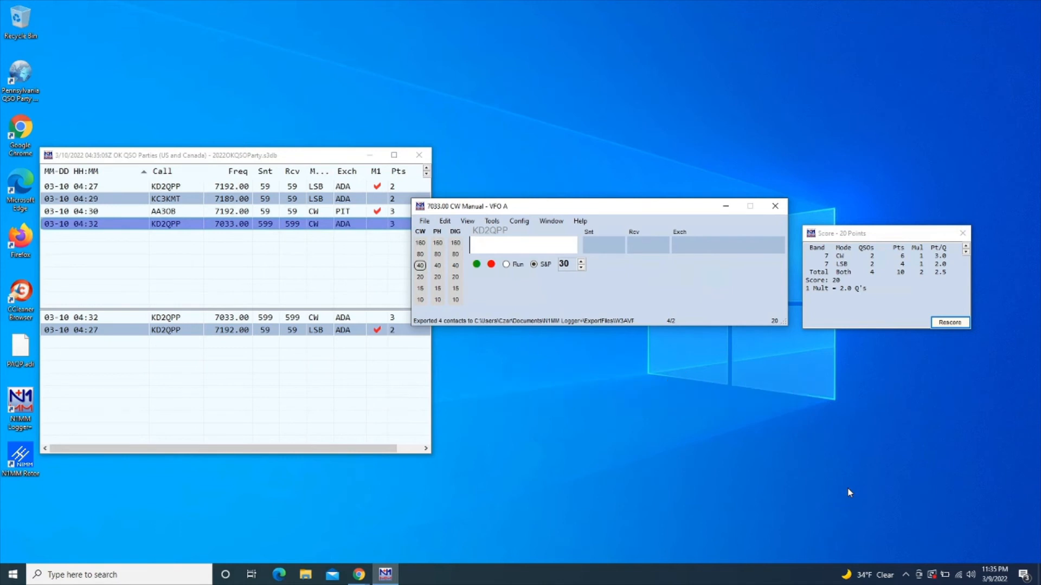
mouse_move(492, 320)
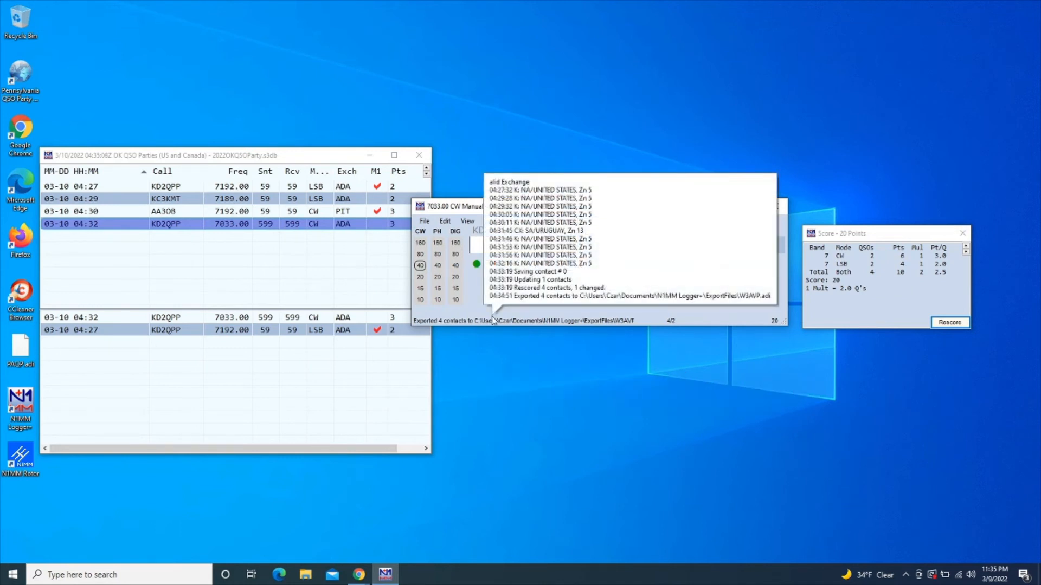
Generate the Cabrillo log, accept the exchange and category checks, and save it to ExportFiles
left_click(424, 222)
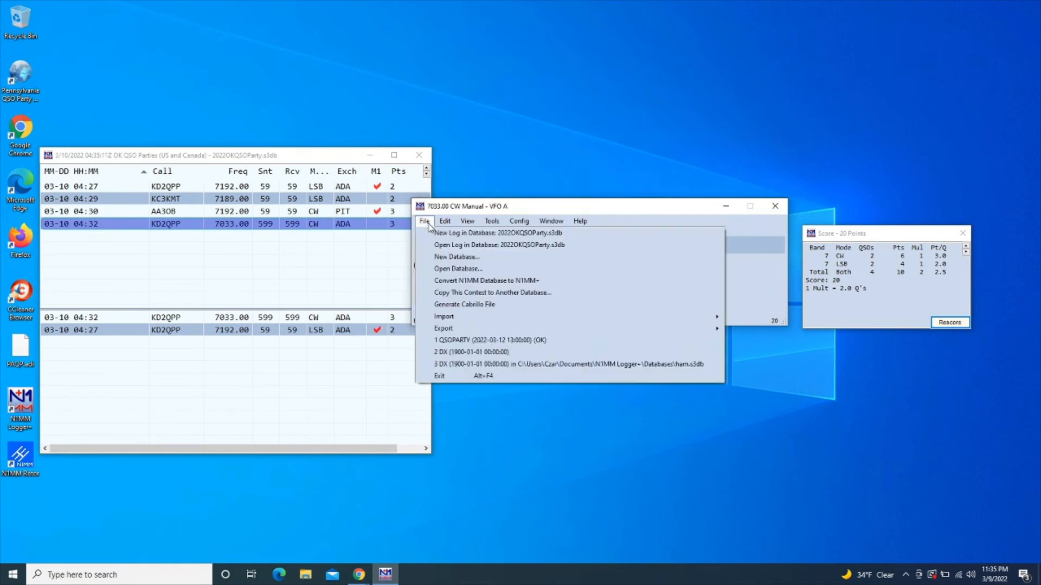
left_click(455, 306)
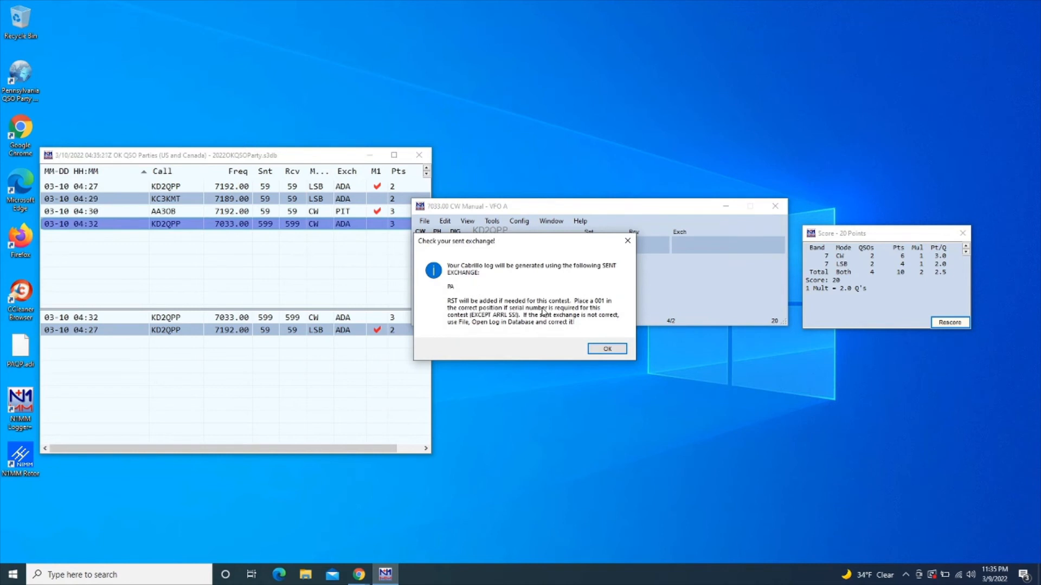
left_click(604, 349)
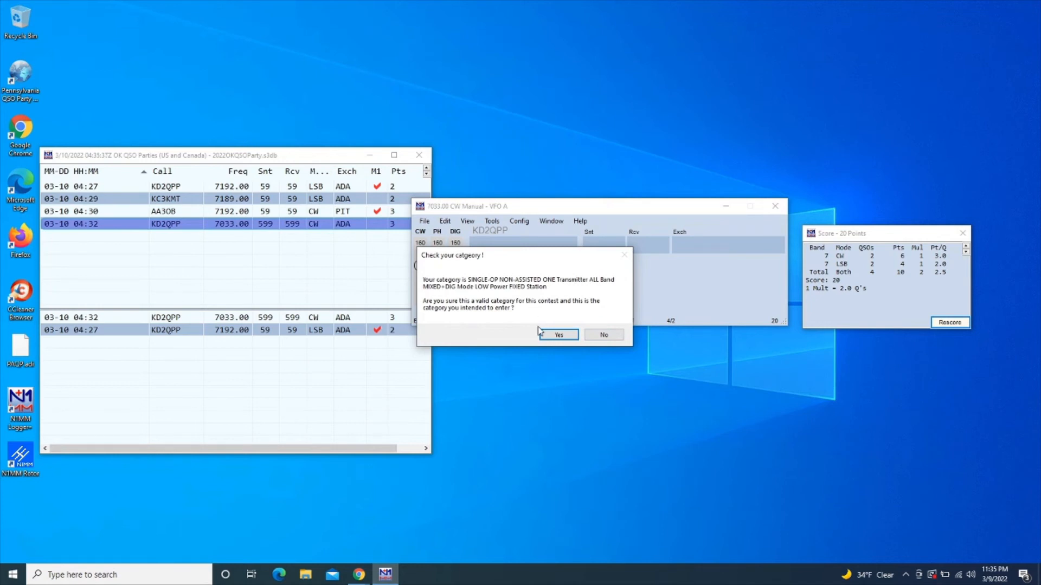
left_click(553, 336)
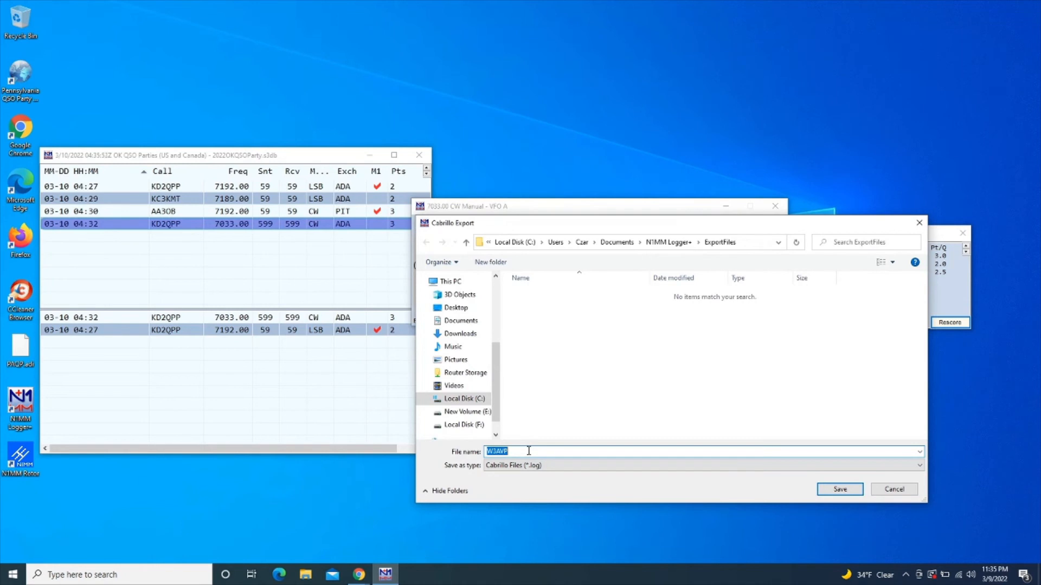
left_click(828, 490)
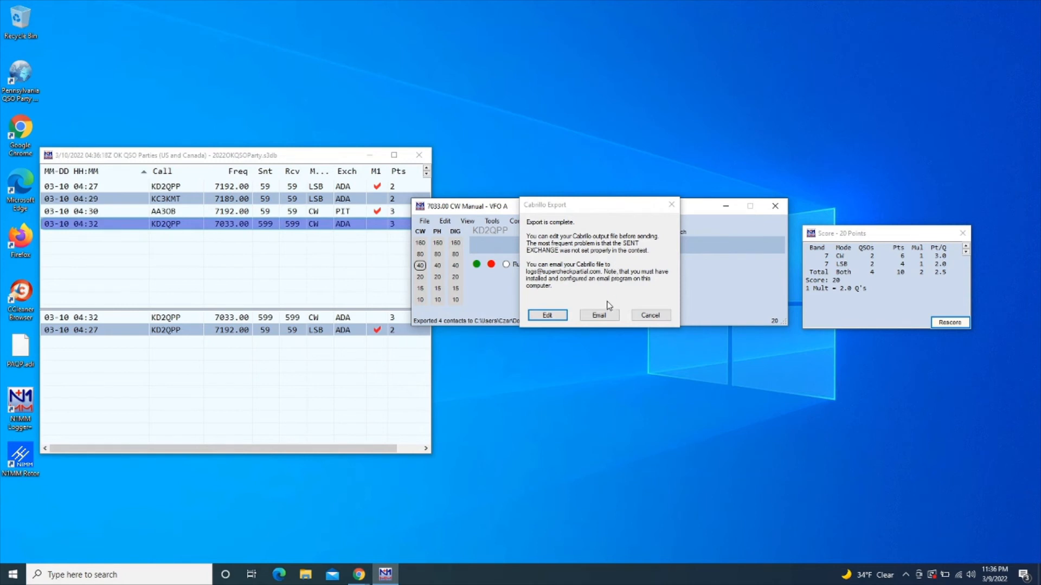
left_click(650, 315)
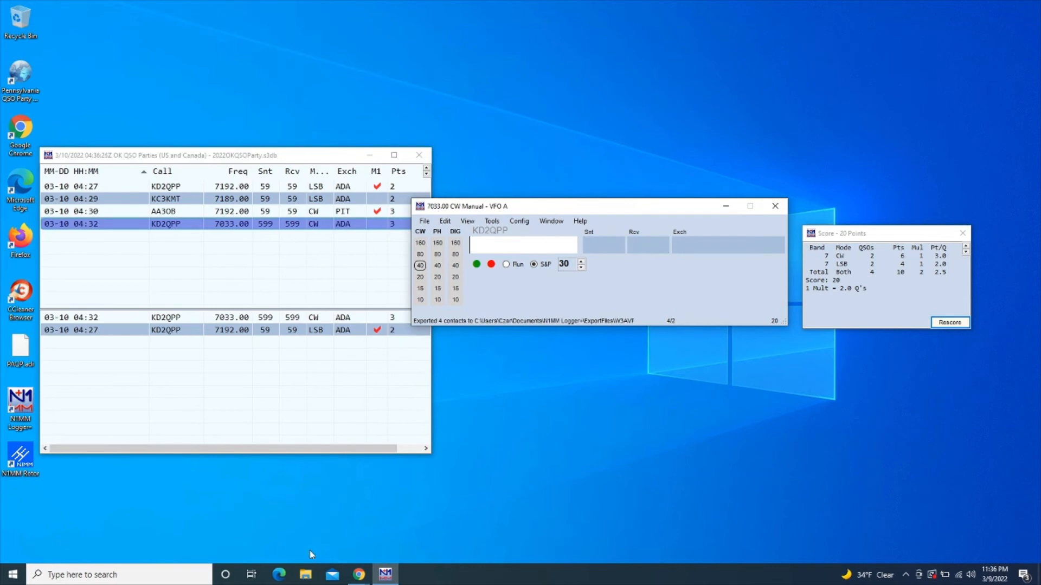
Browse to Documents > N1MM Logger+ > ExportFiles in File Explorer
left_click(306, 573)
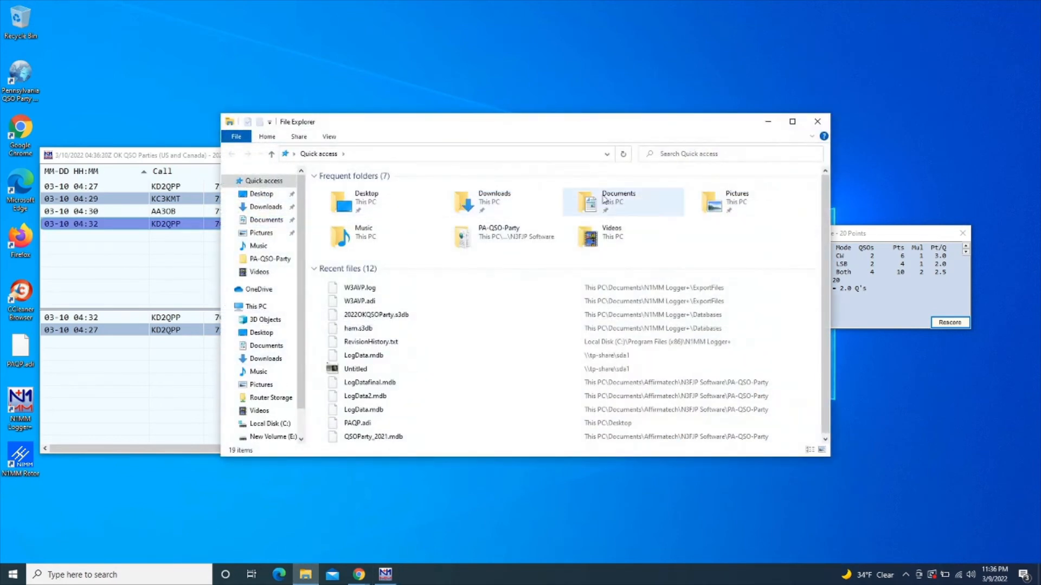
double_click(633, 201)
double_click(462, 204)
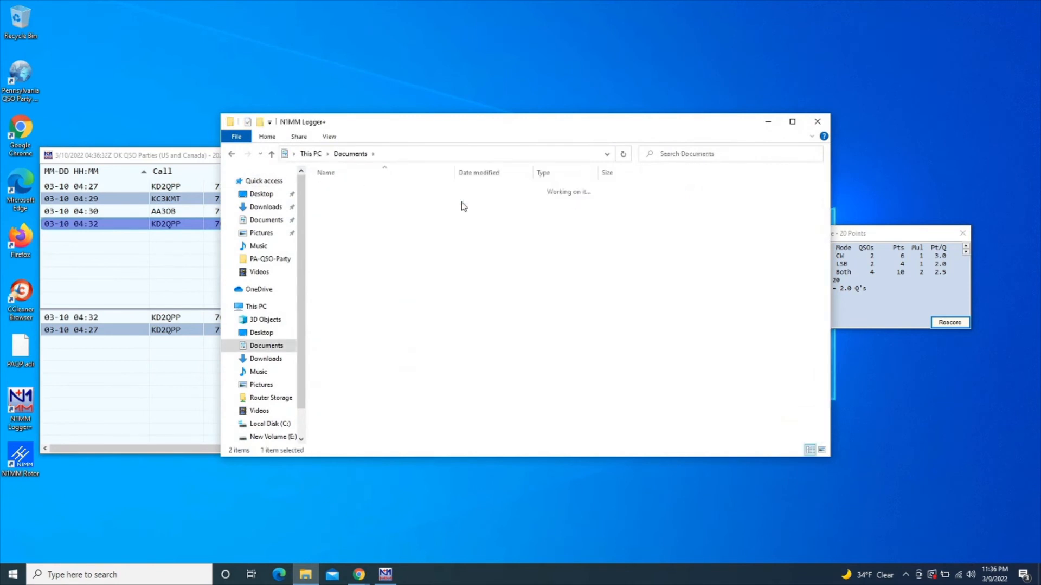
left_click(463, 204)
double_click(419, 226)
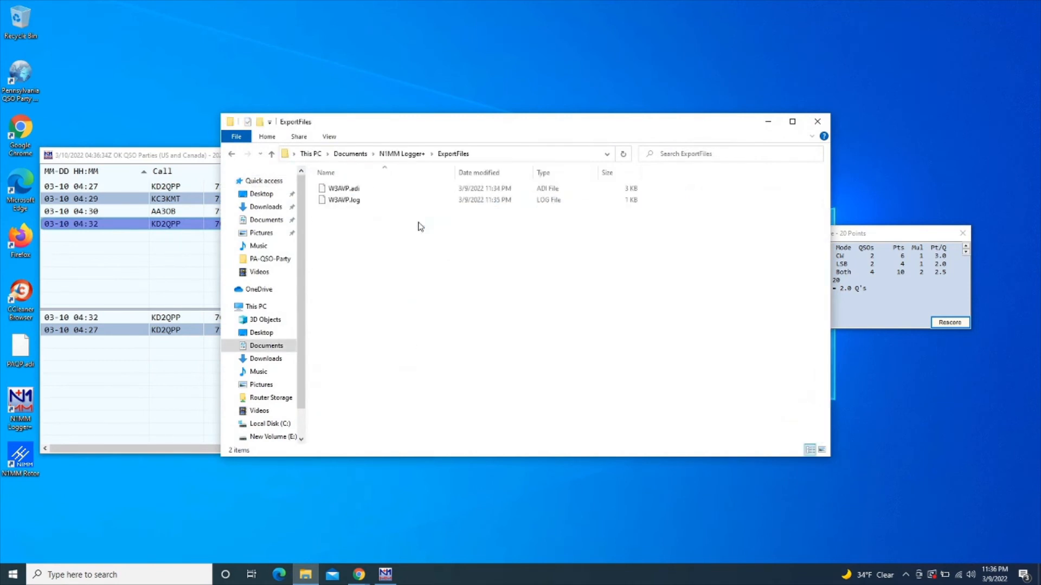
Open W3AVP.log with WordPad without making WordPad the default for .log files
left_click(364, 205)
double_click(364, 205)
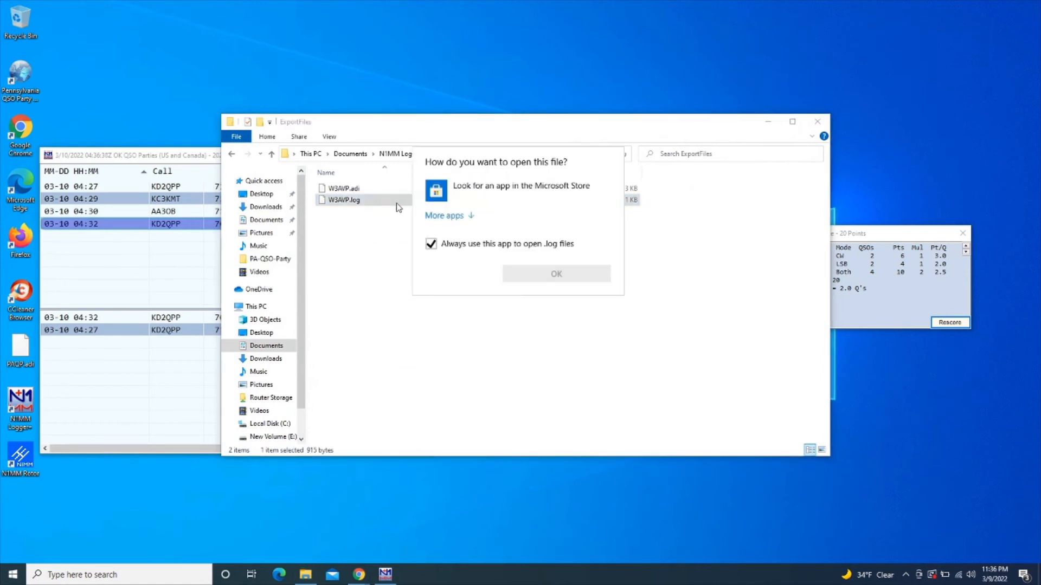
left_click(437, 218)
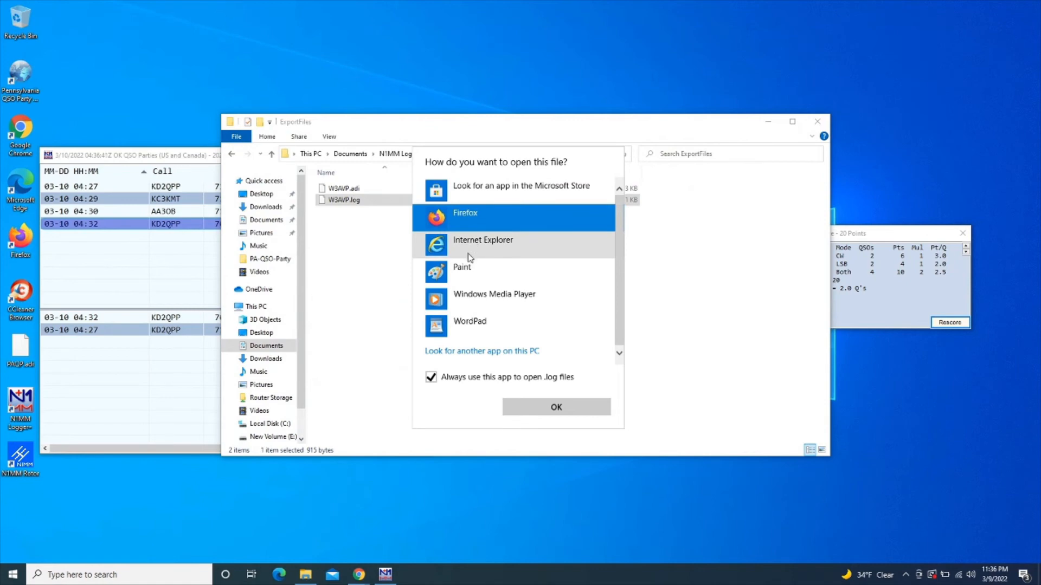
left_click(464, 324)
left_click(460, 377)
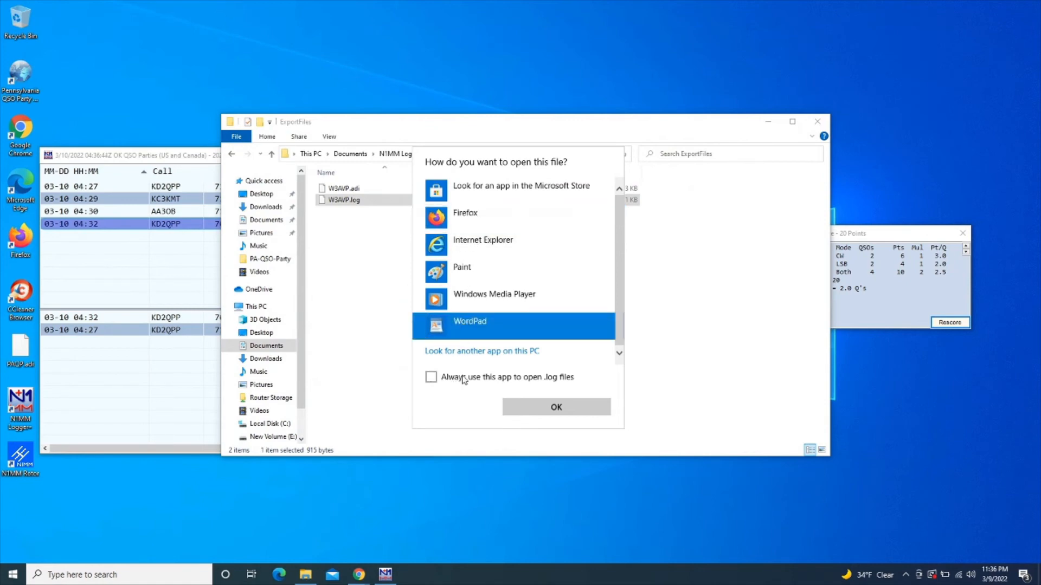
View W3AVP.log maximized in WordPad, check CLAIMED-SCORE: 20 and the four QSO lines, then close it
left_click(556, 407)
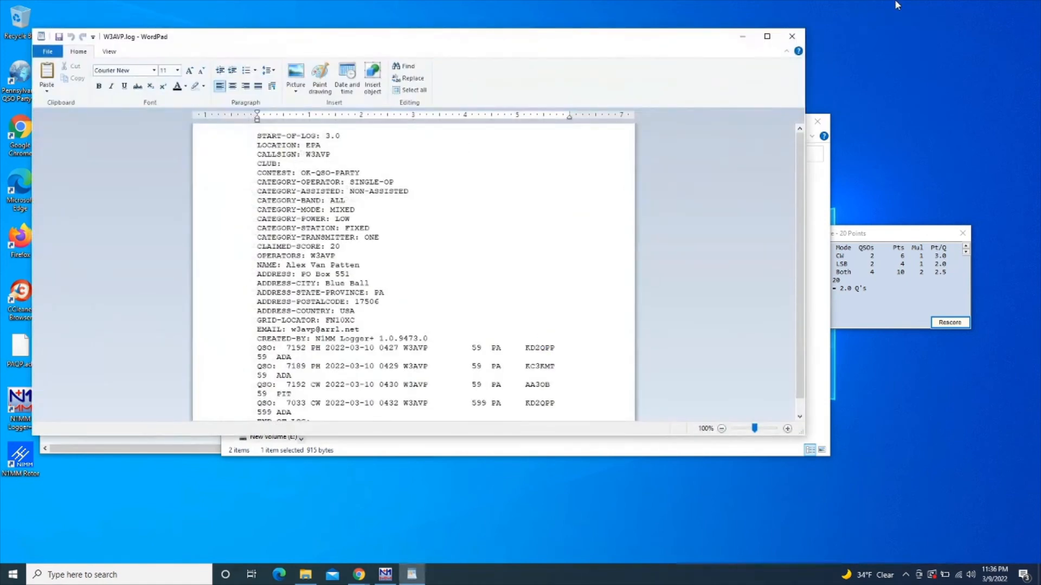
left_click(767, 37)
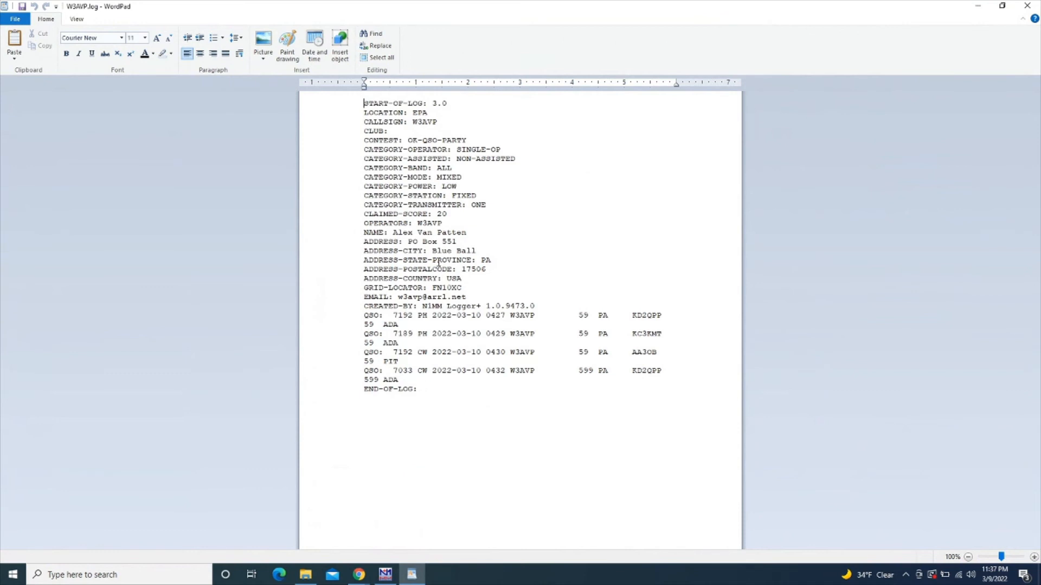
left_click_drag(447, 217, 384, 216)
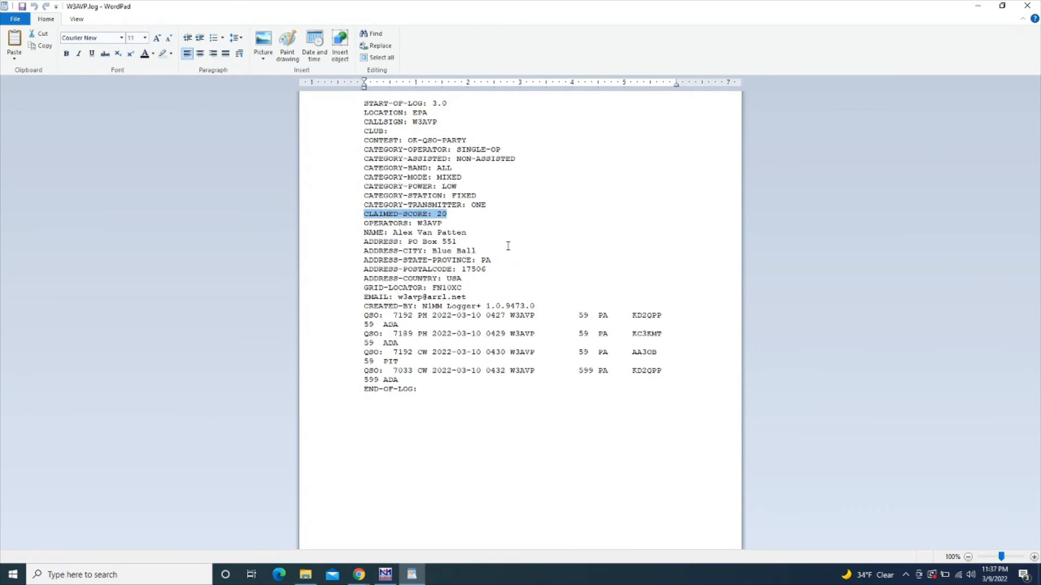
left_click(497, 223)
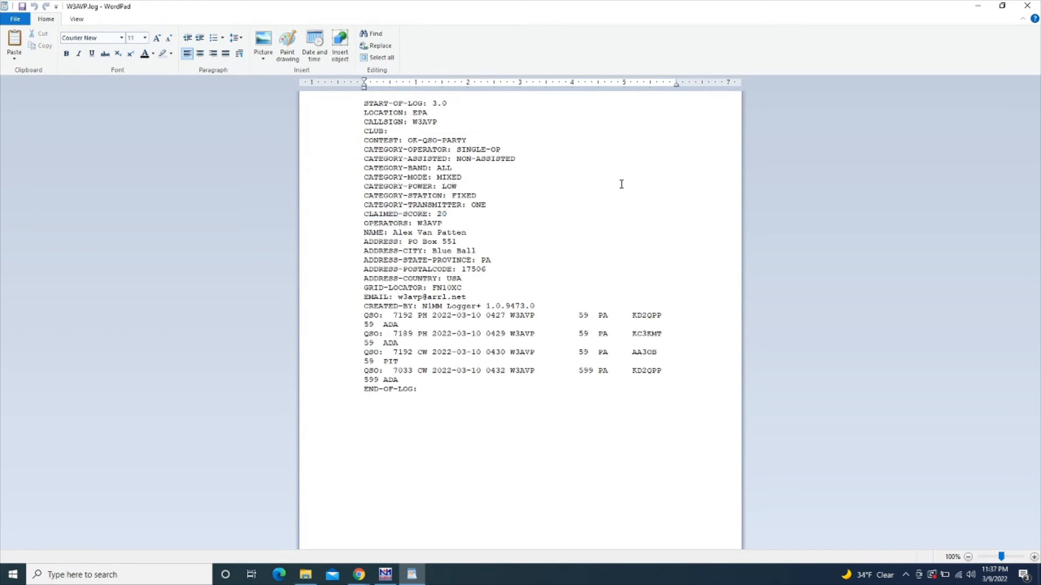
left_click(1026, 6)
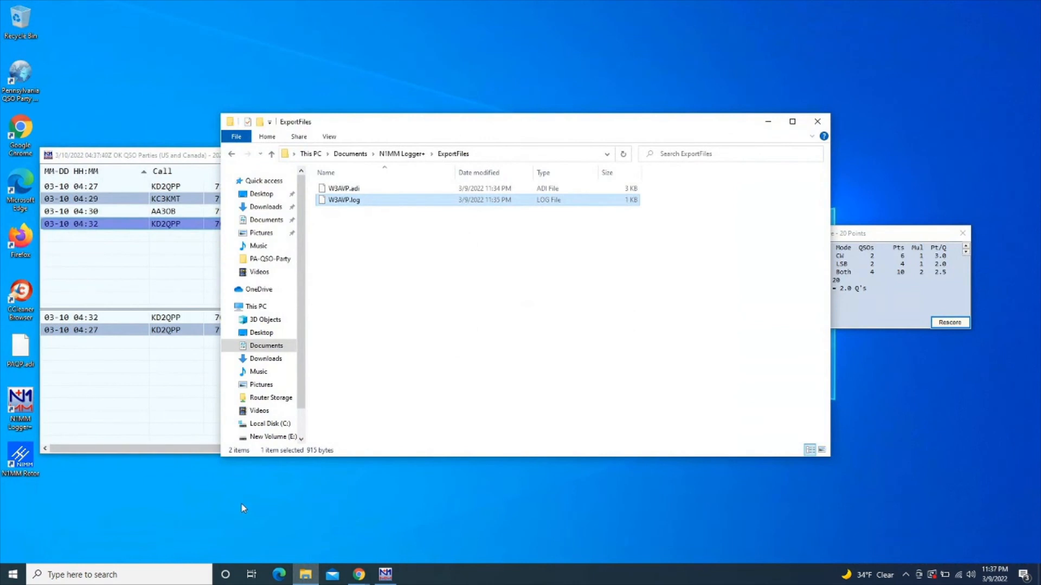
Show the Idaho QSO Party county exchange, points and multipliers on the WA7BNM calendar
left_click(358, 573)
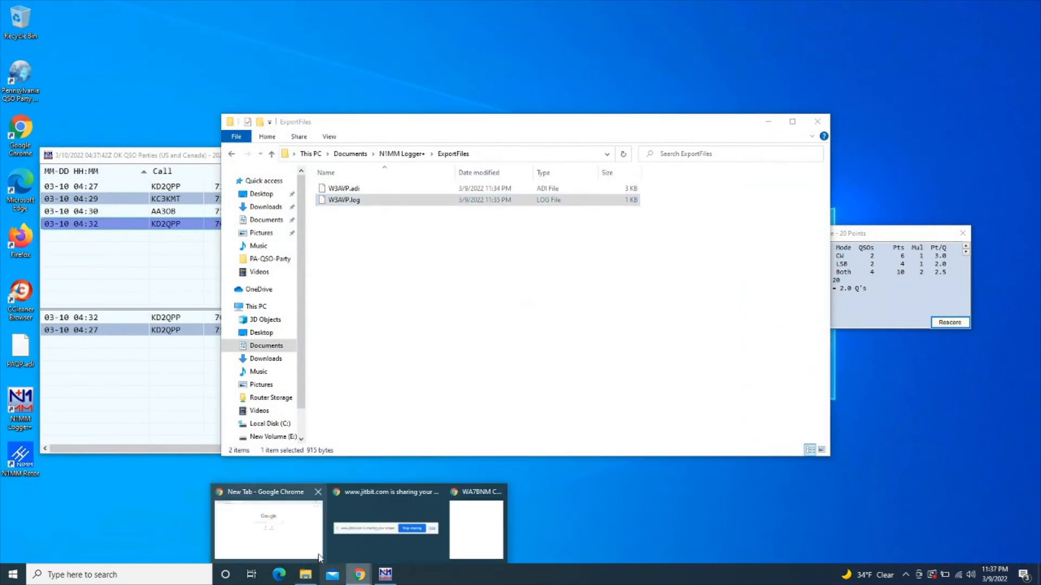
left_click(480, 531)
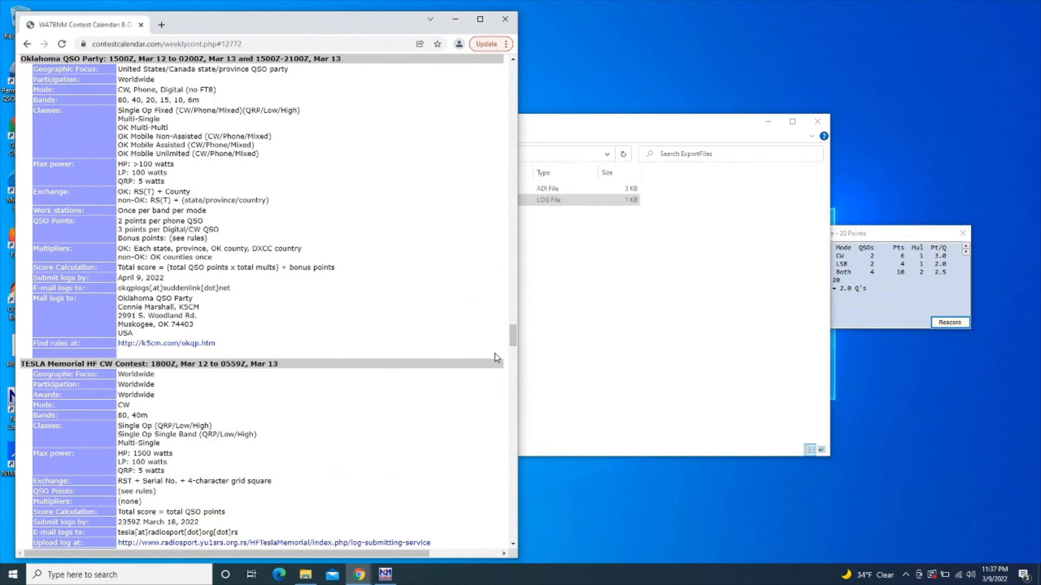
left_click_drag(513, 344, 515, 87)
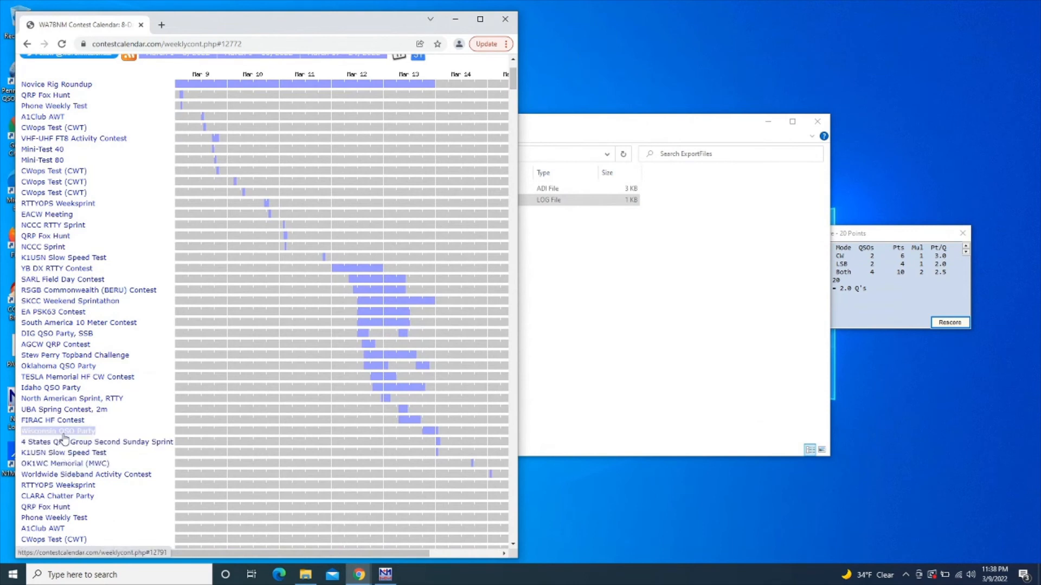
left_click(68, 388)
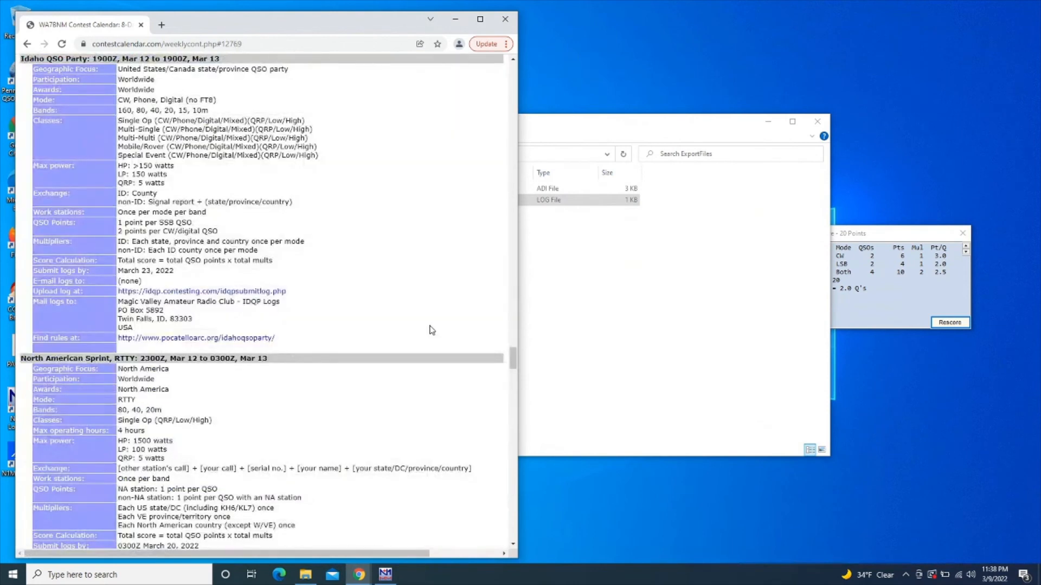
double_click(883, 295)
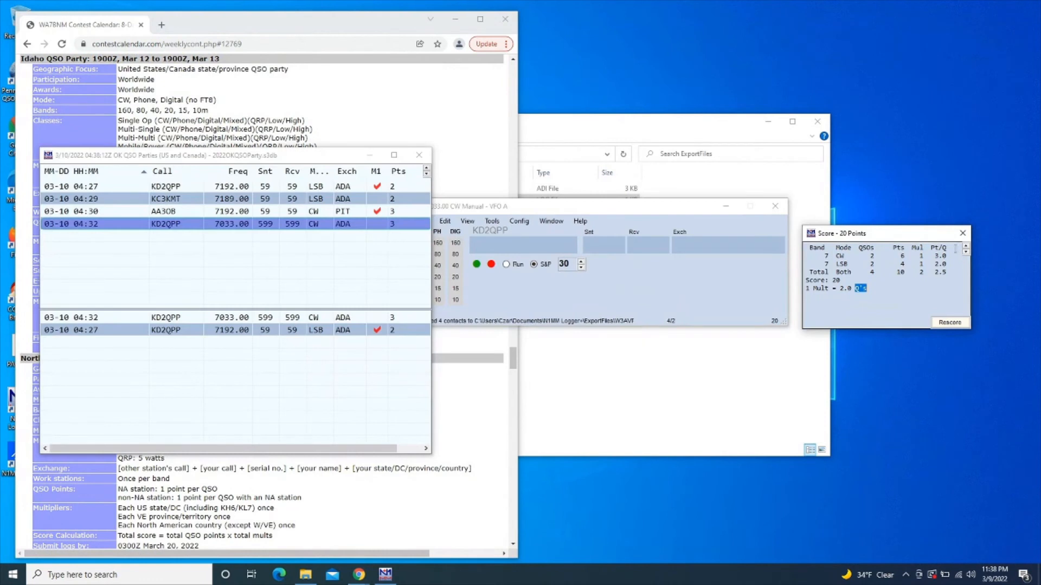
Create the new 2022IDQSOParty database and start a new log in it
left_click(472, 211)
left_click_drag(473, 212, 513, 198)
left_click(461, 208)
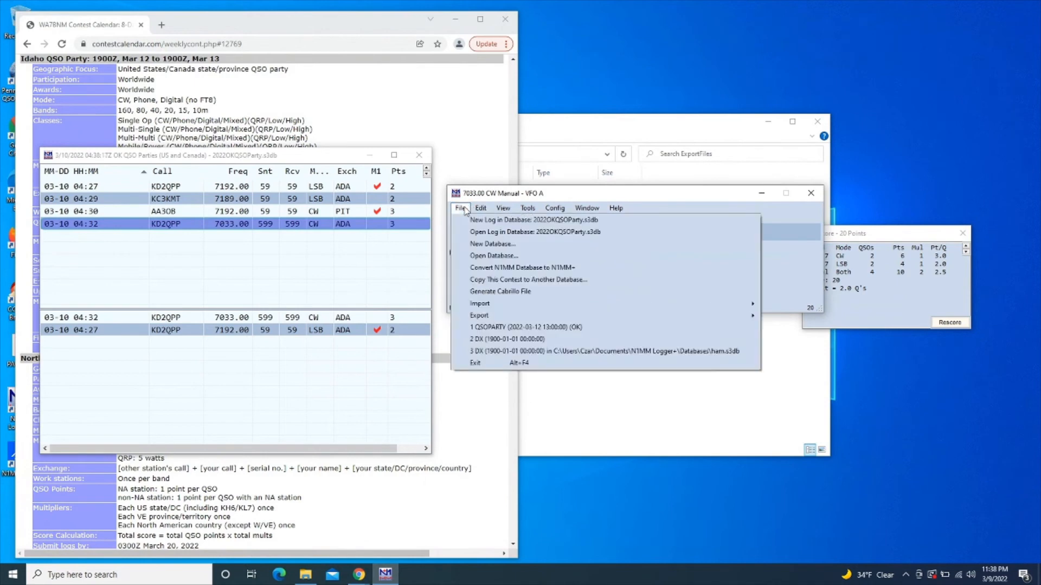
left_click(493, 249)
type("2022")
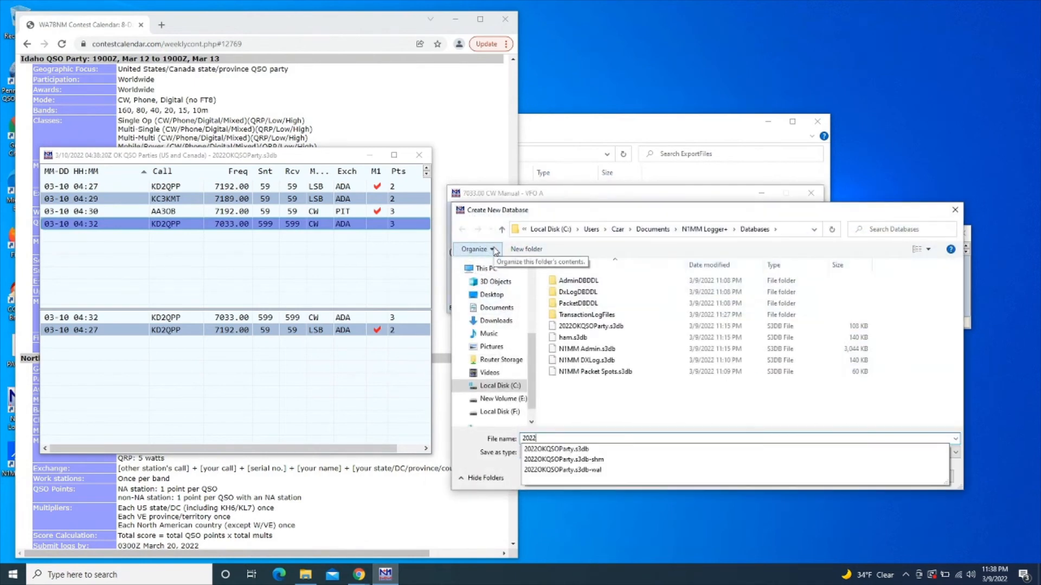
type("IDQSO")
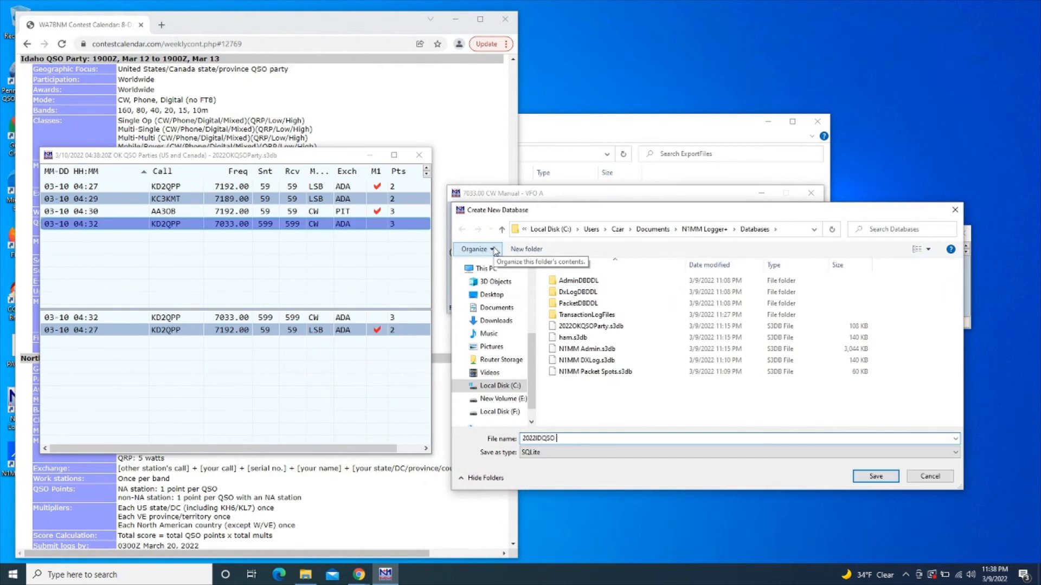
type("Party")
key("Return")
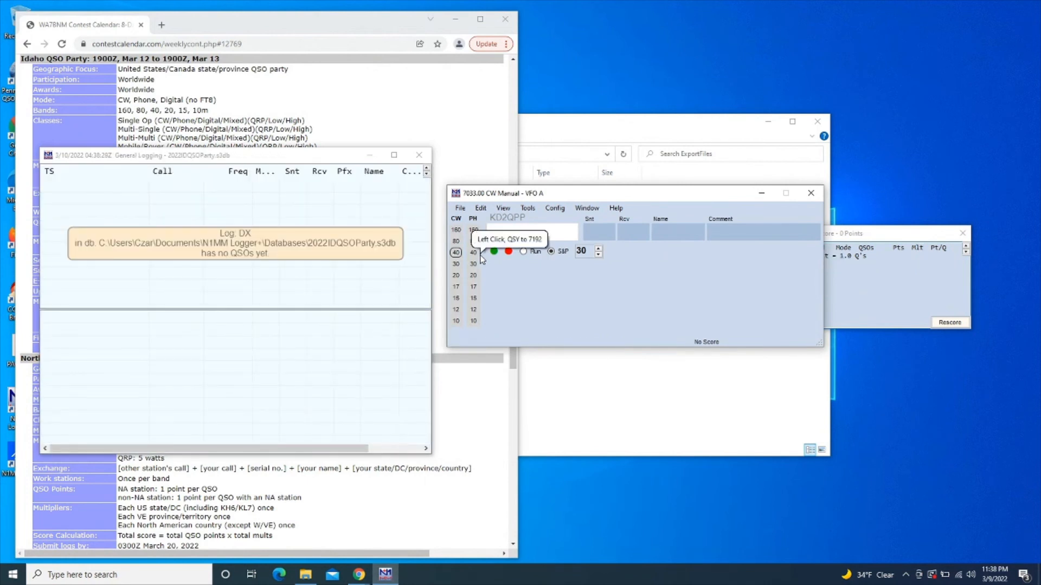
left_click(463, 209)
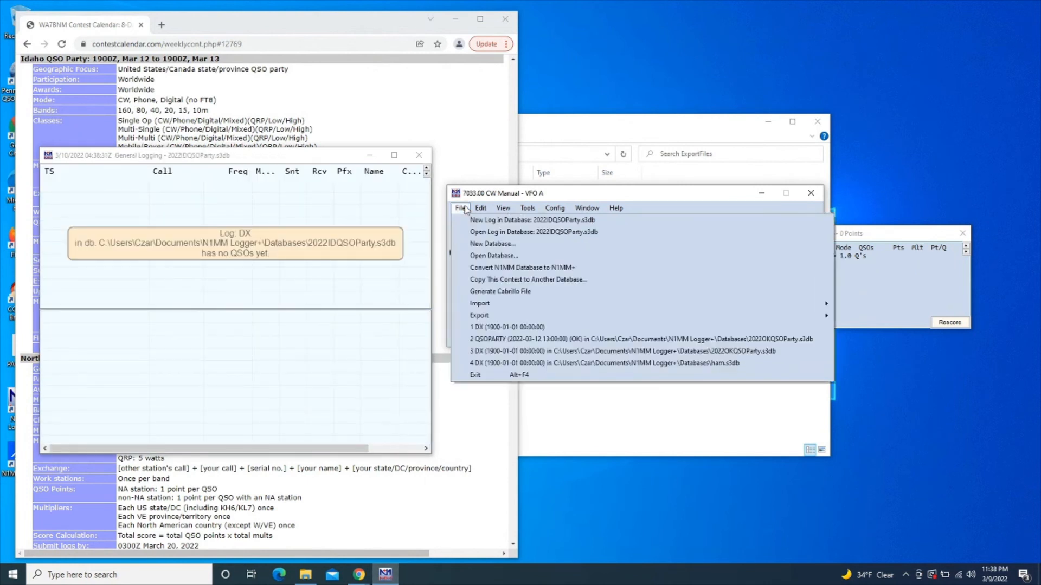
left_click(473, 220)
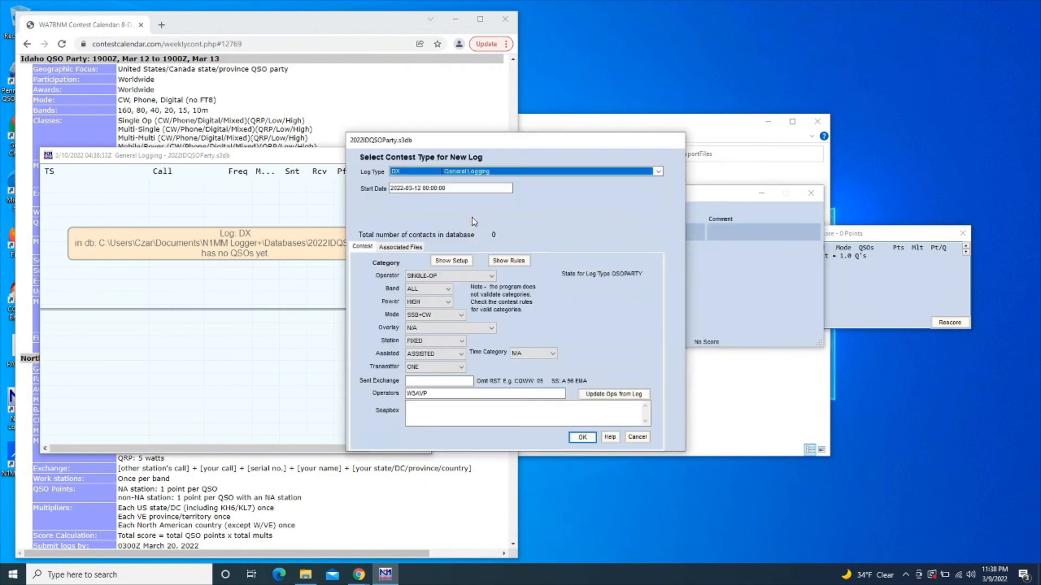
Choose the QSO Parties log type with ID as the state
left_click(563, 171)
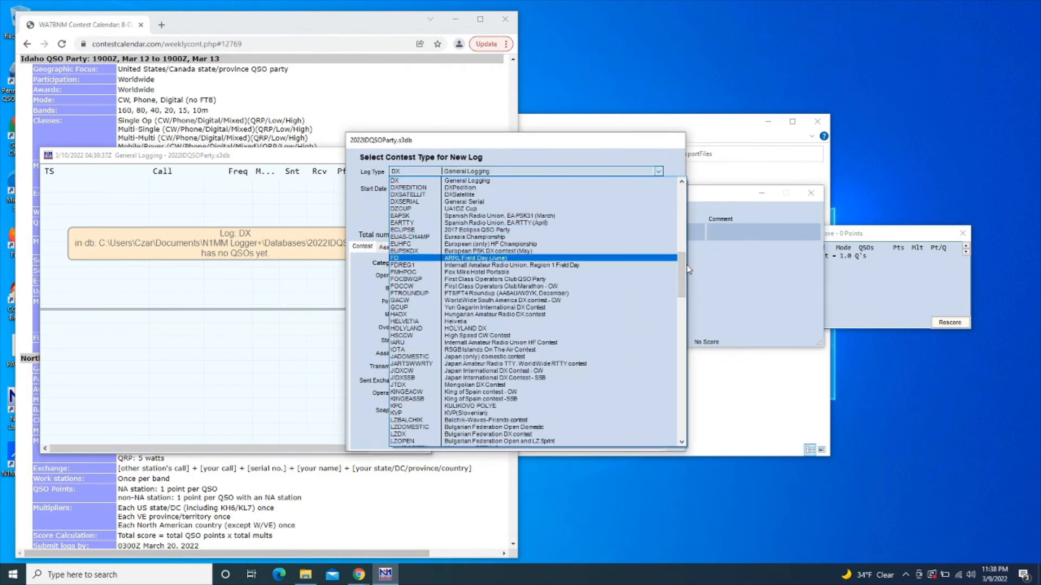
mouse_move(682, 269)
left_mouse_down()
mouse_move(674, 299)
mouse_move(674, 282)
left_mouse_up()
scroll(672, 288, "down", 6)
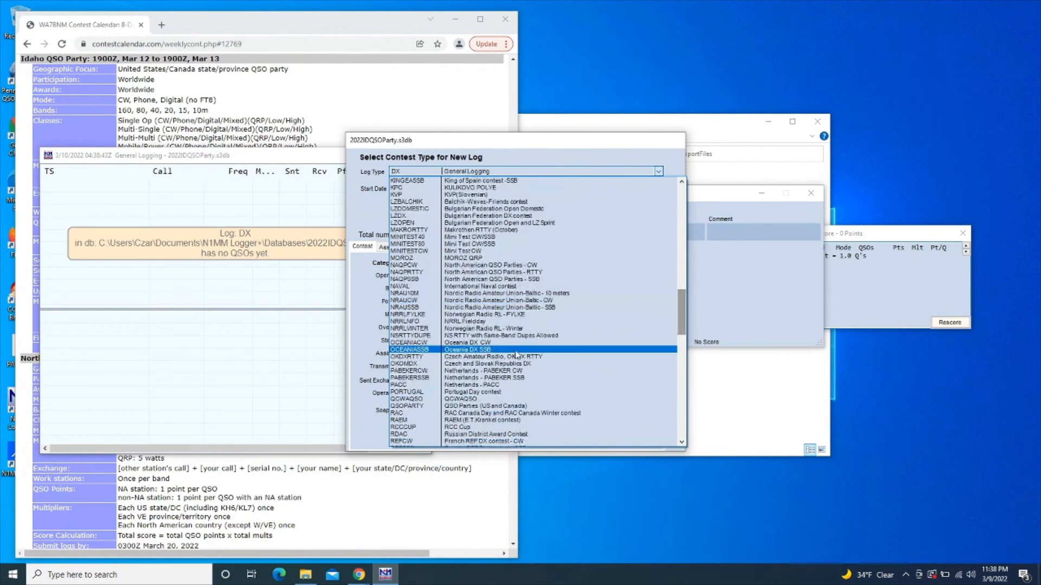
left_click(494, 406)
left_click(636, 283)
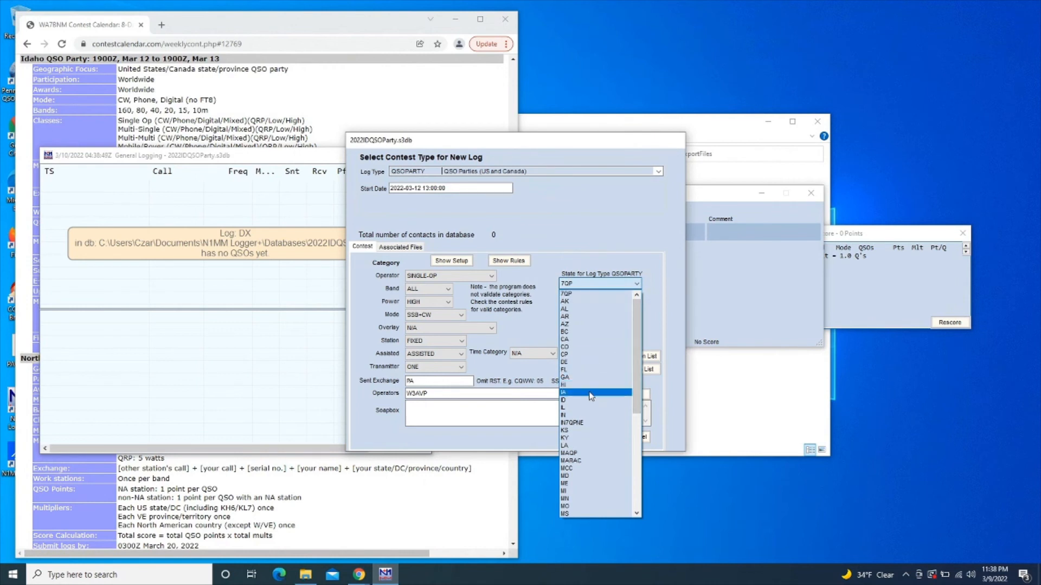
left_click(585, 401)
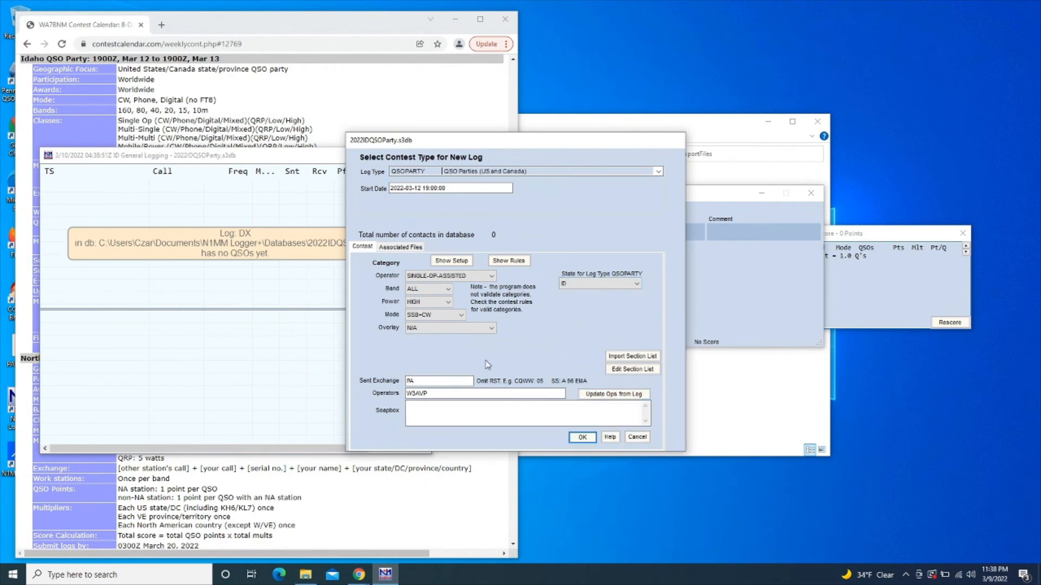
Set categories to SINGLE-OP, ALL bands, LOW power, SSB+CW, with PA as sent exchange
left_click(447, 277)
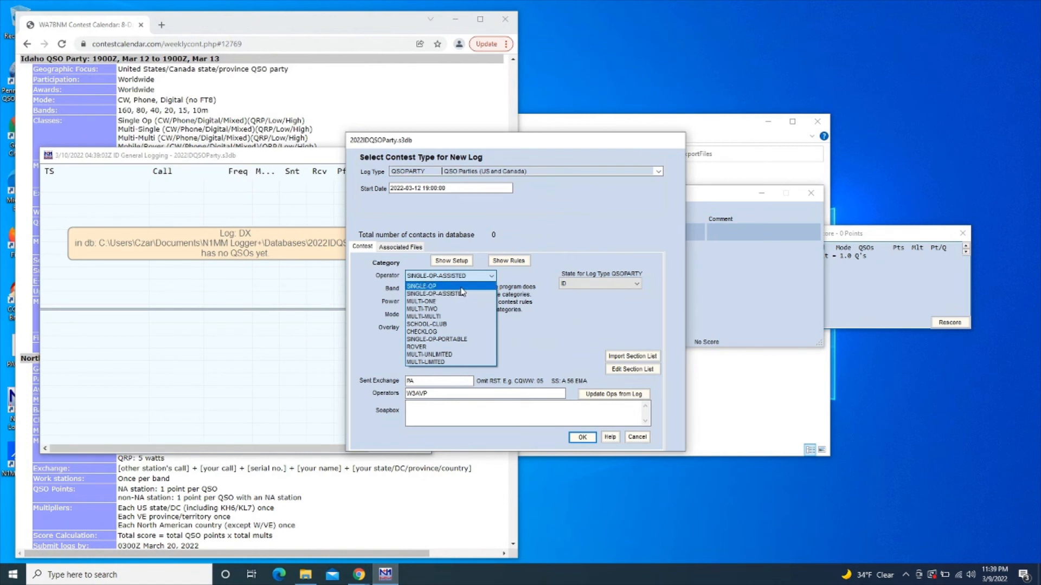
left_click(461, 287)
left_click(450, 289)
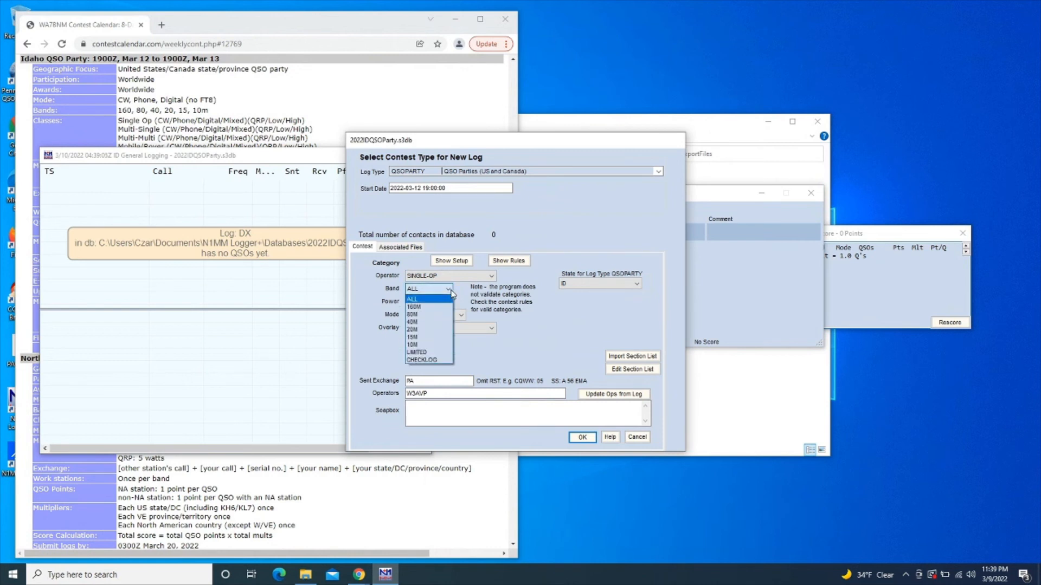
left_click(451, 293)
left_click(444, 301)
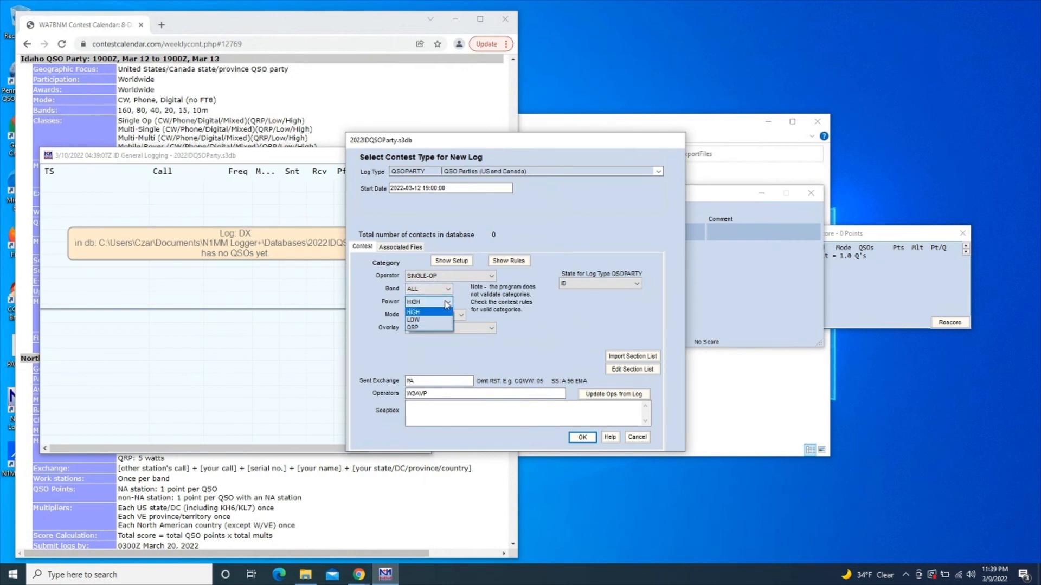
left_click(434, 320)
left_click(234, 101)
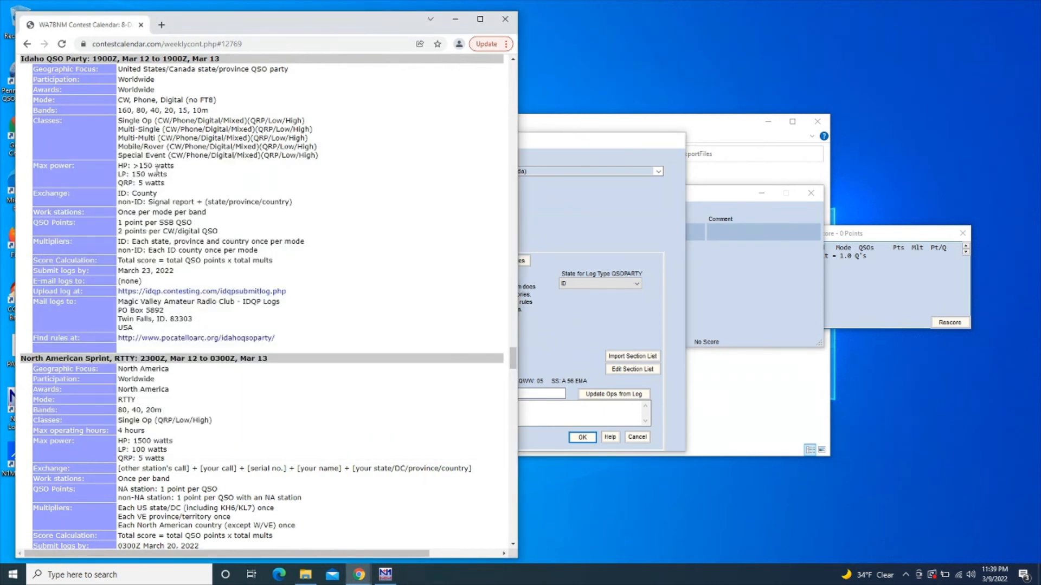
left_click(541, 196)
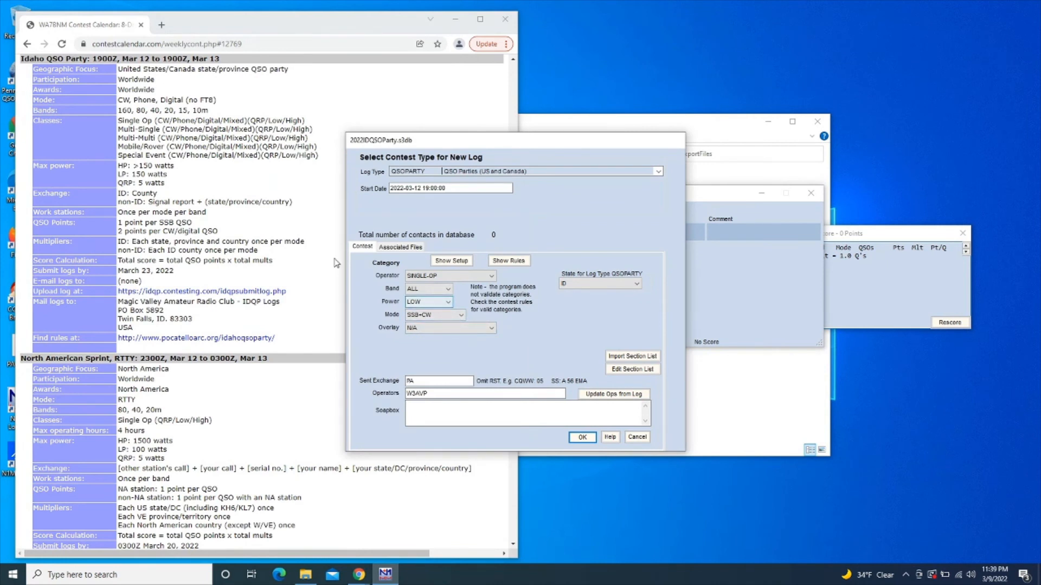
left_click(460, 314)
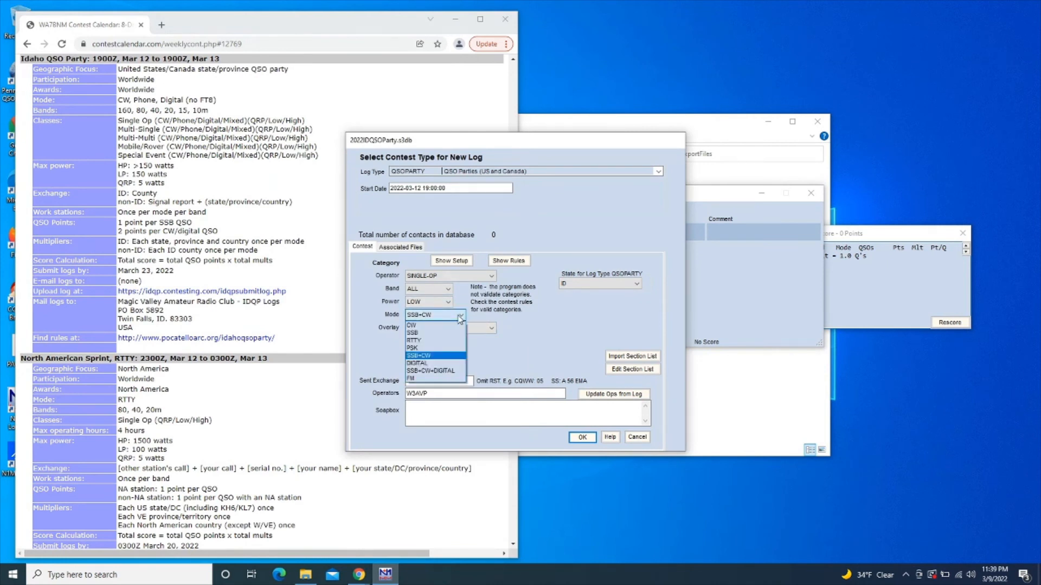
left_click(442, 357)
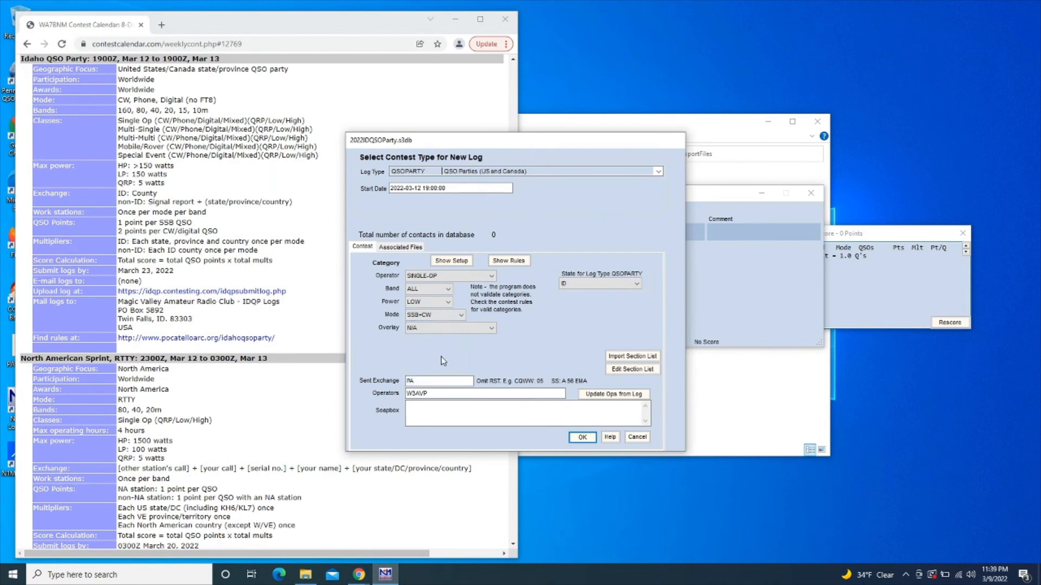
left_click(420, 380)
Create the log, acknowledge the out-of-state notice, and clear a test callsign
left_click(583, 437)
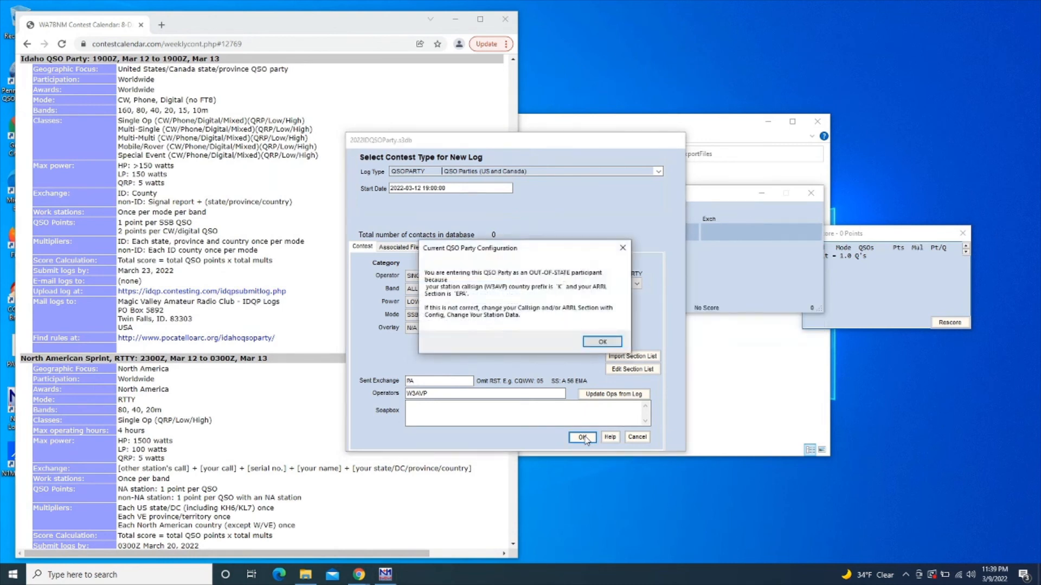
left_click(602, 343)
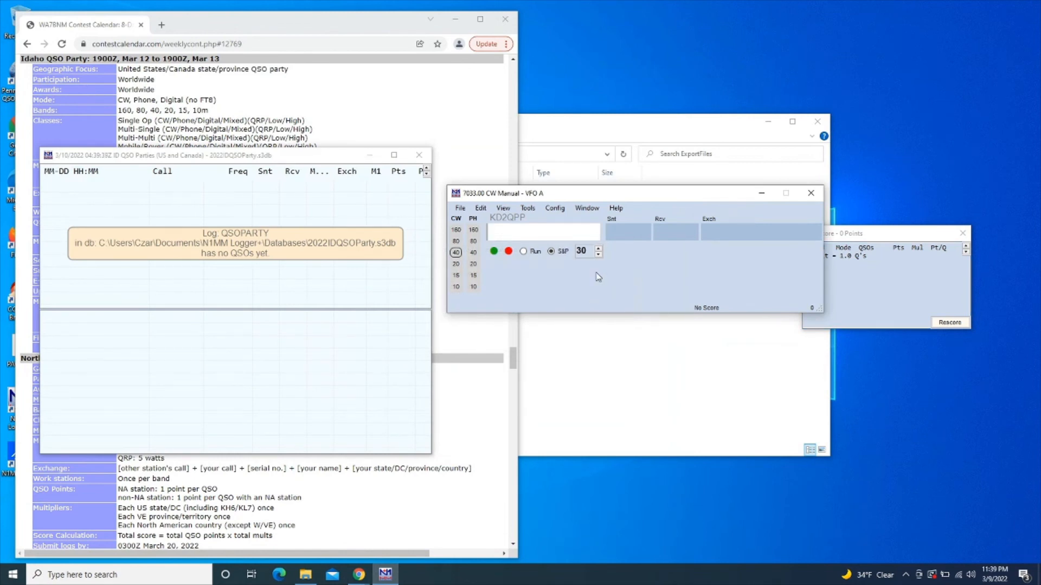
left_click(557, 229)
type("W3")
key("BackSpace")
key("BackSpace")
Set the entry window to 14230 kHz in USB mode
type("14230")
key("Return")
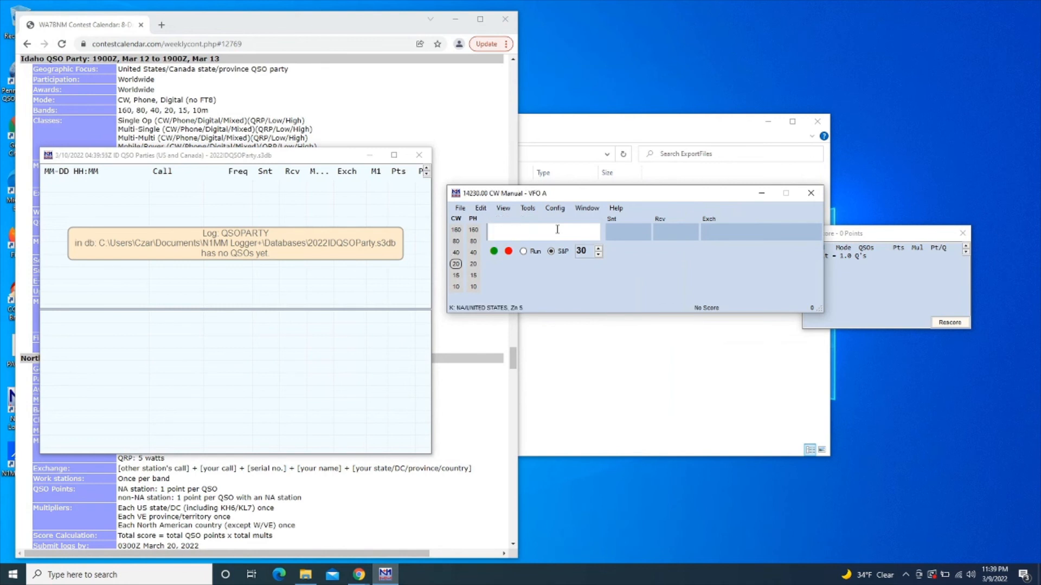
type("usb")
key("Return")
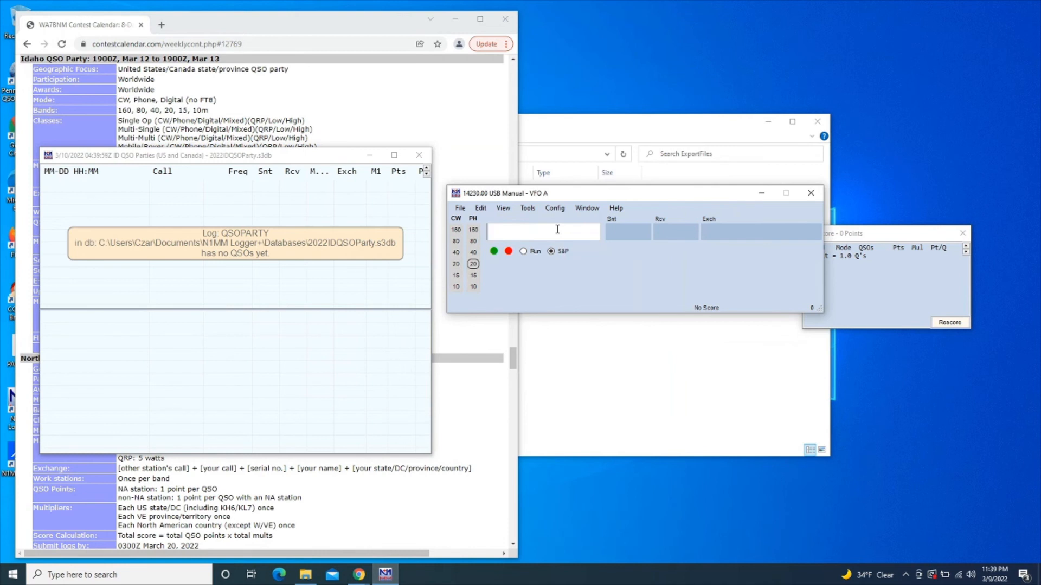
Log W3COB with 59 reports and county exchange CAN, checked against the Idaho county list
type("W3COB")
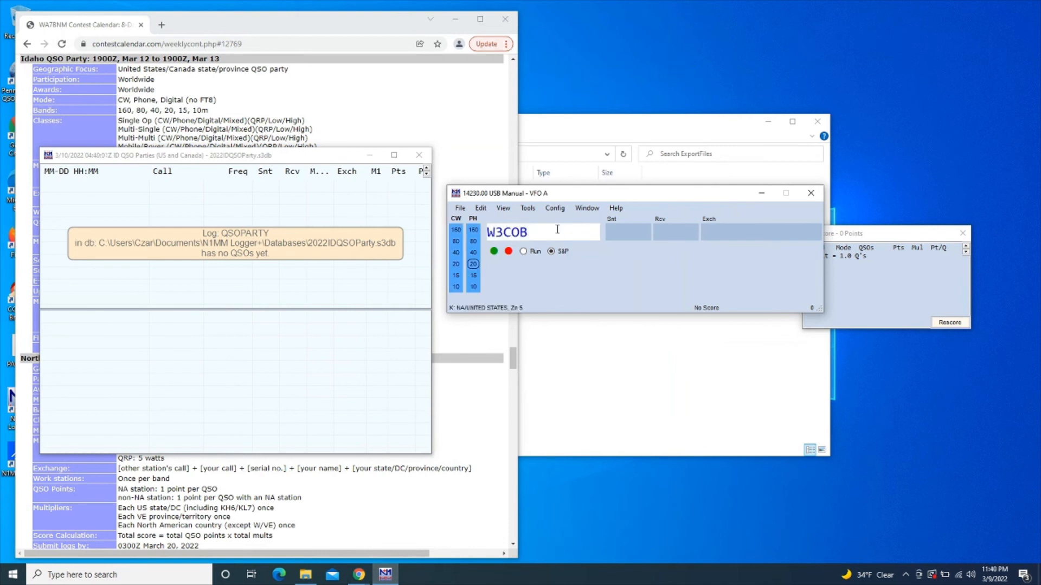
key("space")
left_click(472, 130)
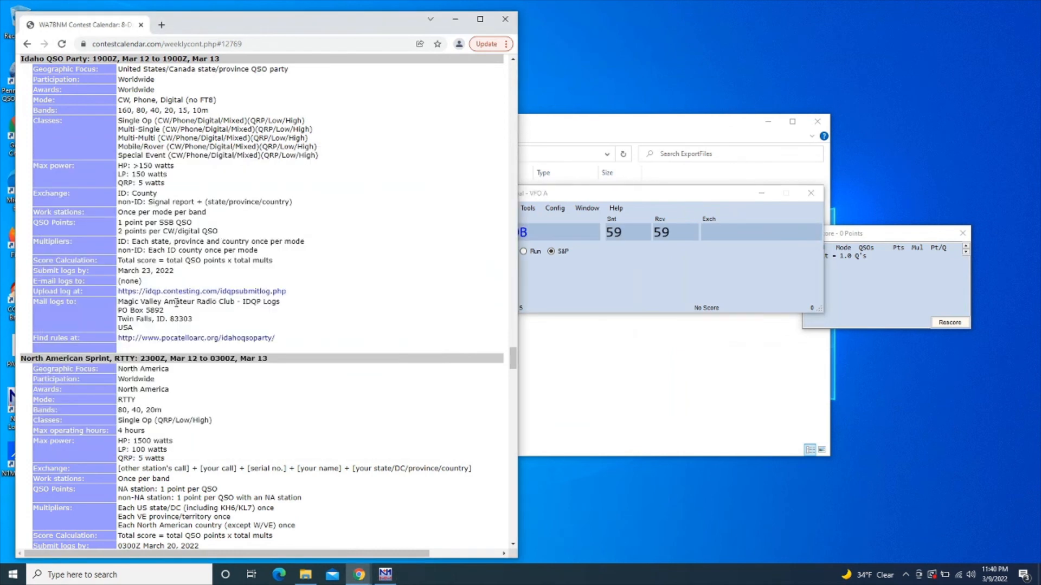
left_click(171, 340)
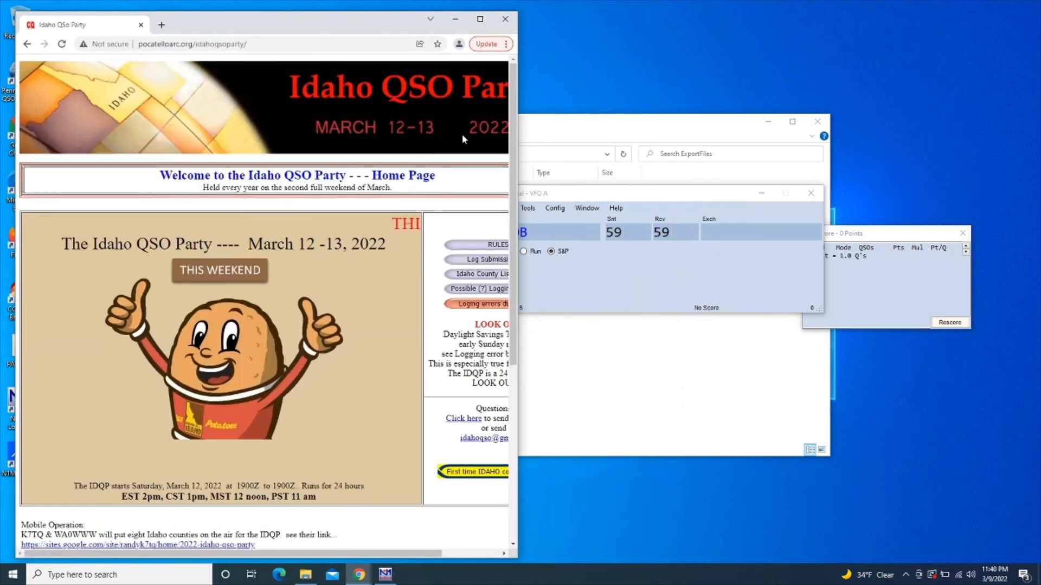
left_click(488, 281)
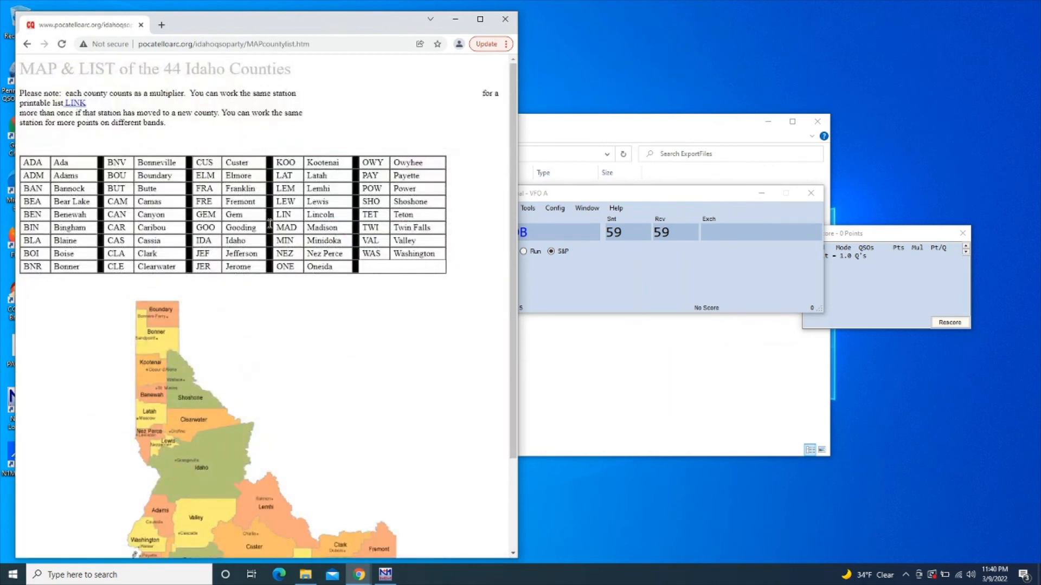
left_click(738, 237)
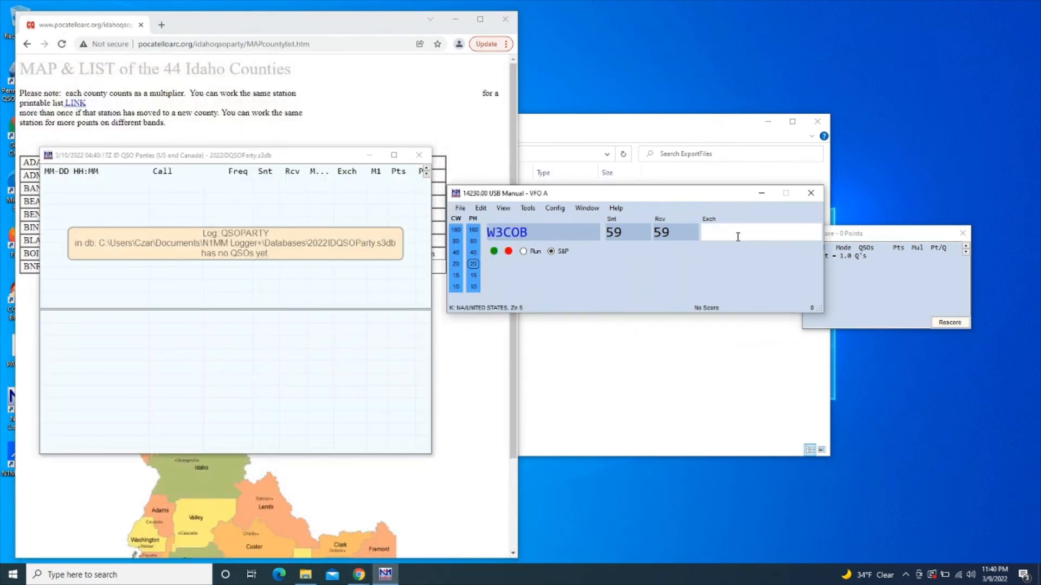
type("CAN")
key("Return")
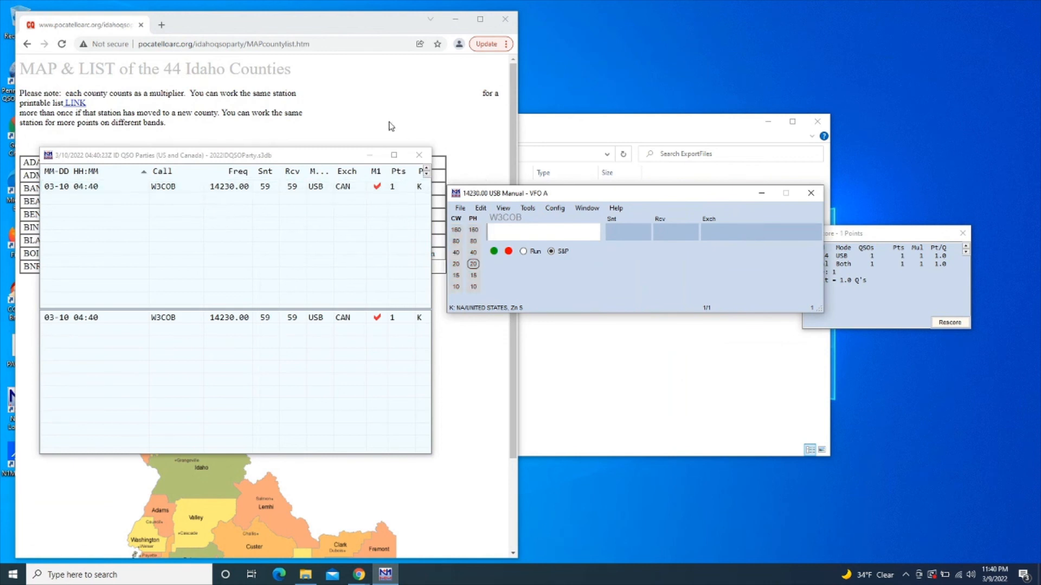
left_click(30, 45)
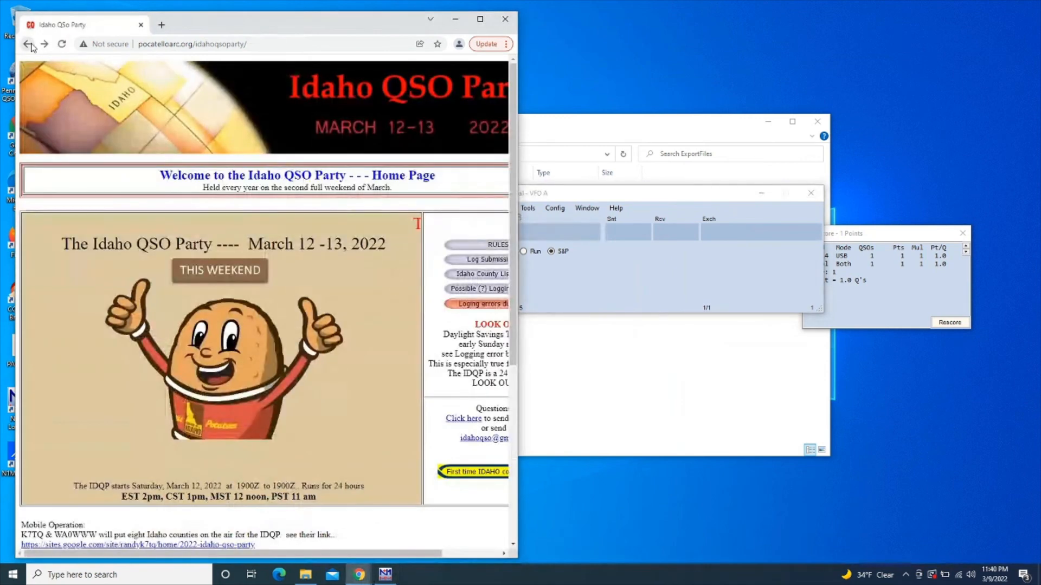
Return Chrome to the WA7BNM contest calendar and minimize it
left_click(29, 45)
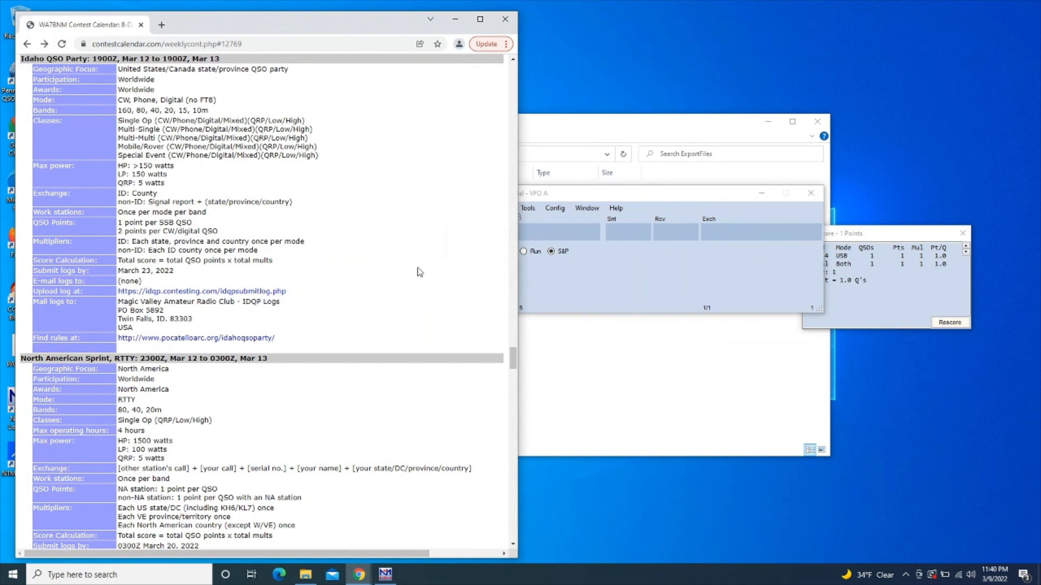
left_click(455, 19)
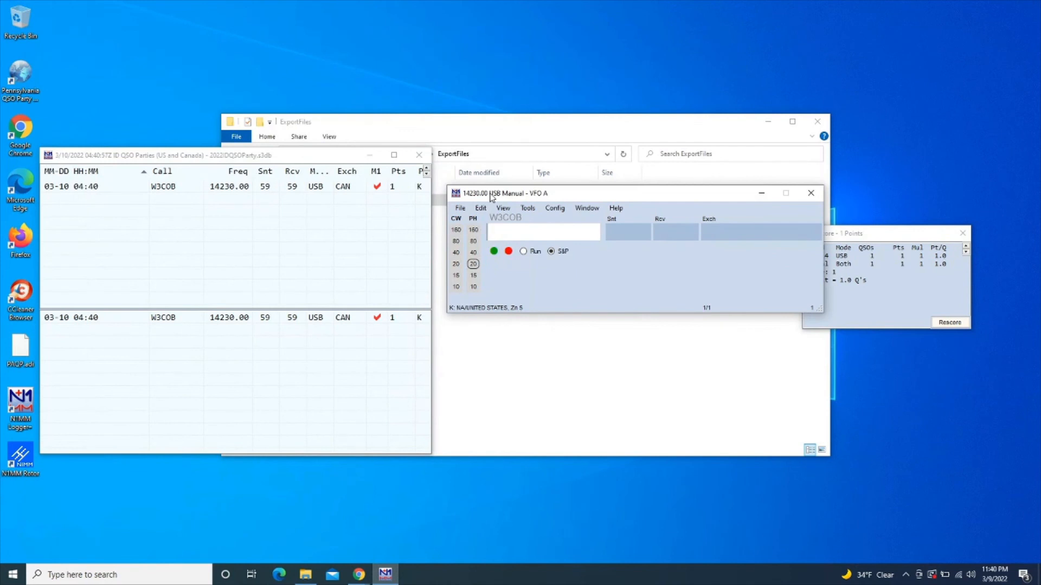
left_click(460, 209)
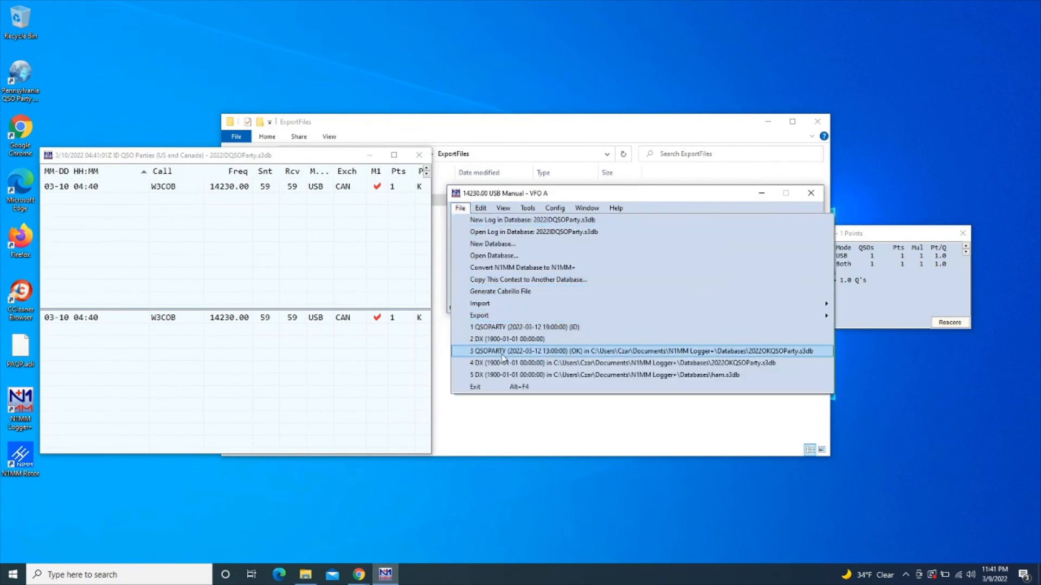
left_click(531, 352)
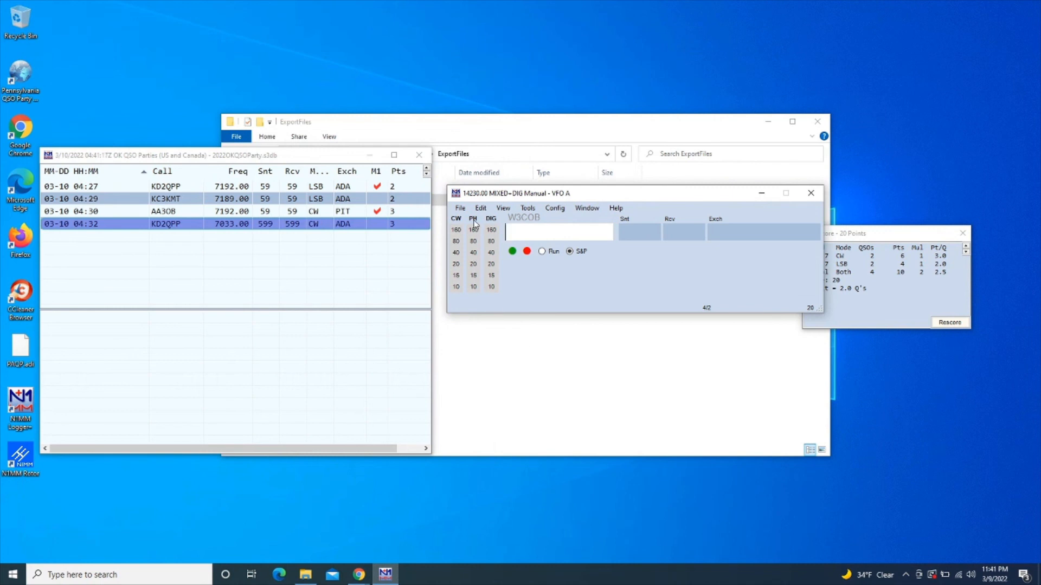
left_click(462, 209)
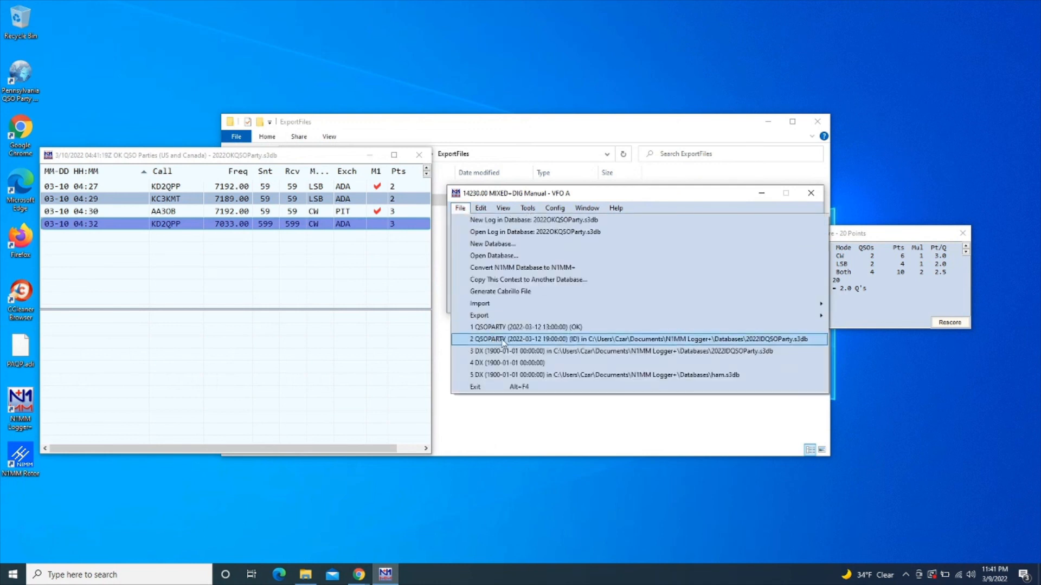
left_click(573, 340)
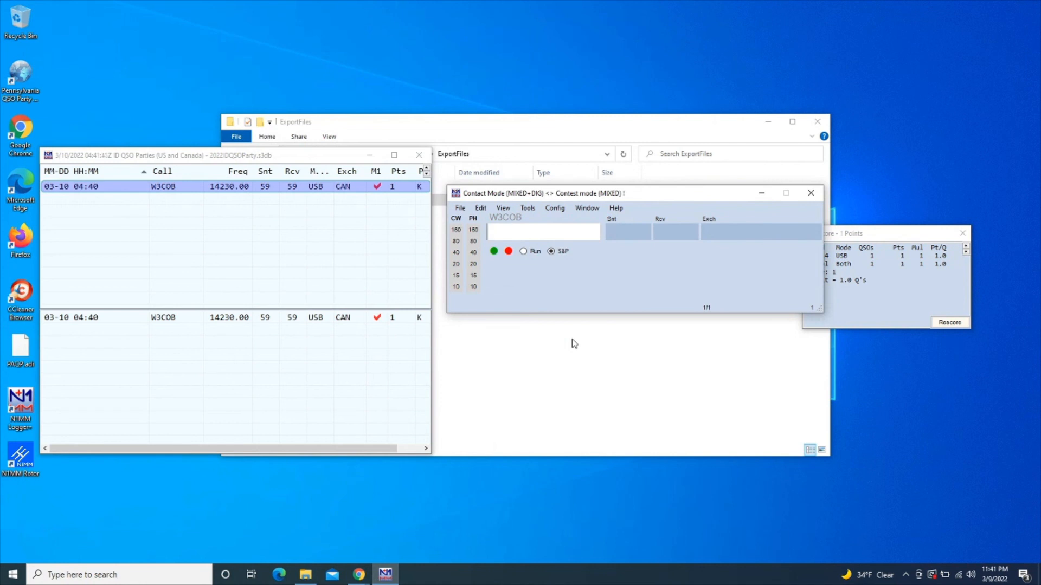
Start a KD2QPP entry, then wipe it and clear a partial W3COB callsign
type("KD2QPP")
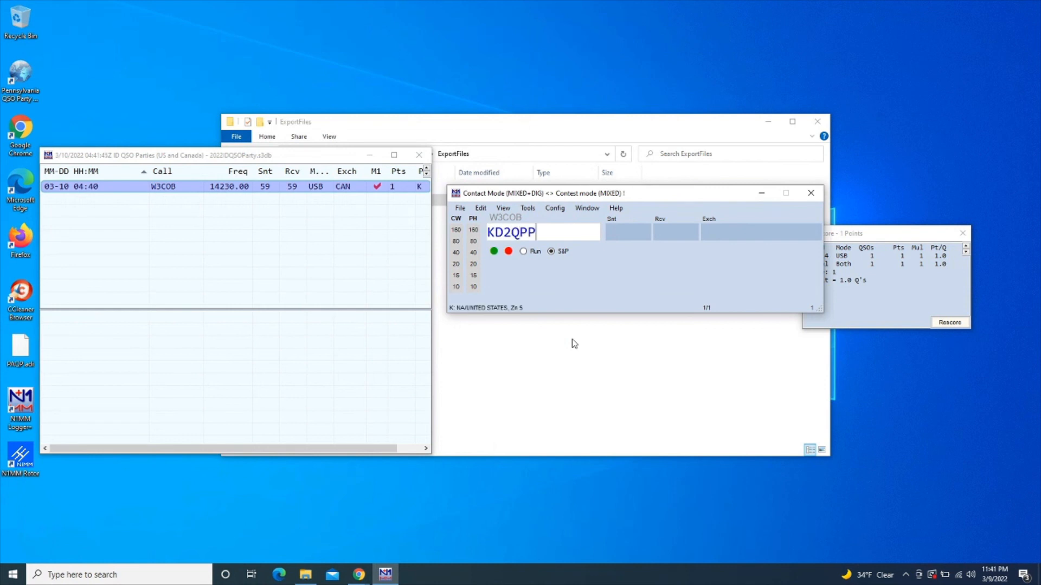
key("space")
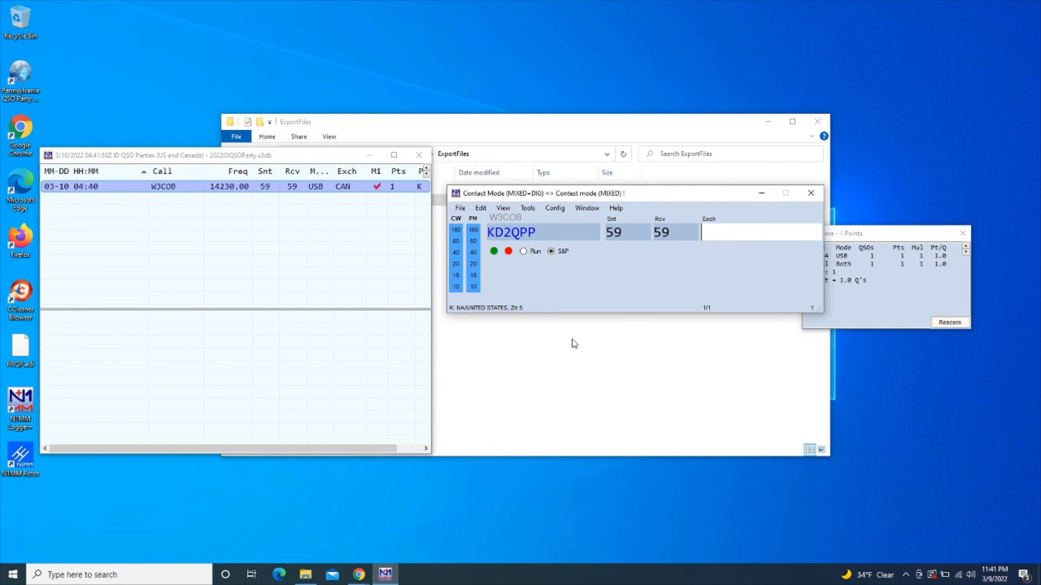
key("alt+w")
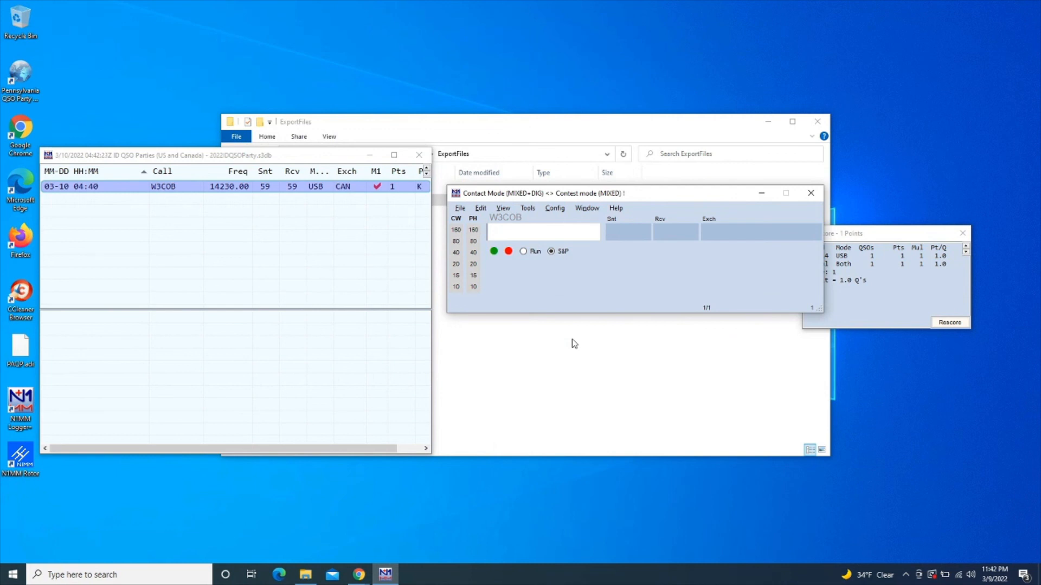
type("W3COB")
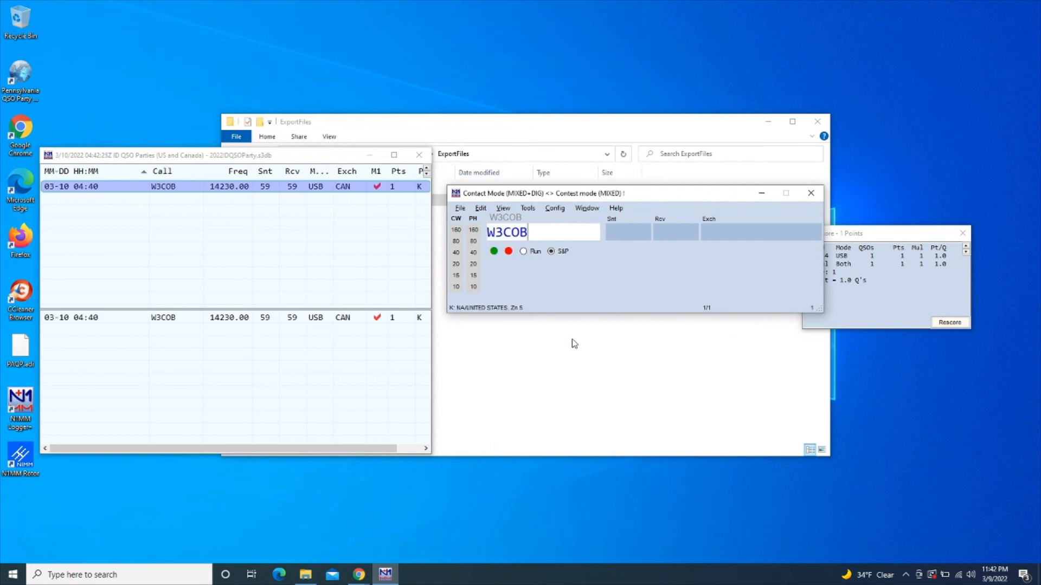
key("BackSpace")
key("BackSpace")
key("BackSpace")
key("BackSpace")
key("BackSpace")
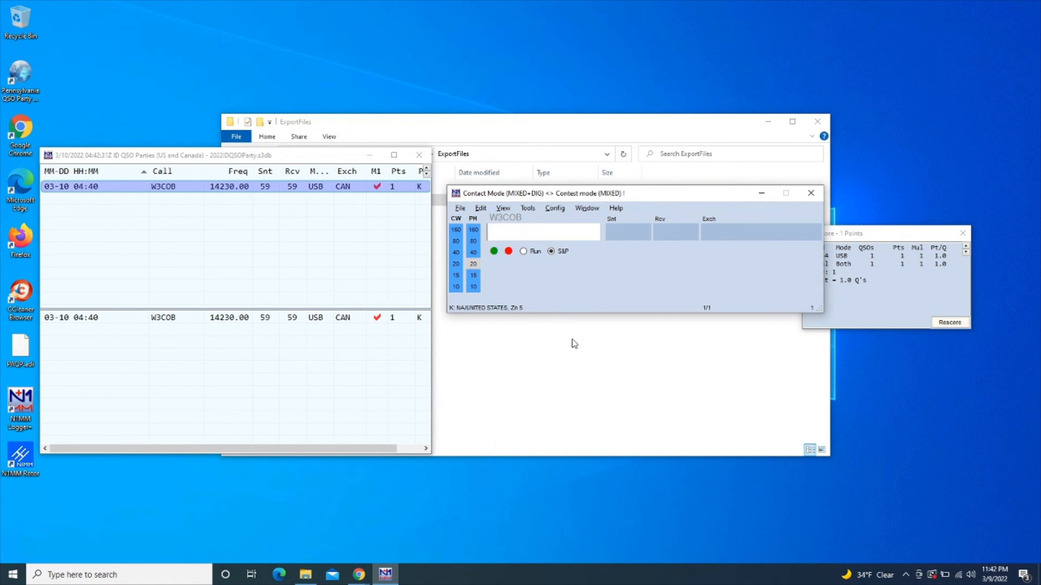
type("14230")
key("Return")
type("UI")
key("BackSpace")
type("SB")
key("Return")
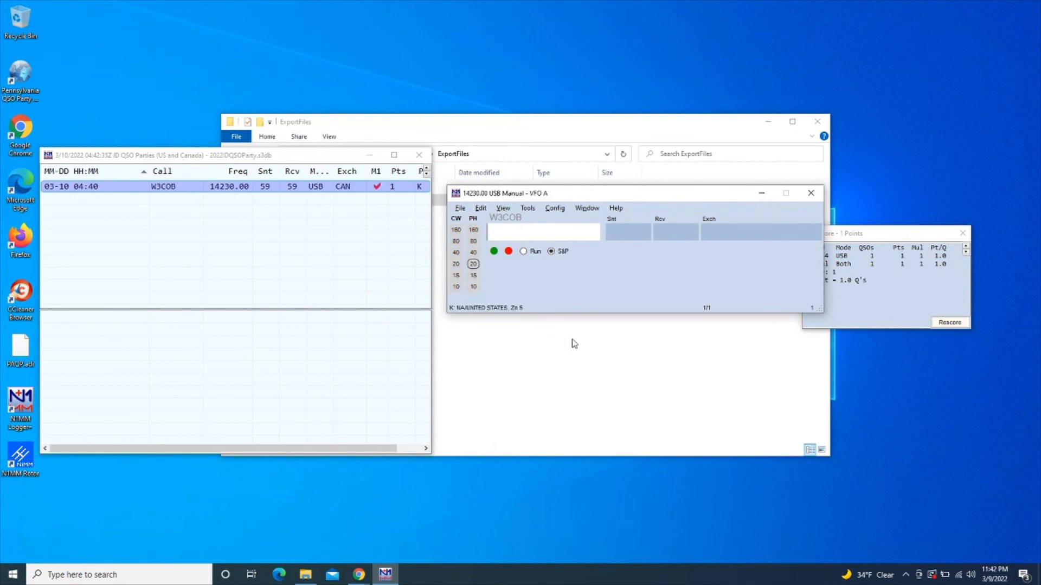
type("W3COB")
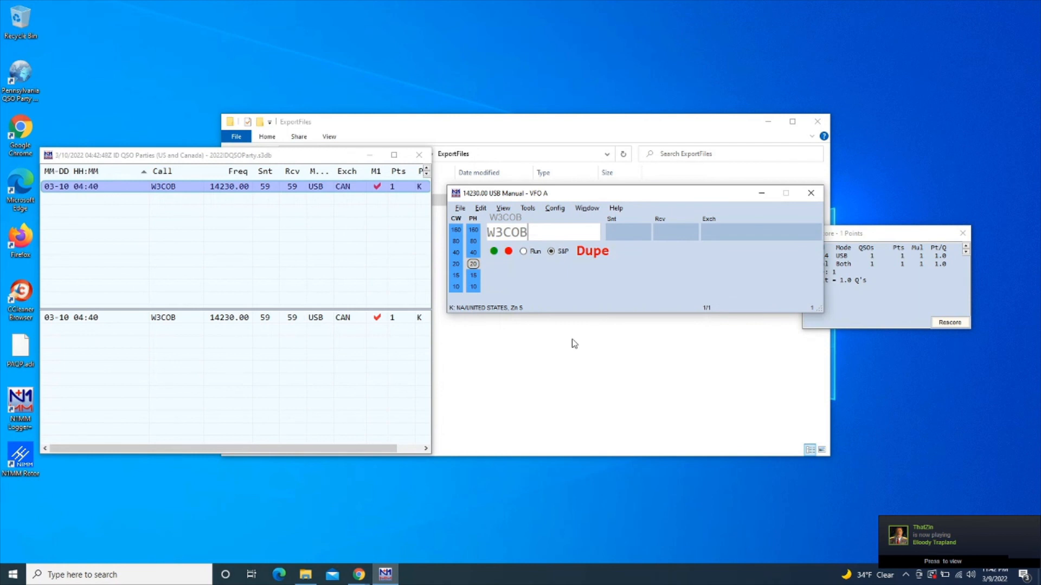
Switch to CW and log W3COB again on 14230 with 599 reports and exchange CAN
key("BackSpace")
key("BackSpace")
key("BackSpace")
key("BackSpace")
key("BackSpace")
type("CW")
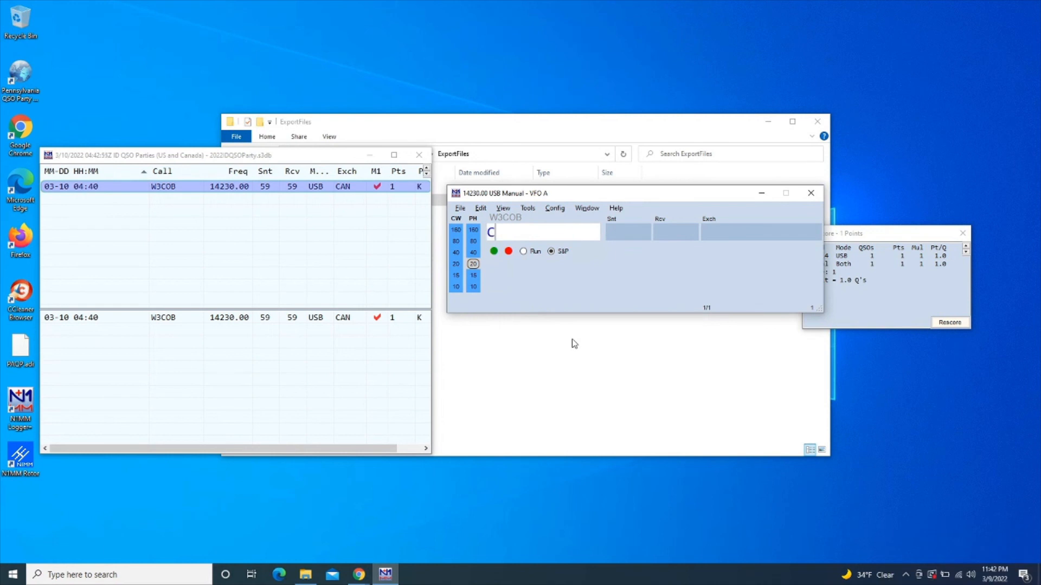
key("Return")
type("W3COB")
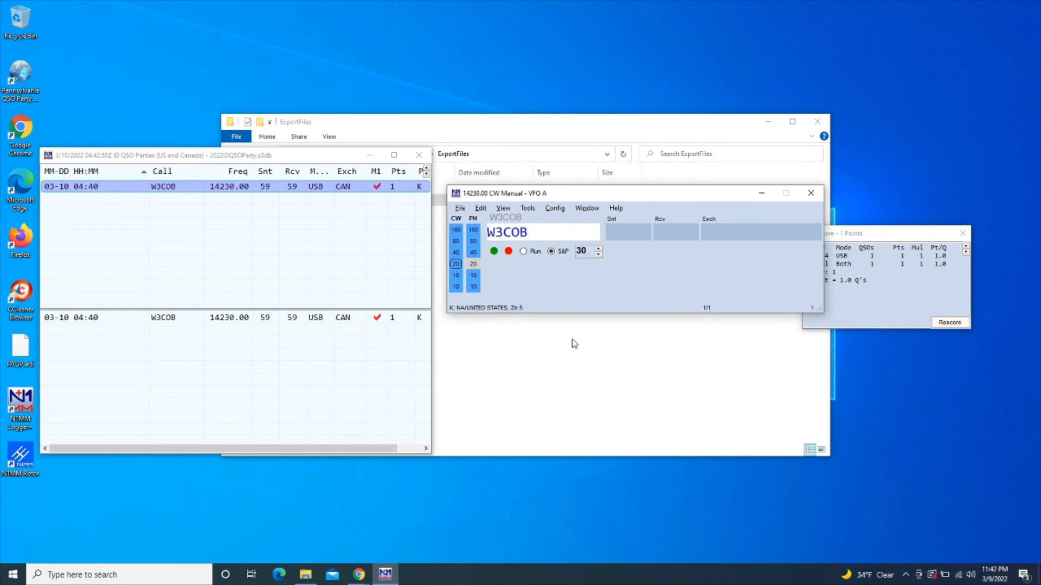
key("space")
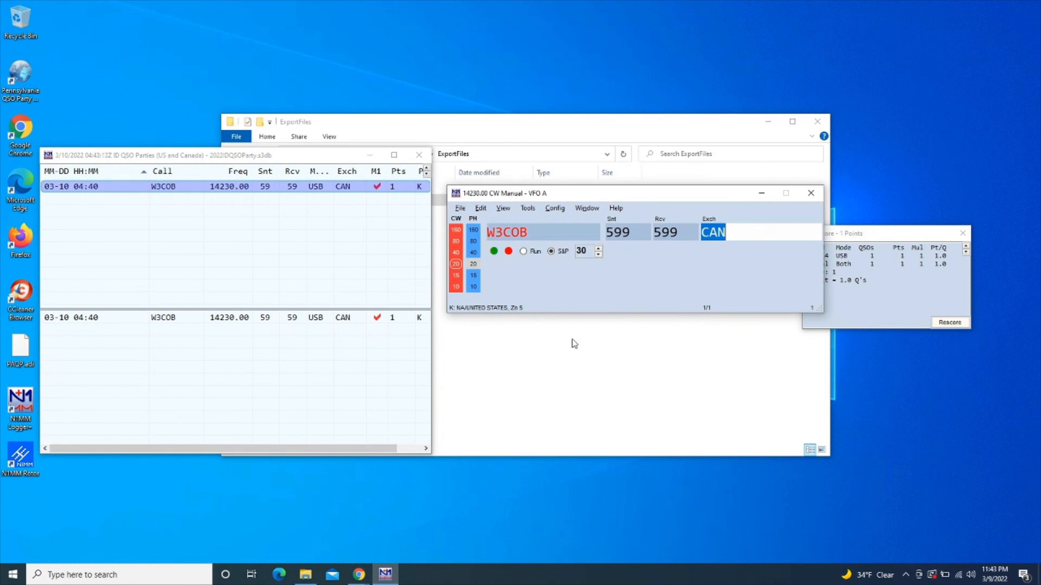
key("Return")
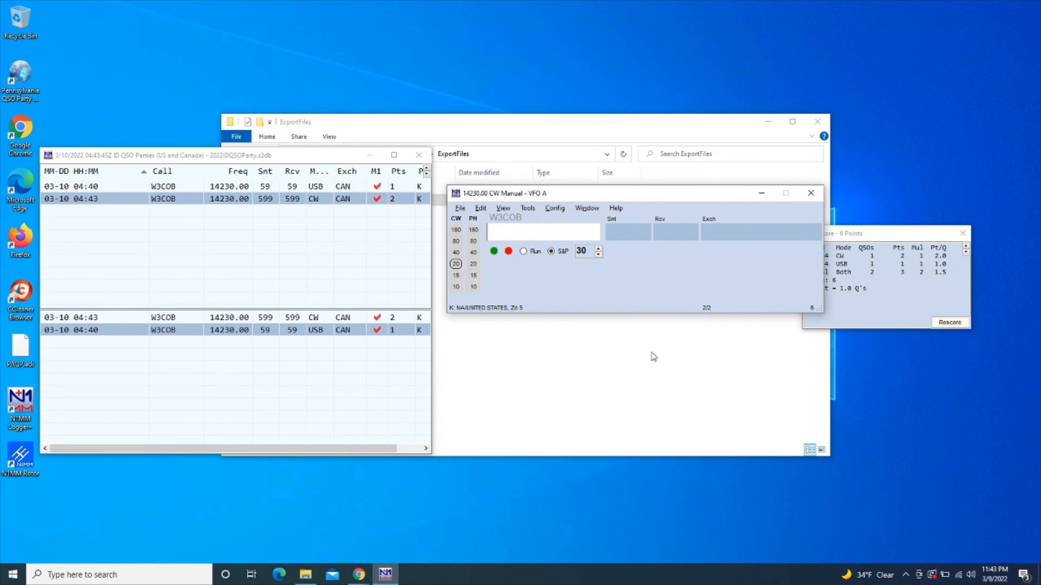
left_click(358, 582)
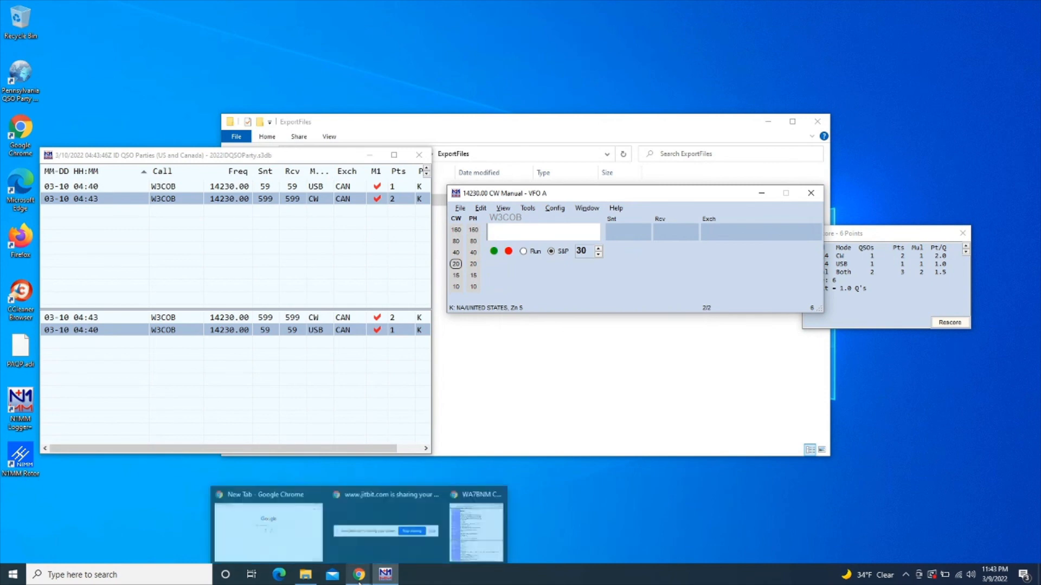
Open the Idaho QSO Party rules site and its county abbreviation list in Chrome
left_click(459, 537)
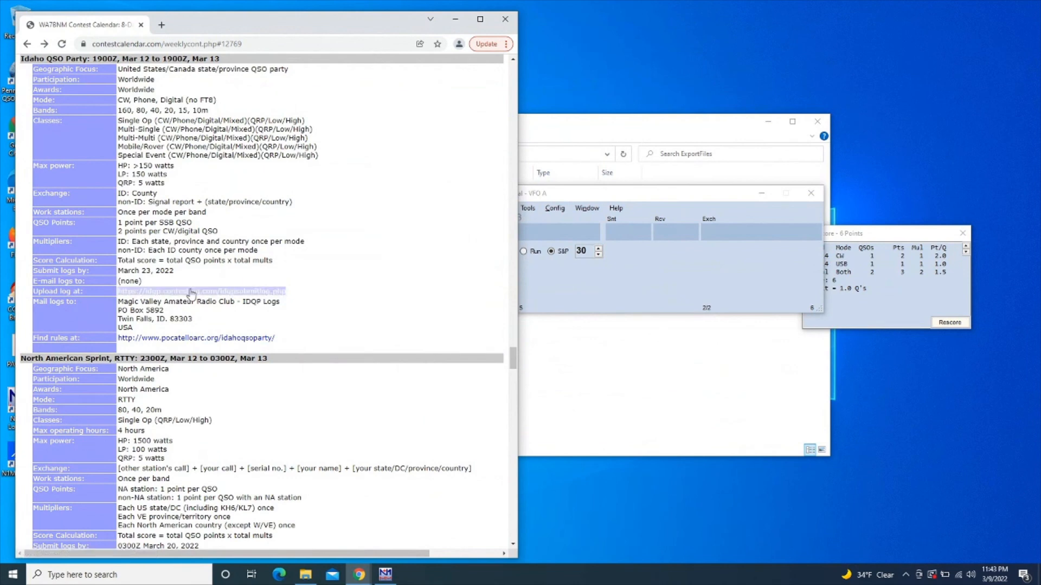
right_click(184, 342)
left_click(185, 341)
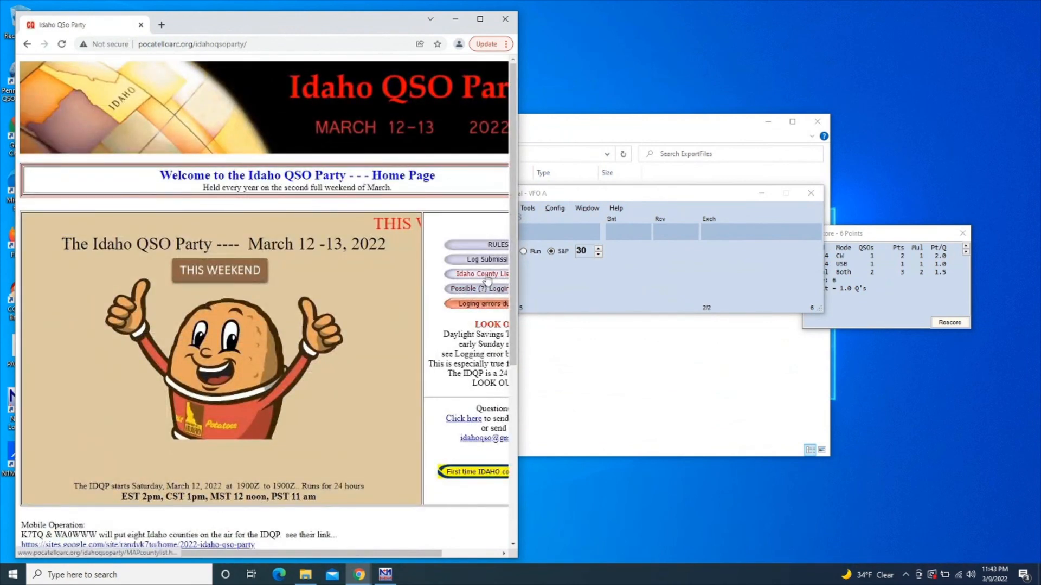
left_click(484, 275)
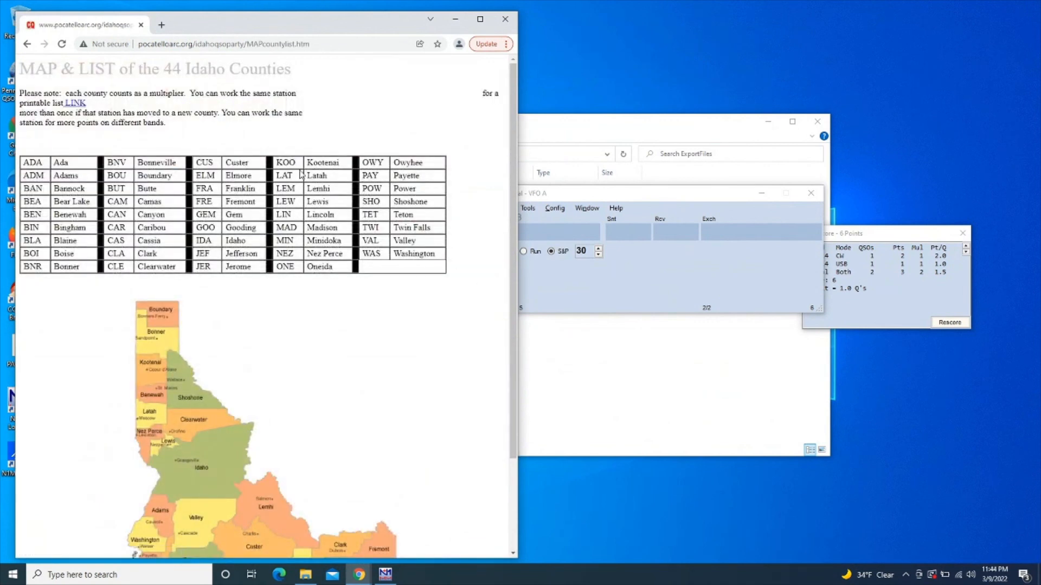
left_click(530, 228)
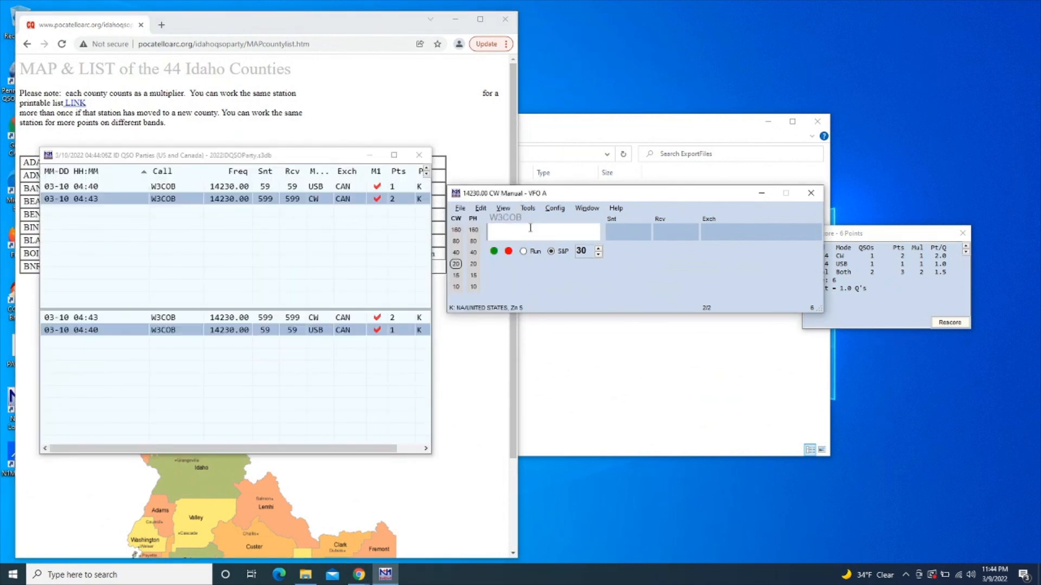
type("KD2QPP")
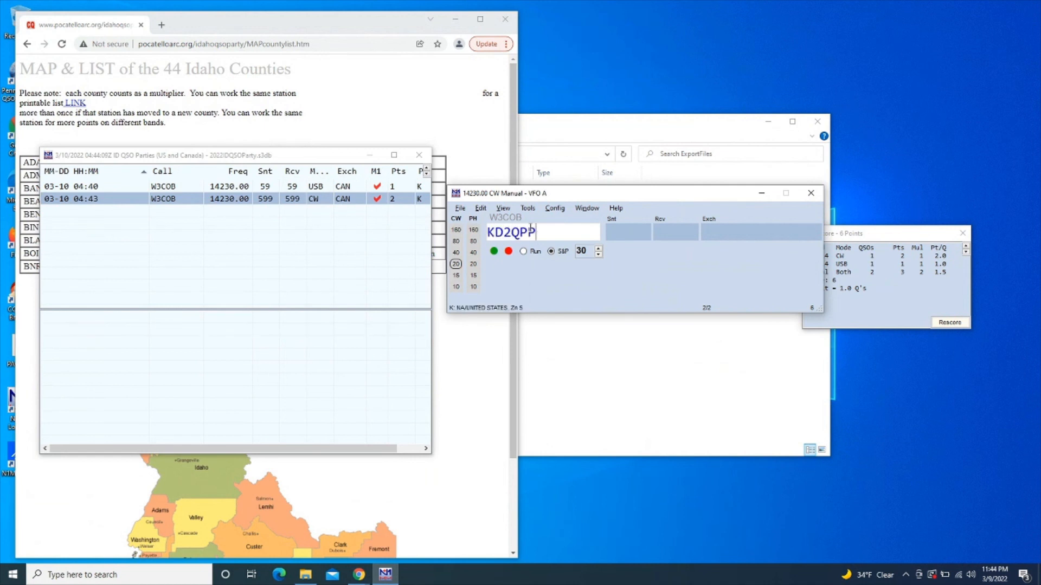
key("space")
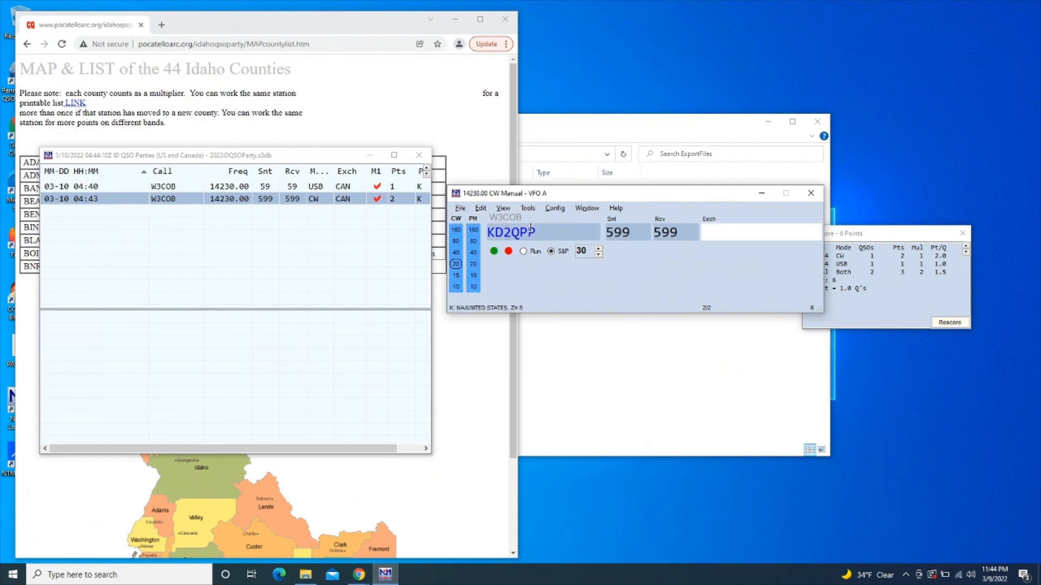
type("KOO/")
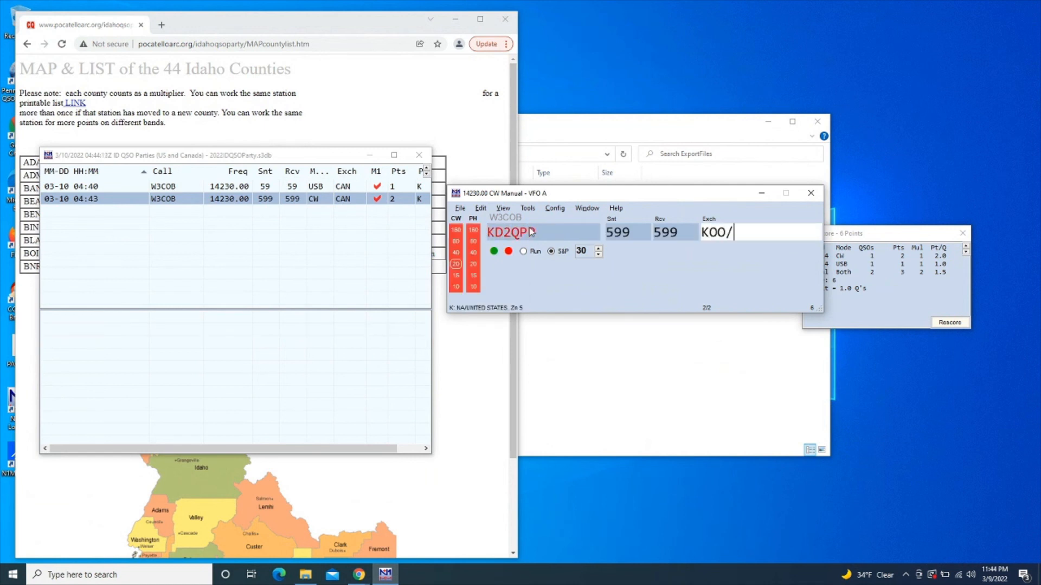
type("LAT")
key("Return")
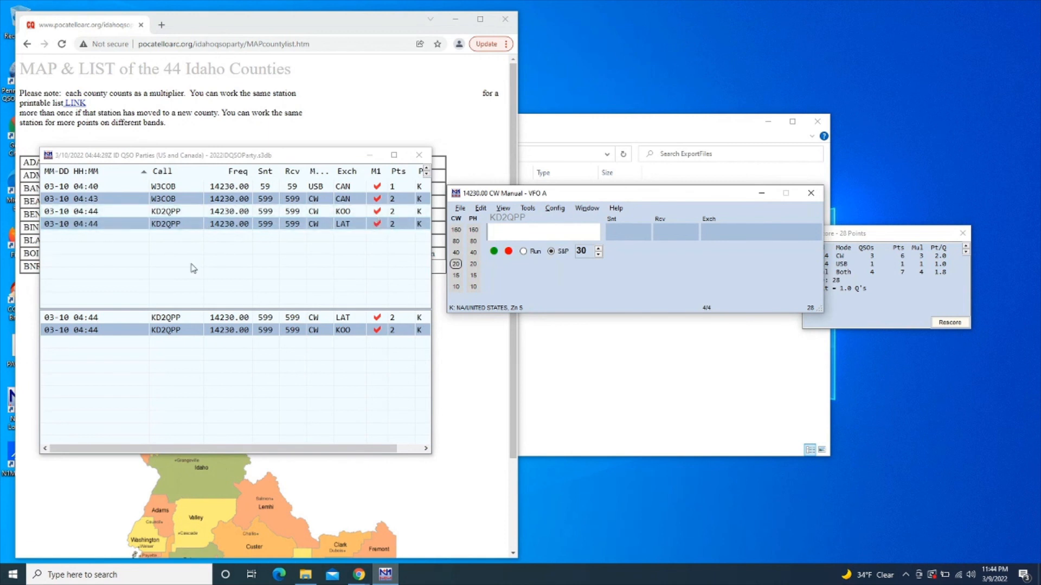
left_click(230, 226)
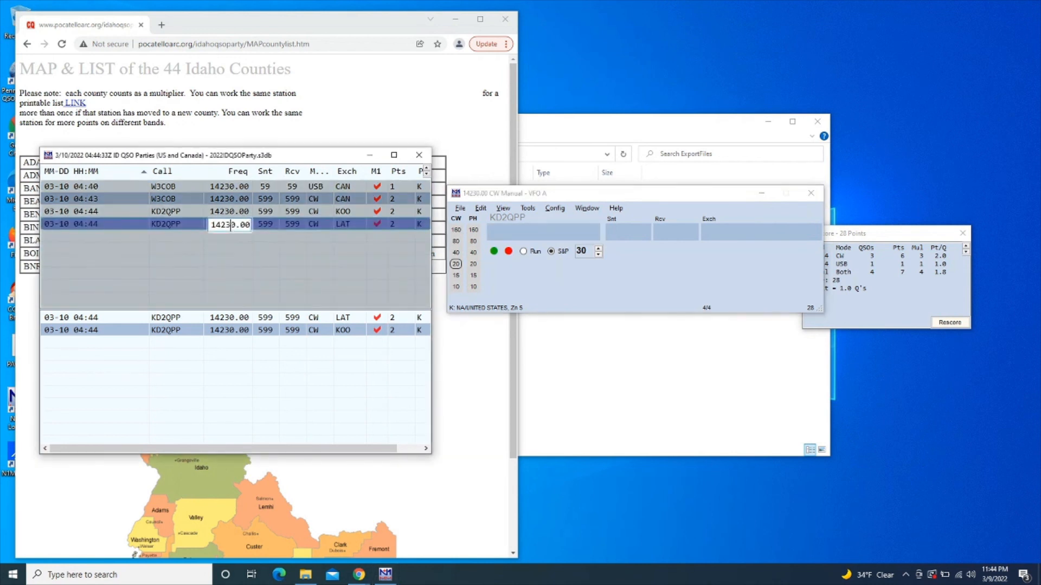
key("Return")
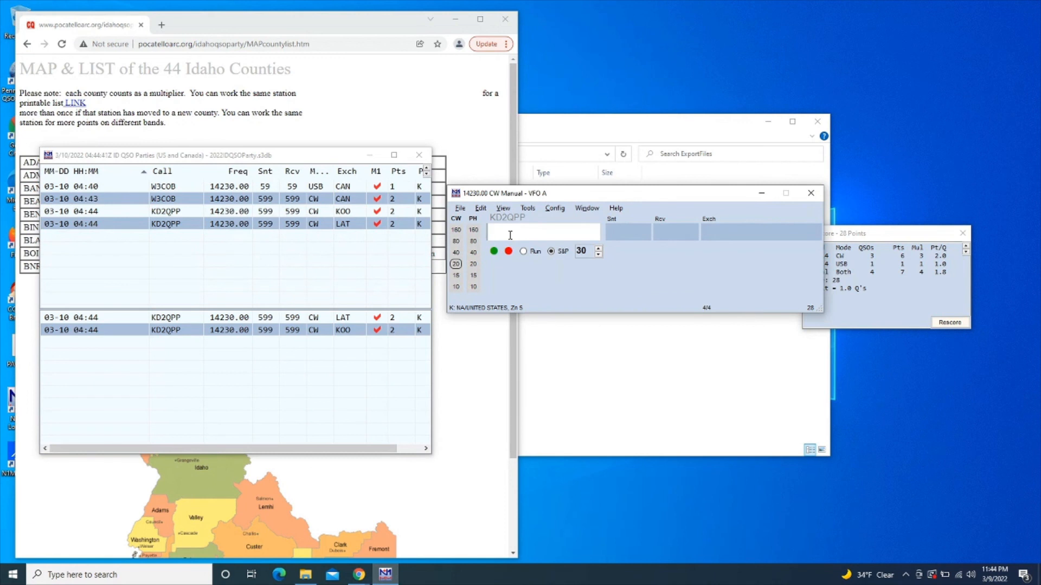
Enter KC3MEJ with counties KOO/LAT, checking abbreviations against the county list
type("KC3MEJ")
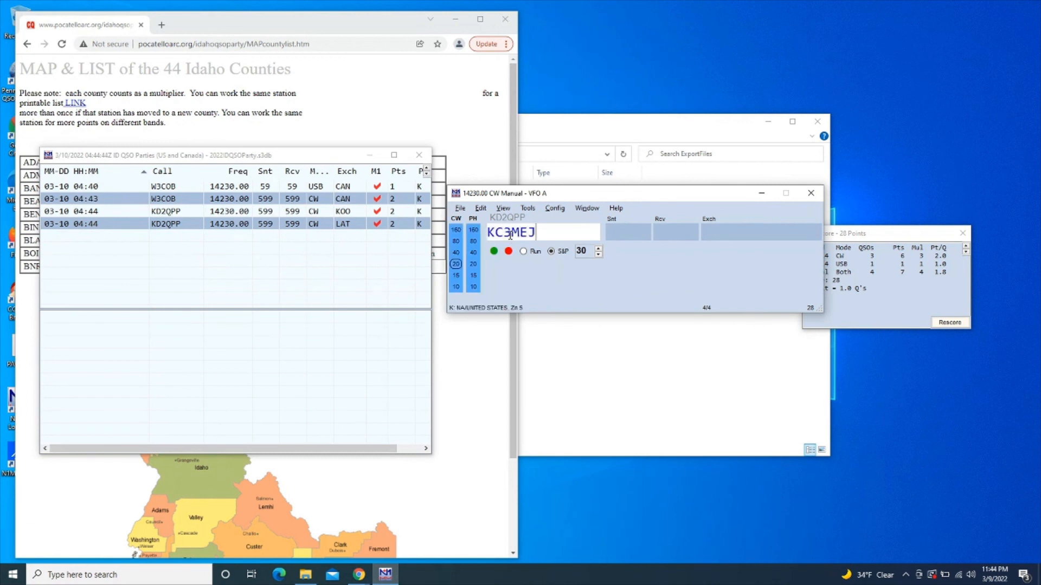
key("space")
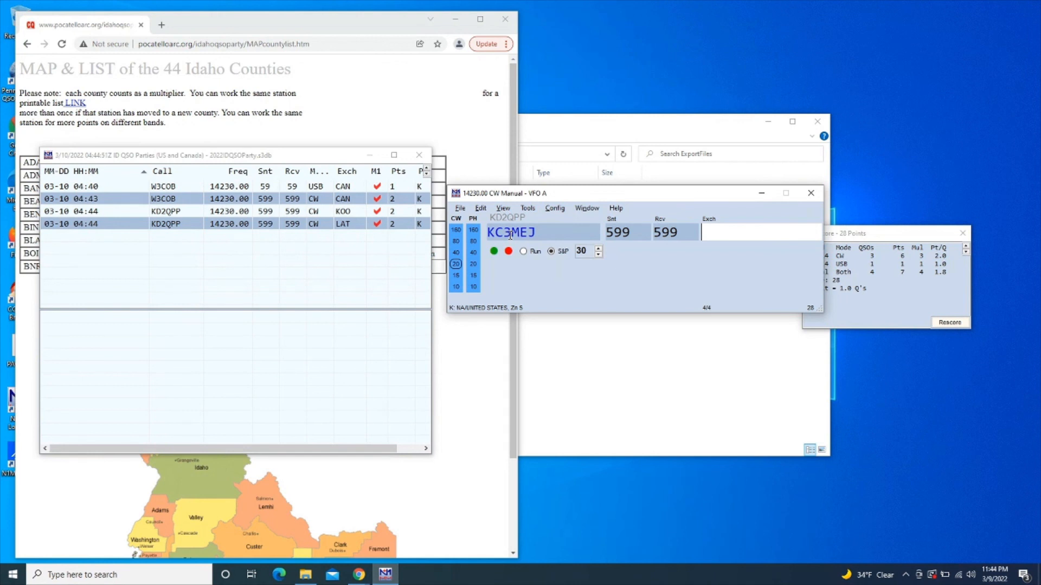
type("KOO/LAT/")
left_click(479, 462)
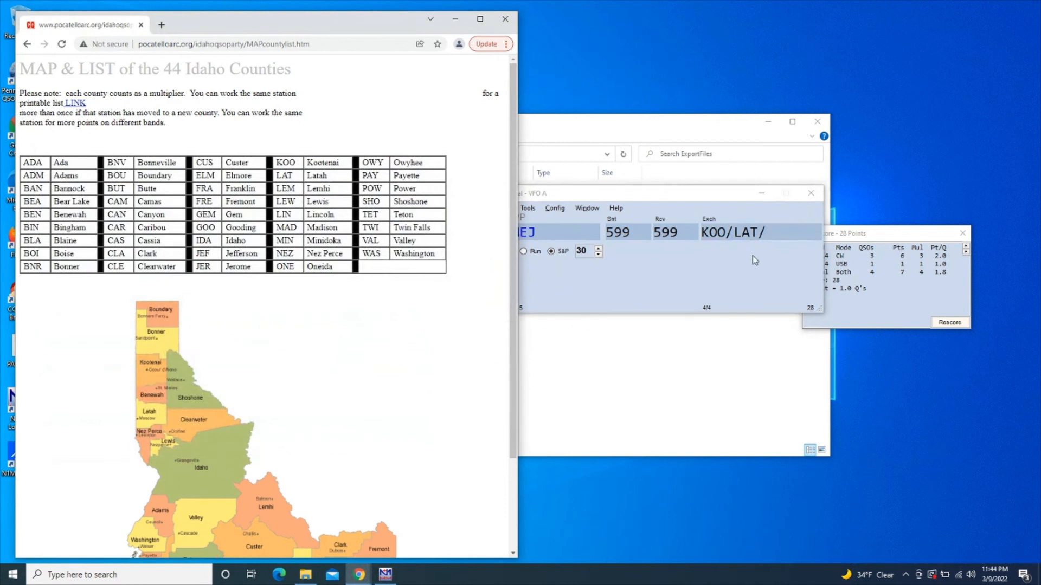
left_click(768, 239)
left_click(768, 239)
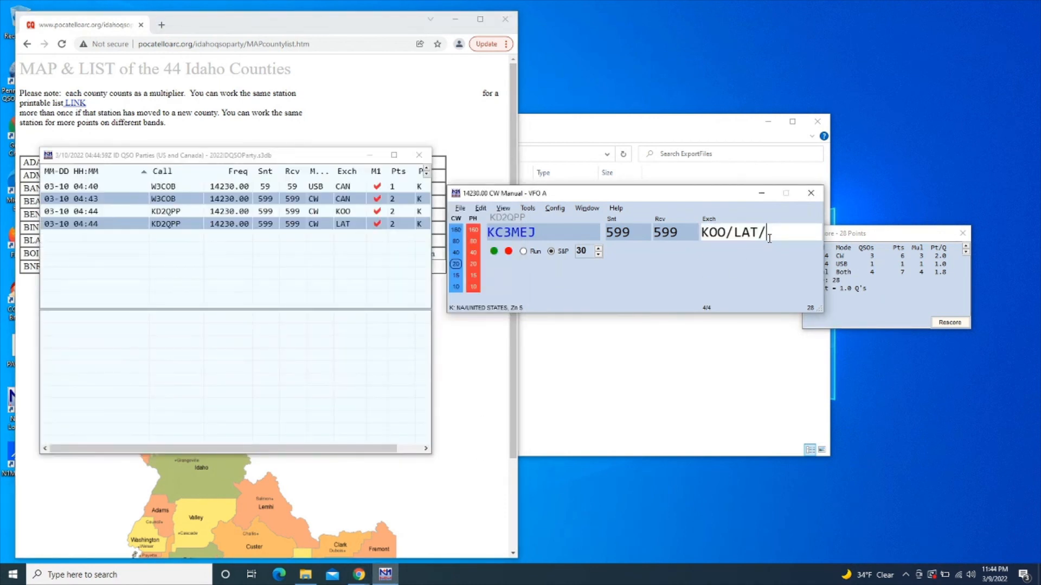
type("VAL/WAS")
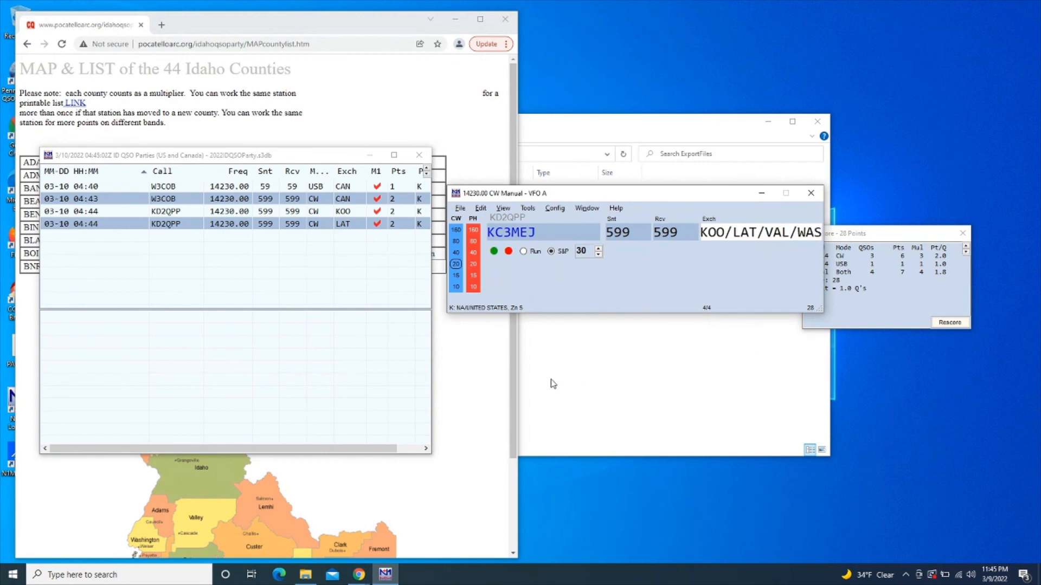
left_click(499, 385)
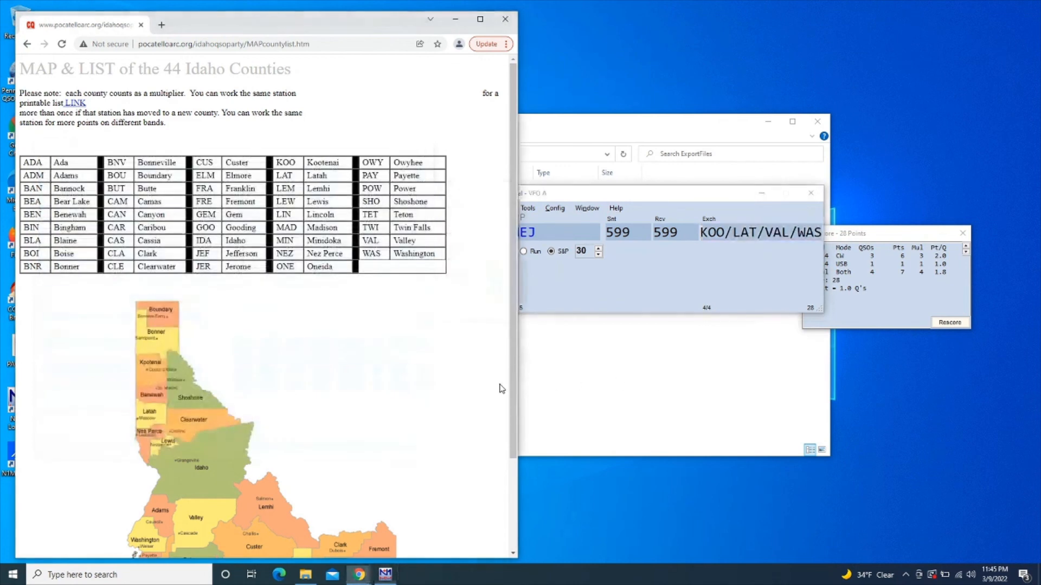
left_click(789, 223)
left_click(792, 227)
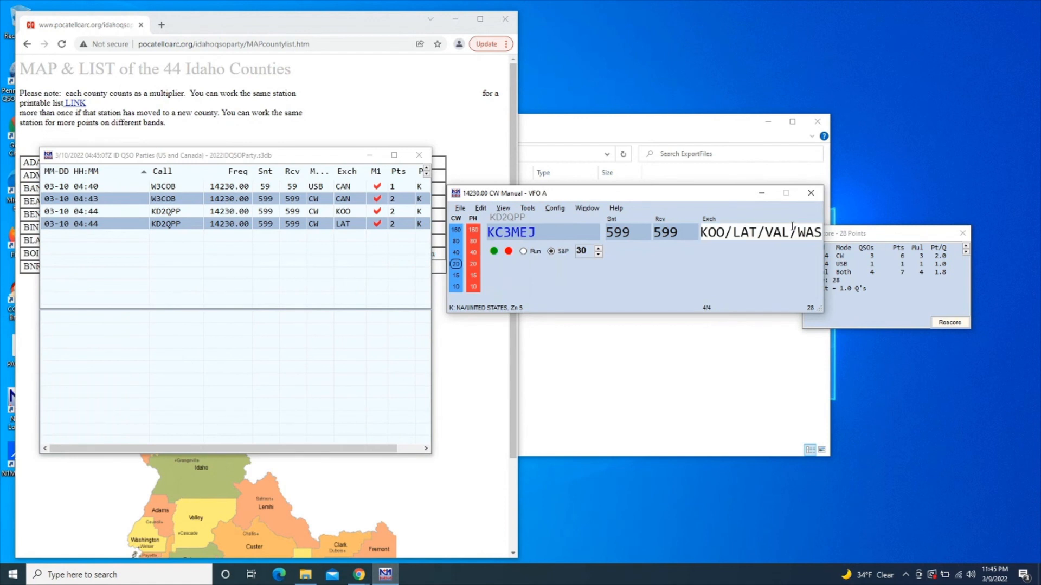
key("Return")
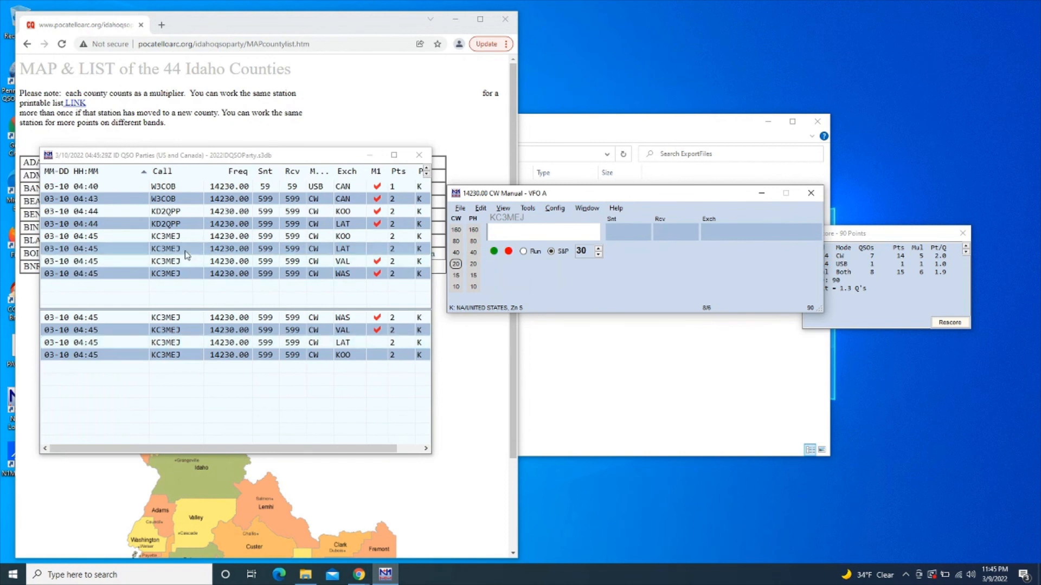
left_click(184, 227)
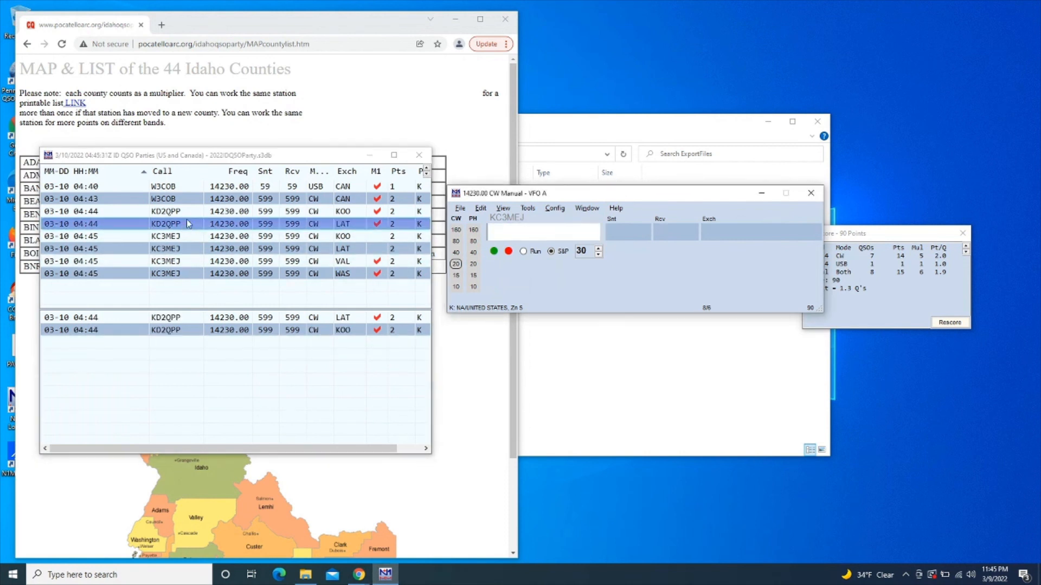
left_click(189, 201)
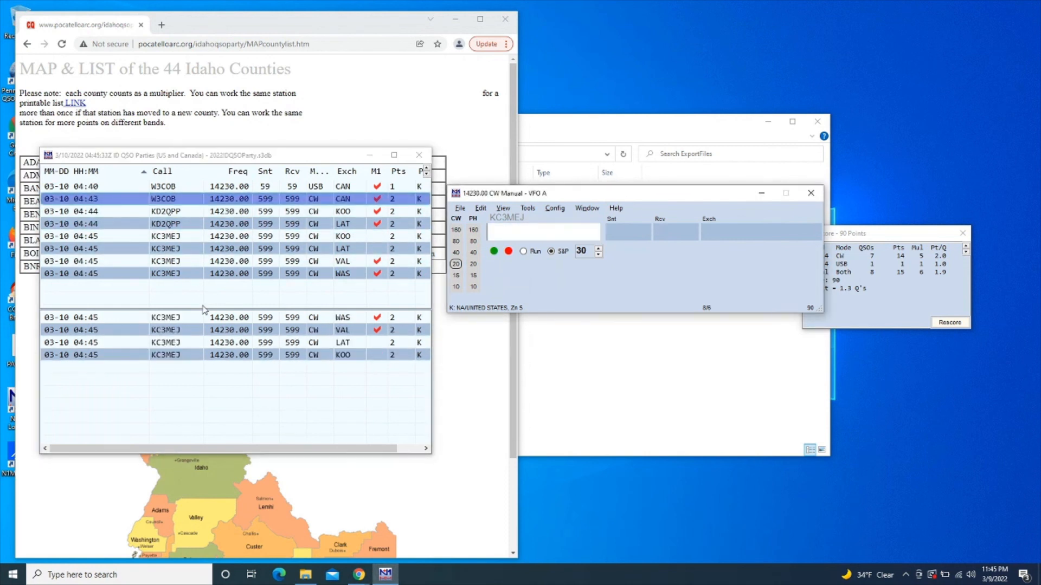